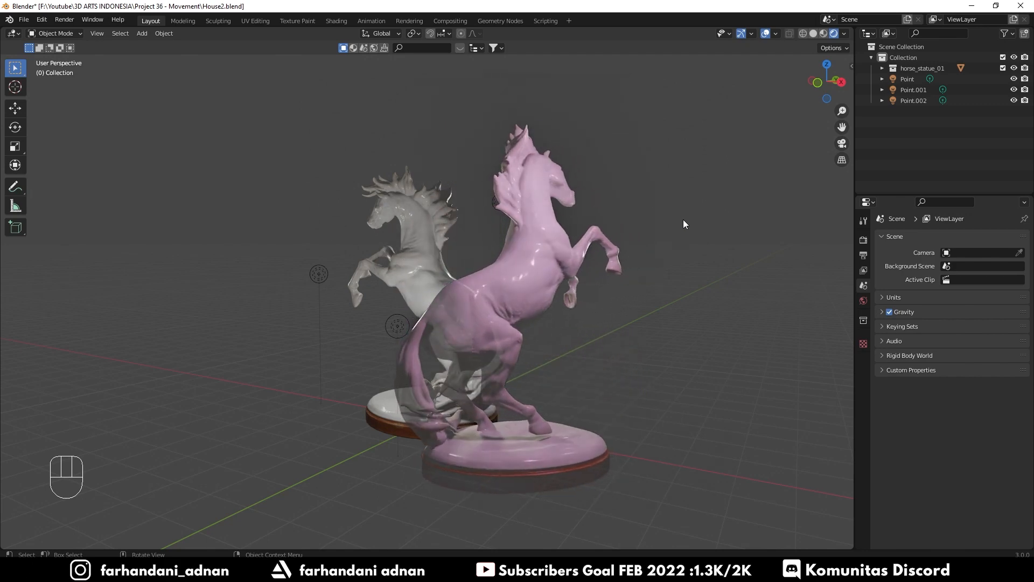
Step: Examine the three point lights around the horse statue and the statue itself
middle_click_drag(514, 293, 648, 305)
left_click(537, 313)
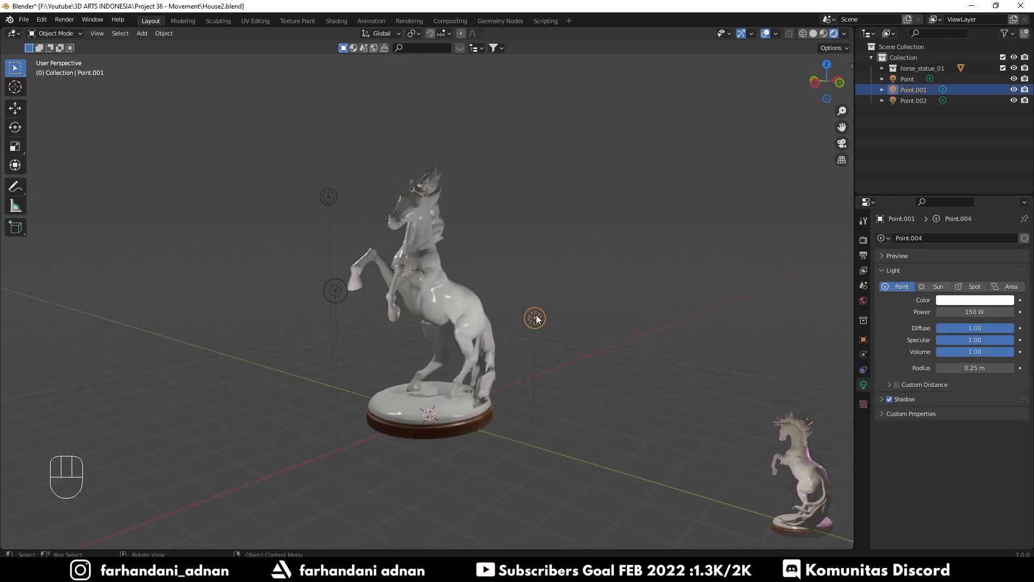
left_click(333, 292)
left_click(329, 198)
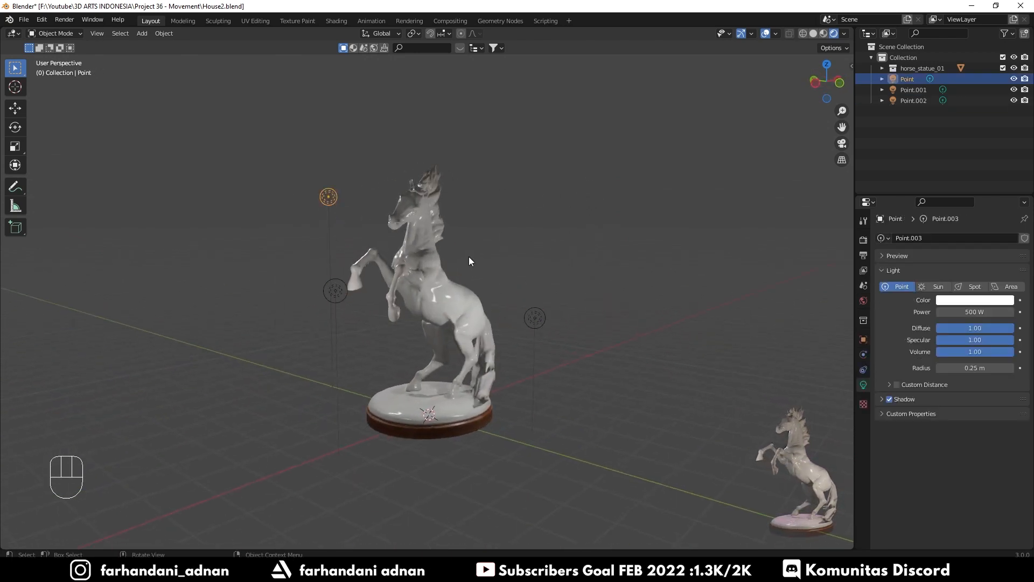
middle_click_drag(487, 341, 517, 341)
left_click(433, 289)
Step: Add a Bezier circle at the statue's base and scale it up about 10 times so it surrounds the statue
middle_click_drag(516, 299, 455, 355)
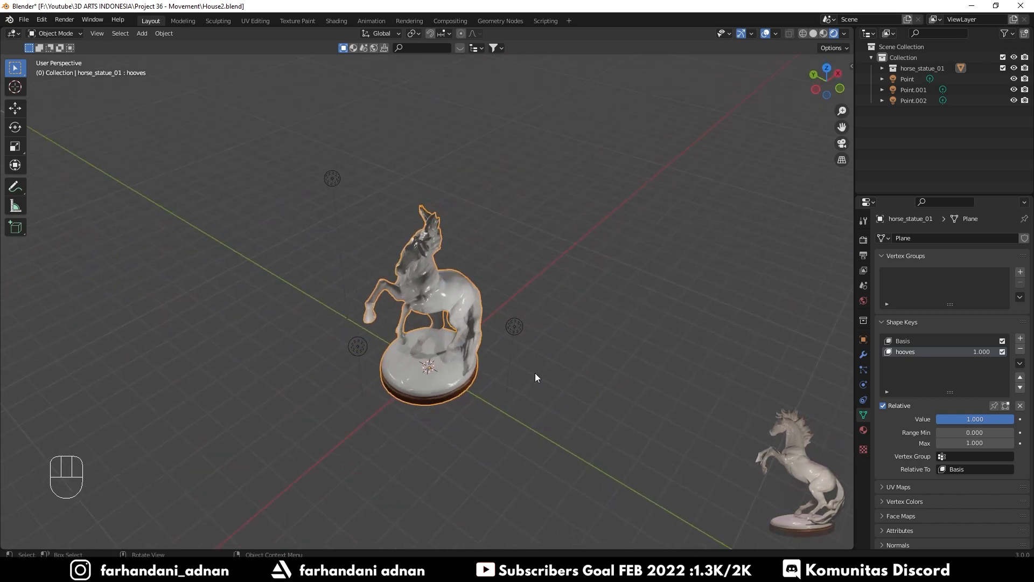
key("shift+a")
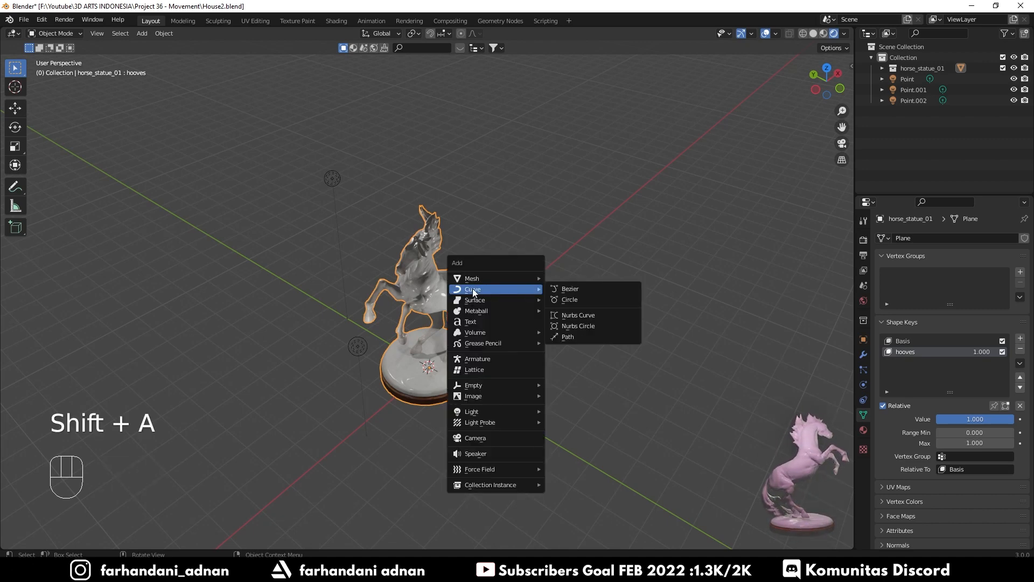
left_click(575, 300)
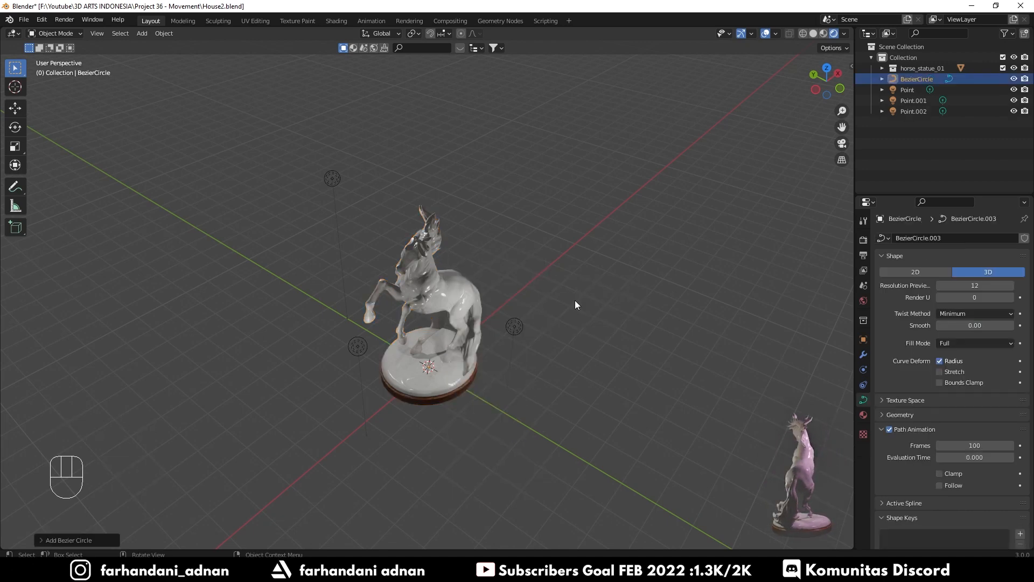
middle_click_drag(495, 377, 468, 380)
key("s")
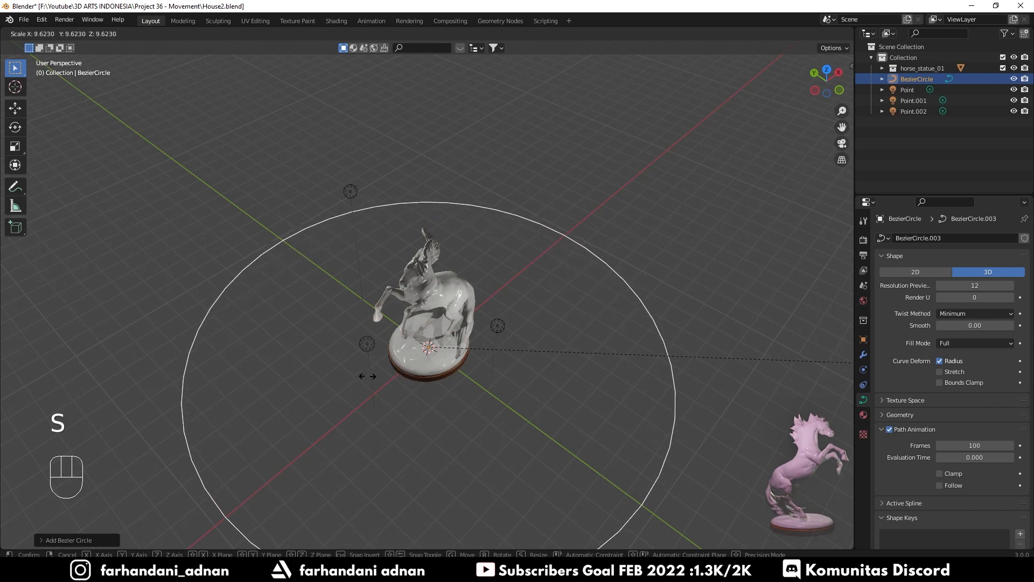
left_click(392, 377)
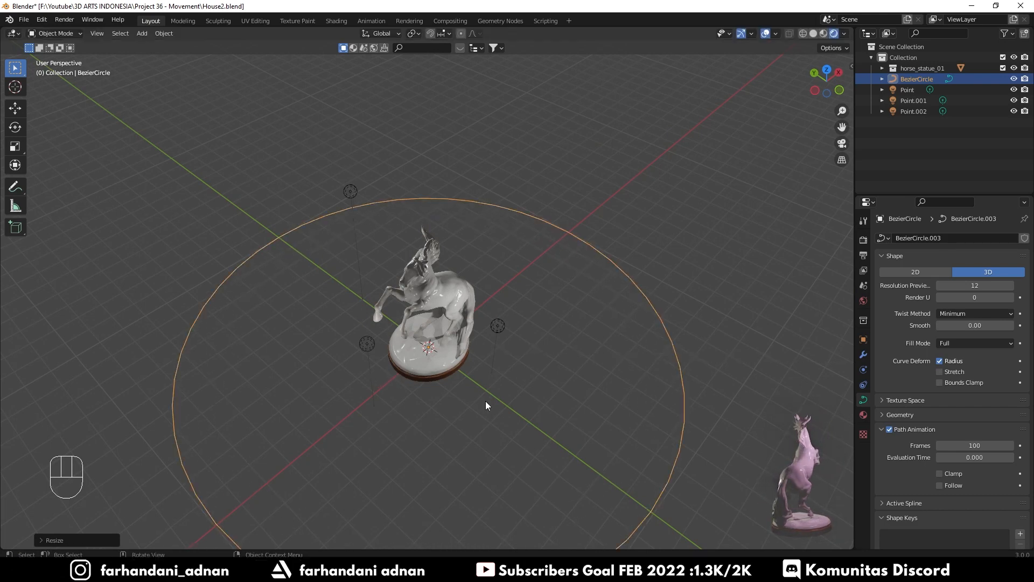
Step: Add a camera and move it horizontally away from the statue with the Z axis locked, keeping it inside the circle
middle_click_drag(486, 406, 447, 350)
key("shift+a")
mouse_move(453, 337)
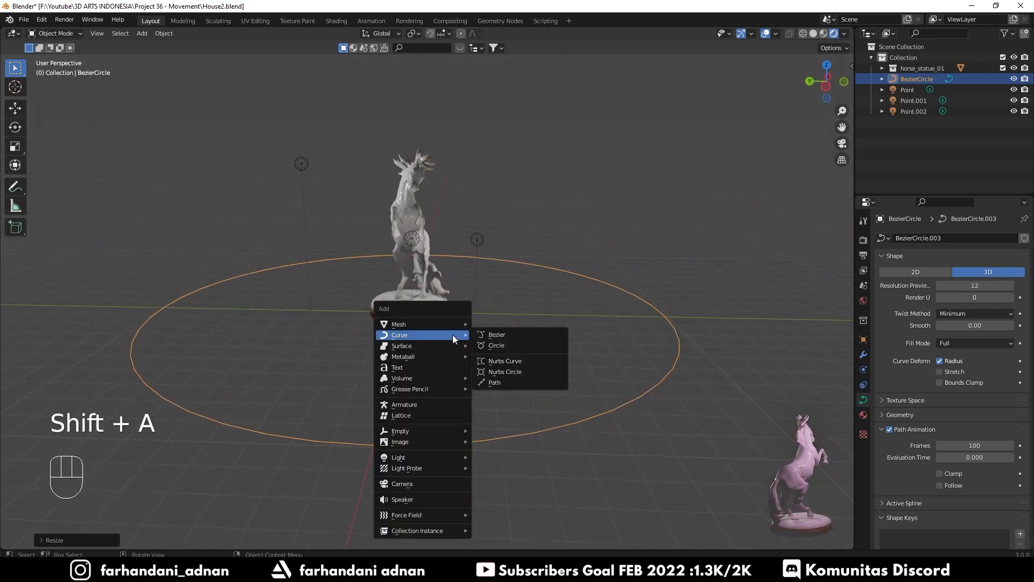
left_click(411, 484)
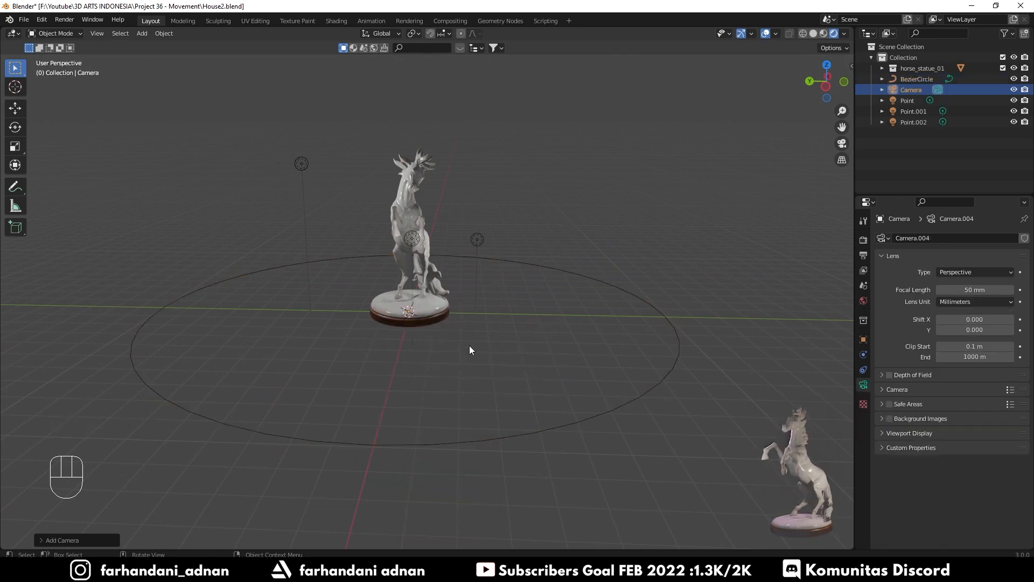
key("g")
key("shift+z")
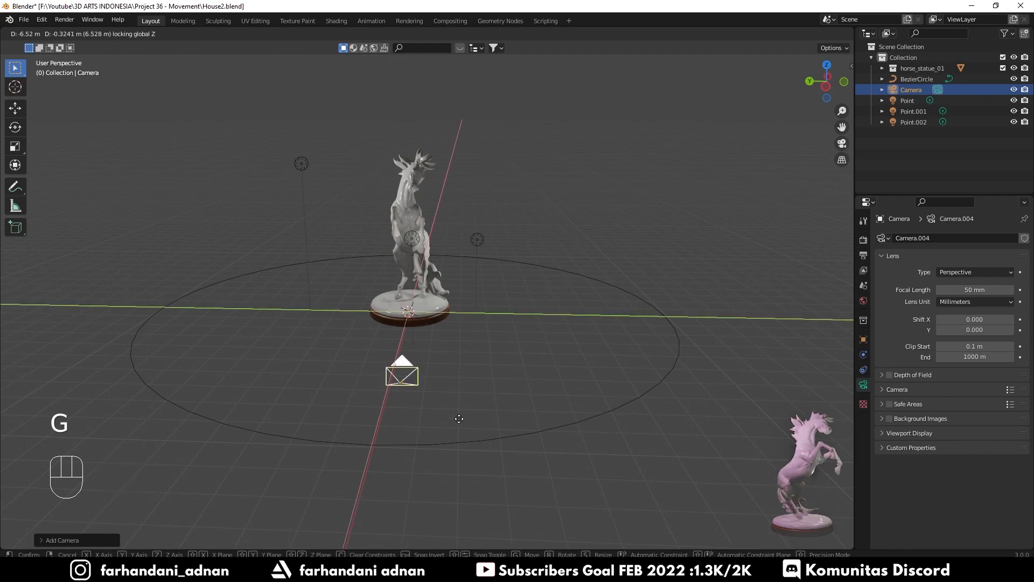
left_click(451, 425)
middle_click_drag(447, 424, 471, 377)
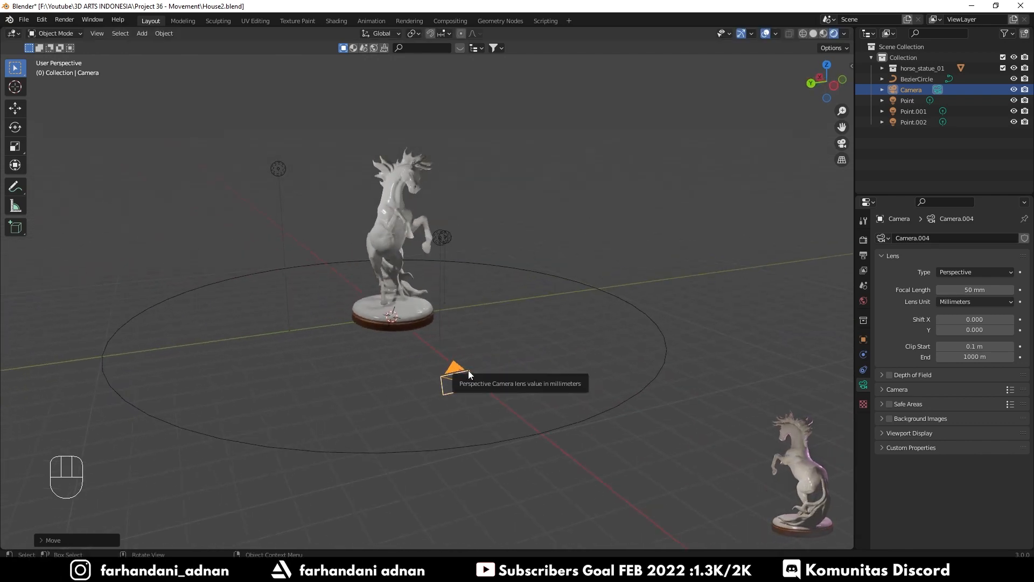
Step: In top view, move the camera with Z locked onto the point where the circle crosses the negative Y axis
key("KP_7")
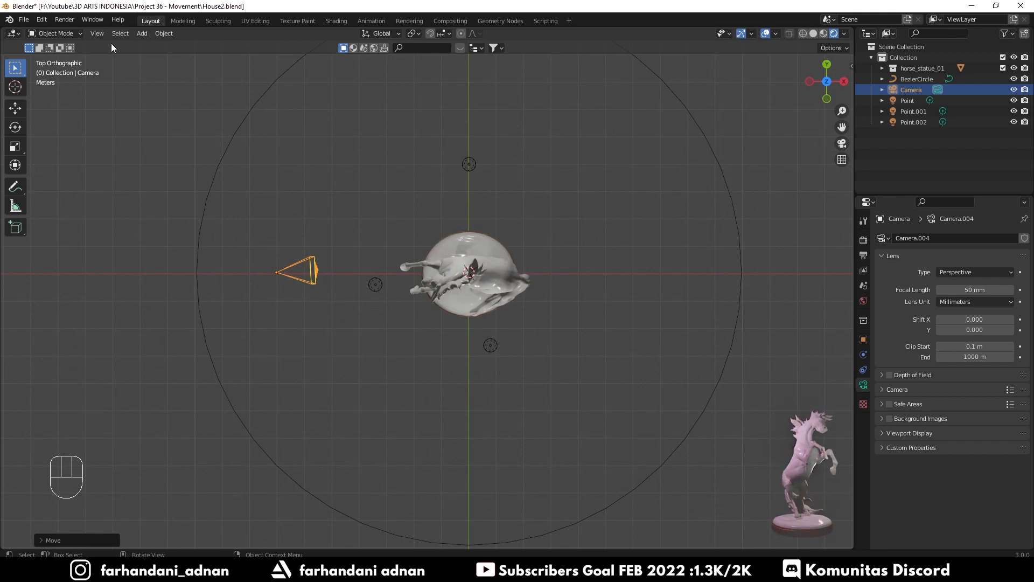
left_click(98, 34)
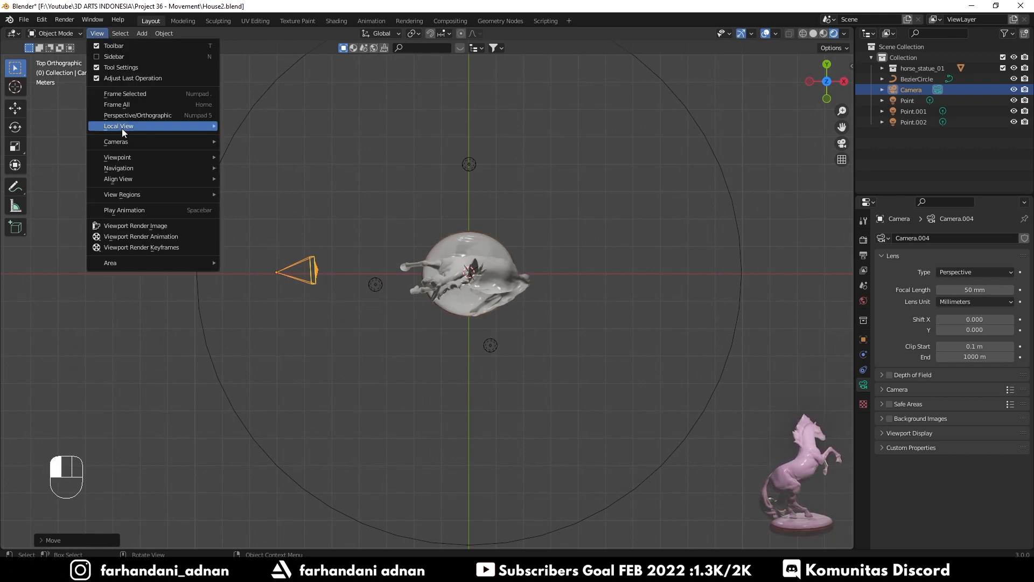
mouse_move(129, 159)
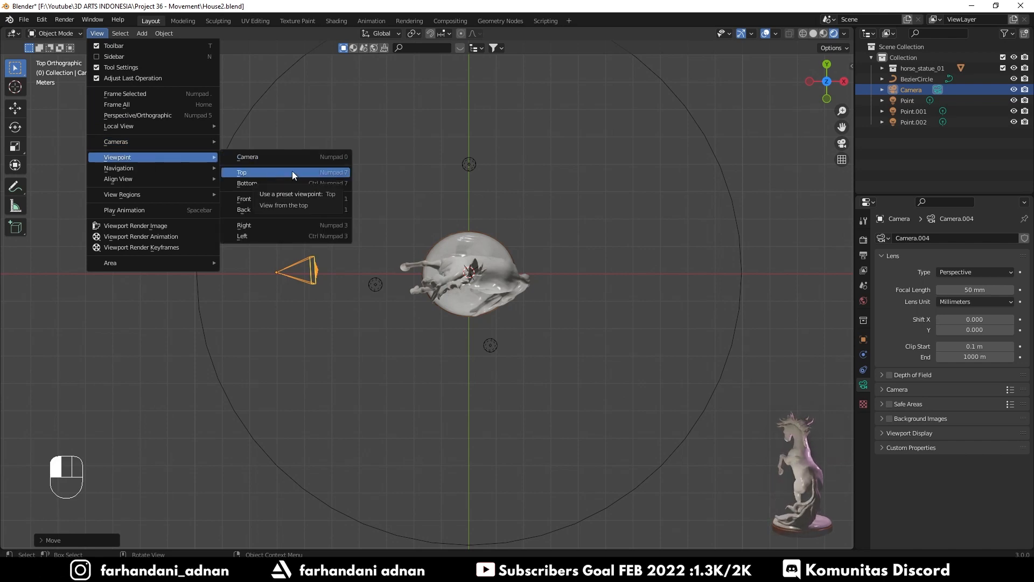
left_click(341, 173)
middle_click_drag(544, 321, 509, 256, "shift")
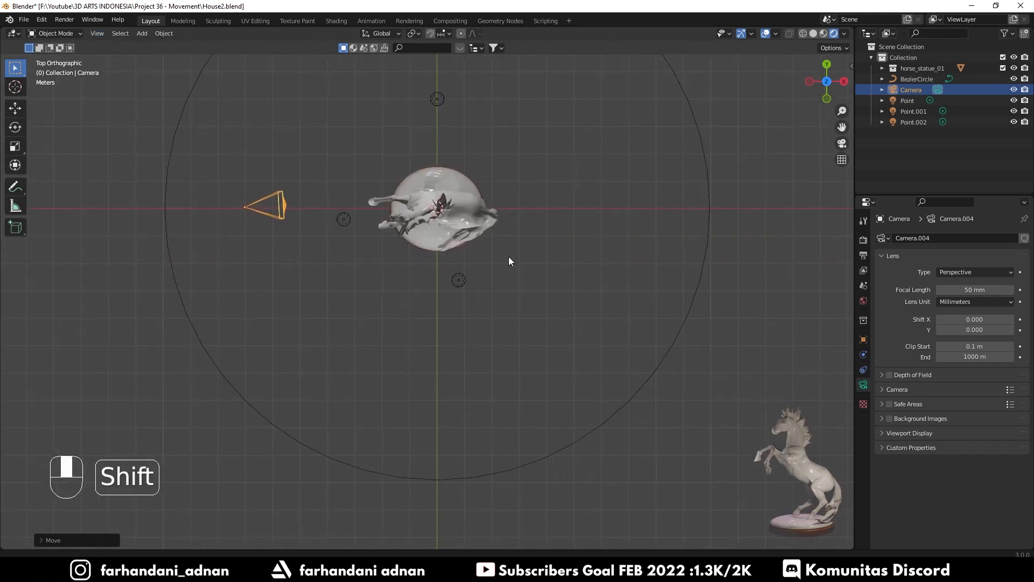
key("g")
key("shift+z")
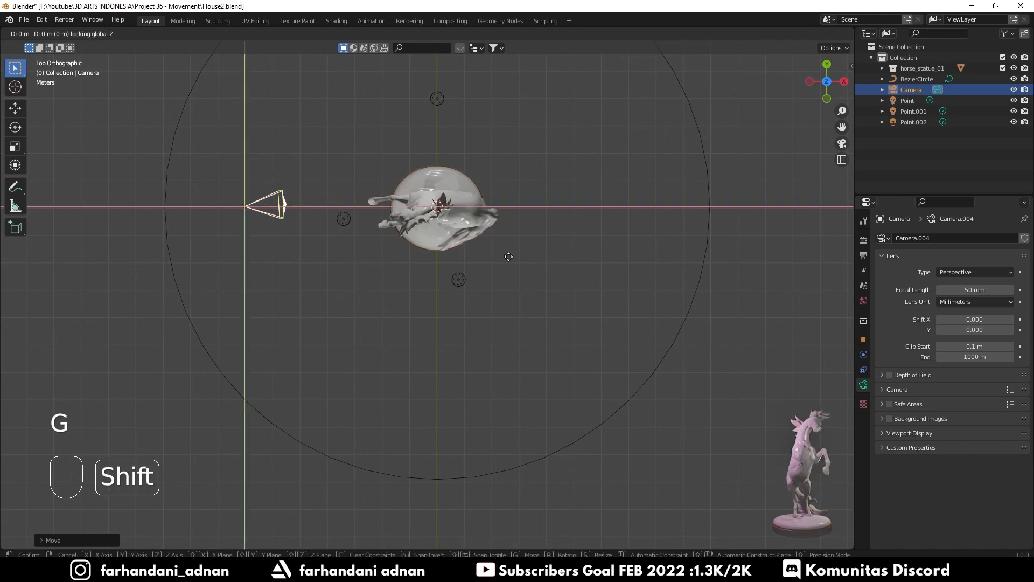
left_click(689, 527)
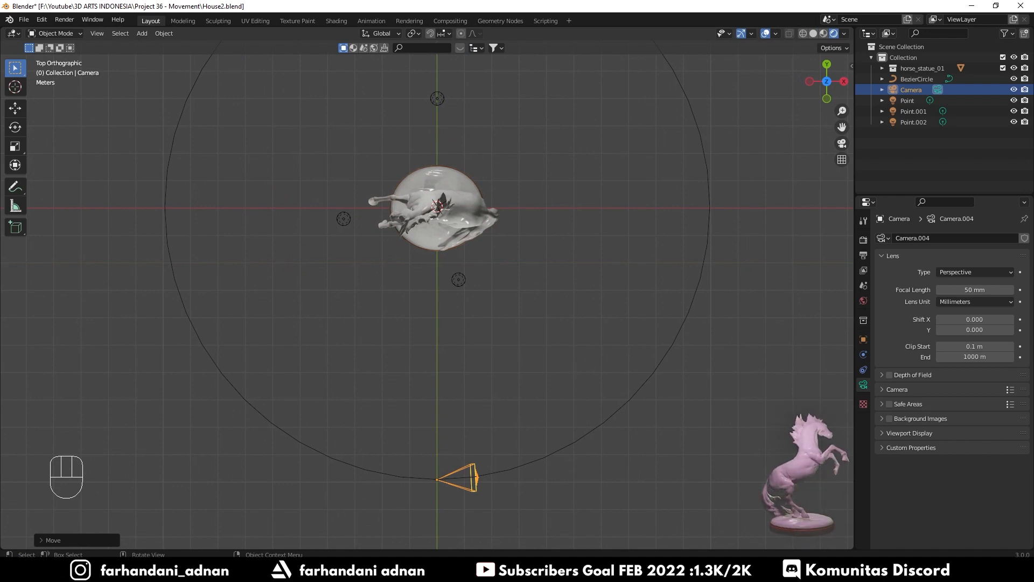
Step: Rotate the camera 90 degrees in top view so that it points toward the statue
type("r-90")
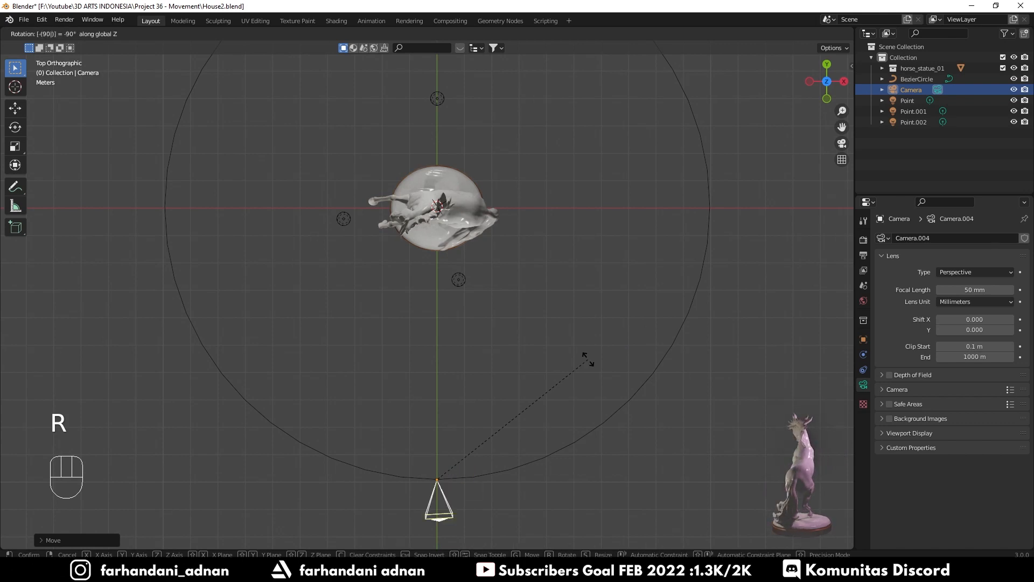
key("BackSpace")
type("--0")
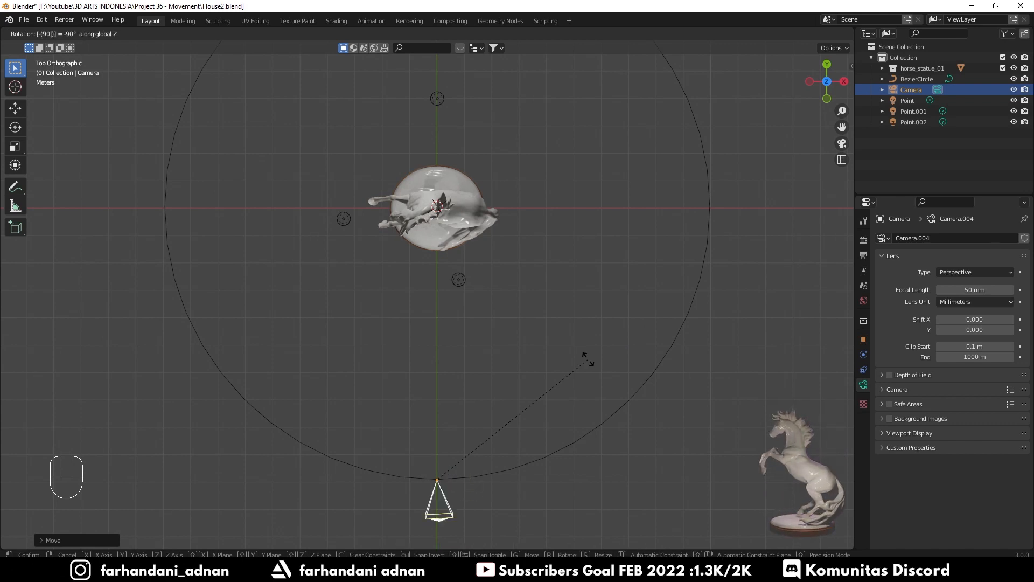
key("BackSpace")
key("BackSpace")
key("BackSpace")
type("90")
key("Return")
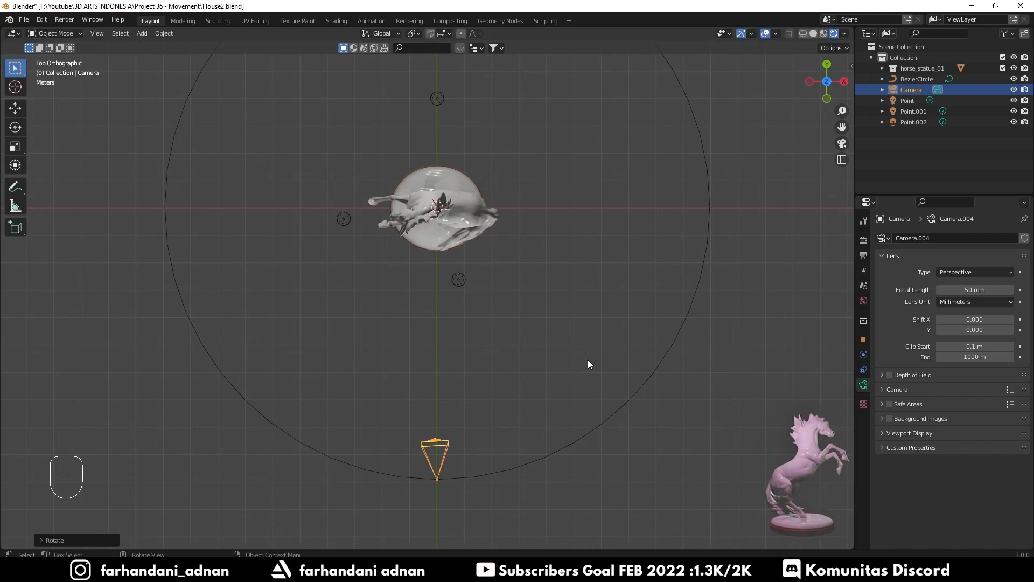
Step: In front view, raise the camera about 1.4 m above the circle's level
key("KP_3")
key("KP_1")
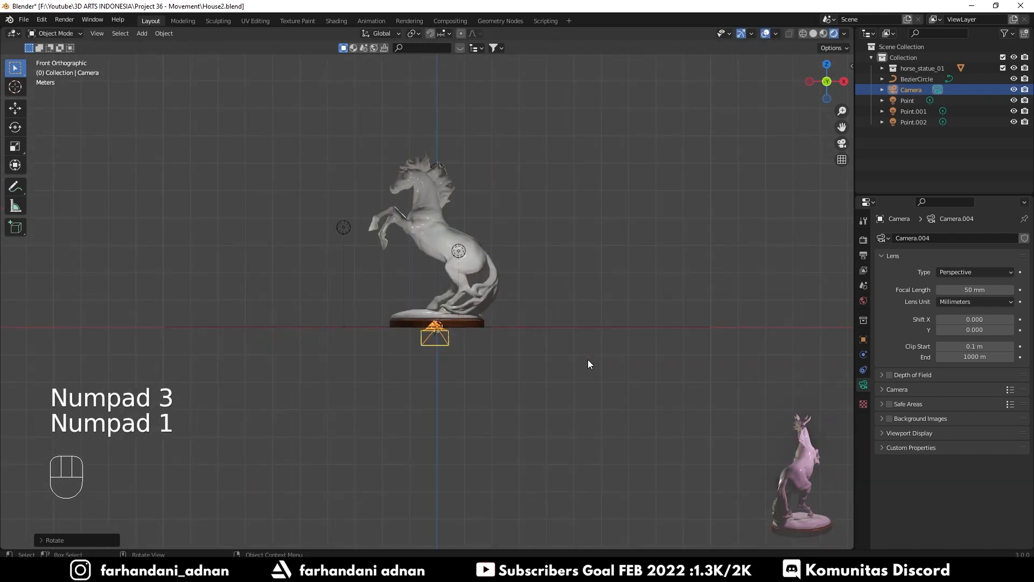
scroll(497, 371, "up", 5)
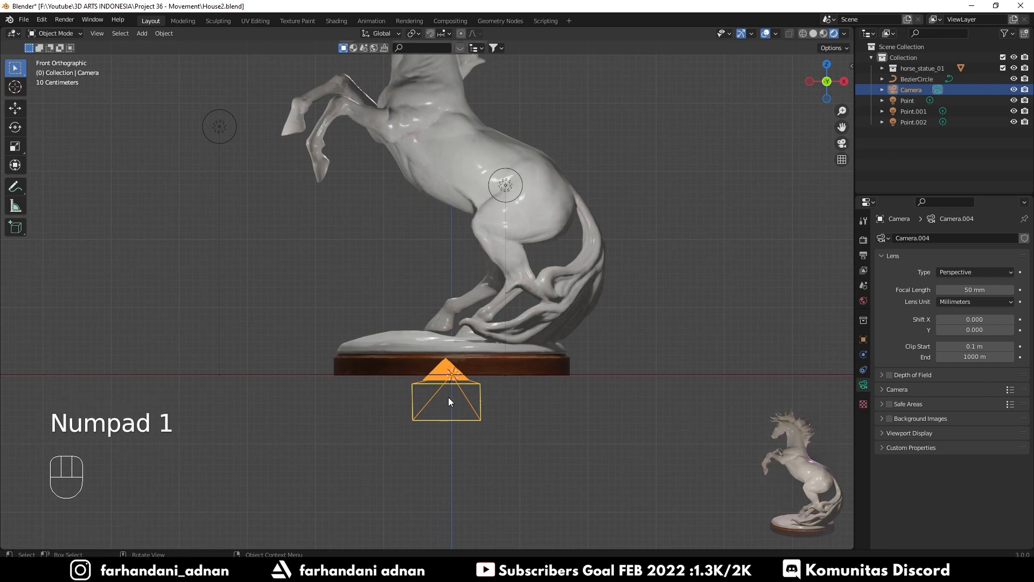
key("g")
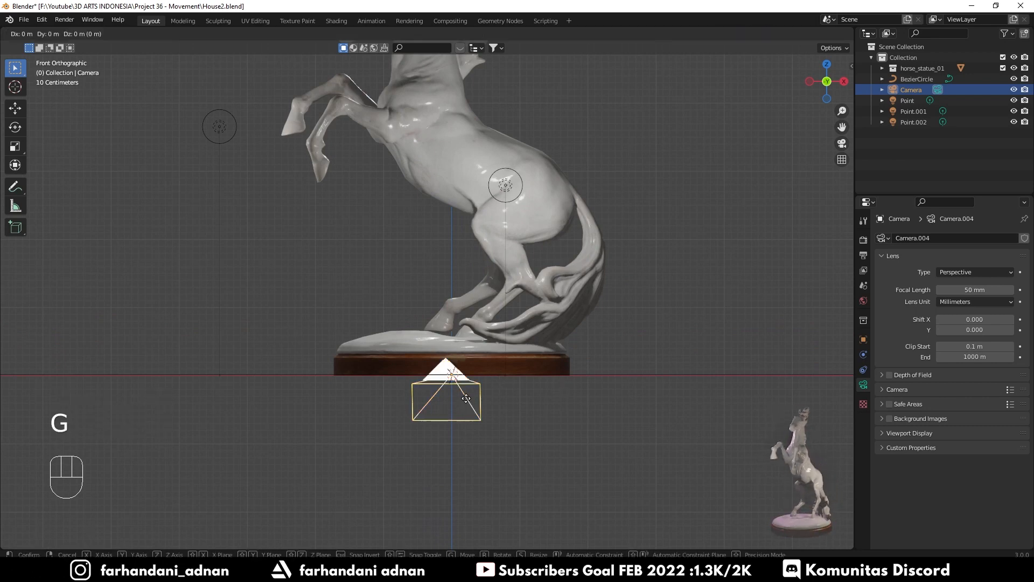
left_click(447, 277)
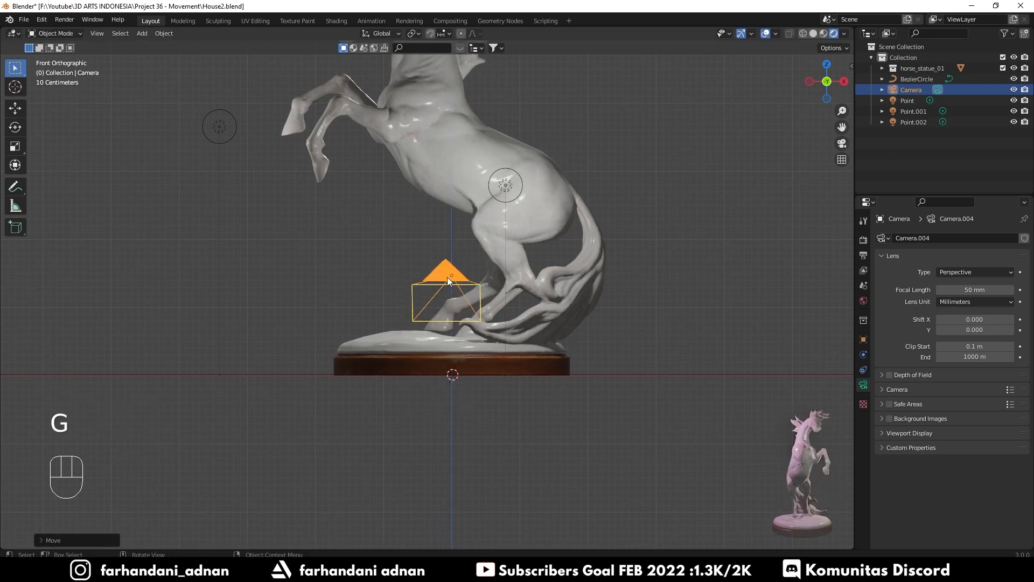
Step: In front view, lower the camera about 1.4 m along Z until its origin is level with the circle
left_click(607, 374)
middle_click_drag(637, 373, 602, 370)
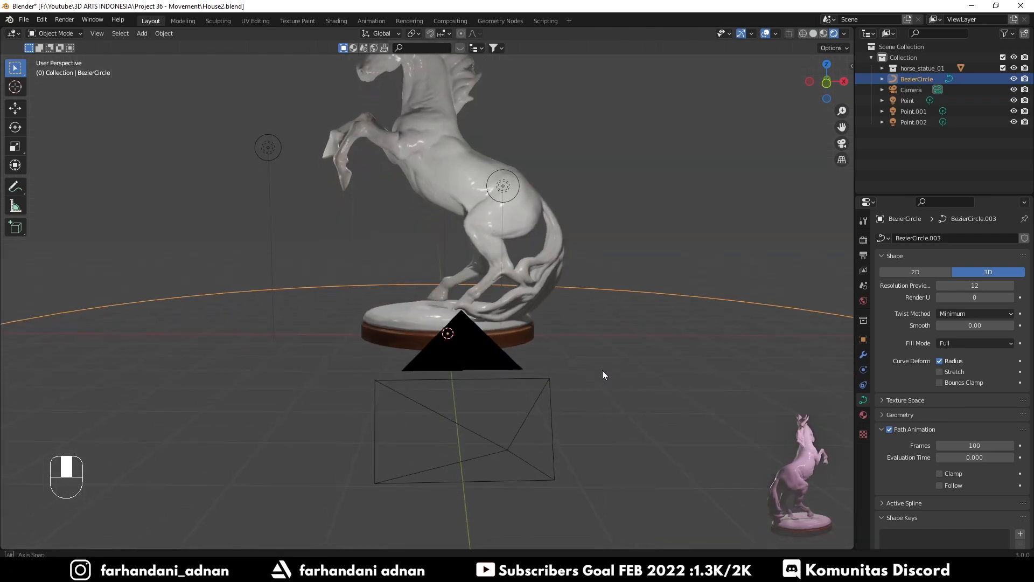
middle_click_drag(598, 435, 474, 492)
key("KP_1")
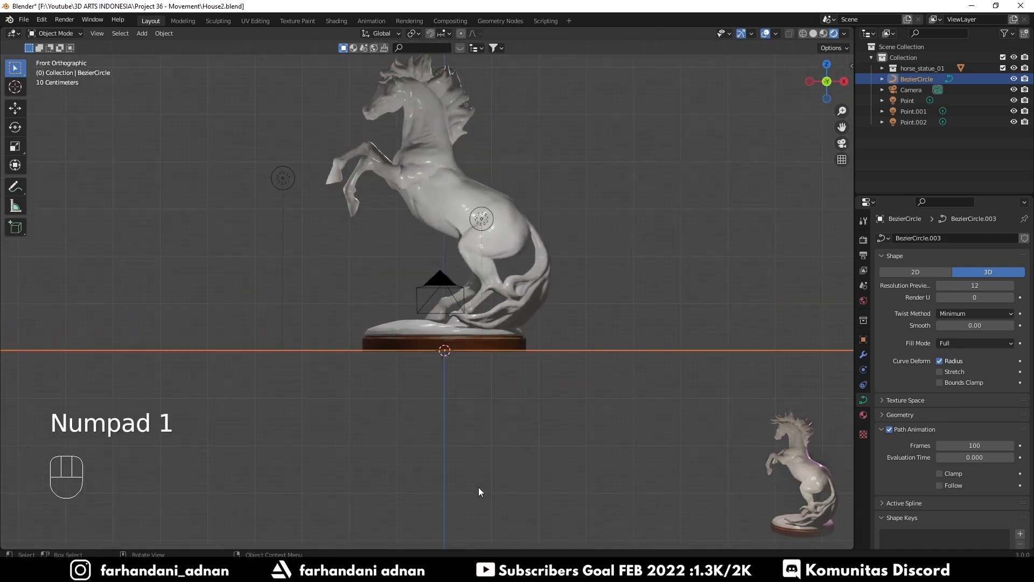
left_click(440, 294)
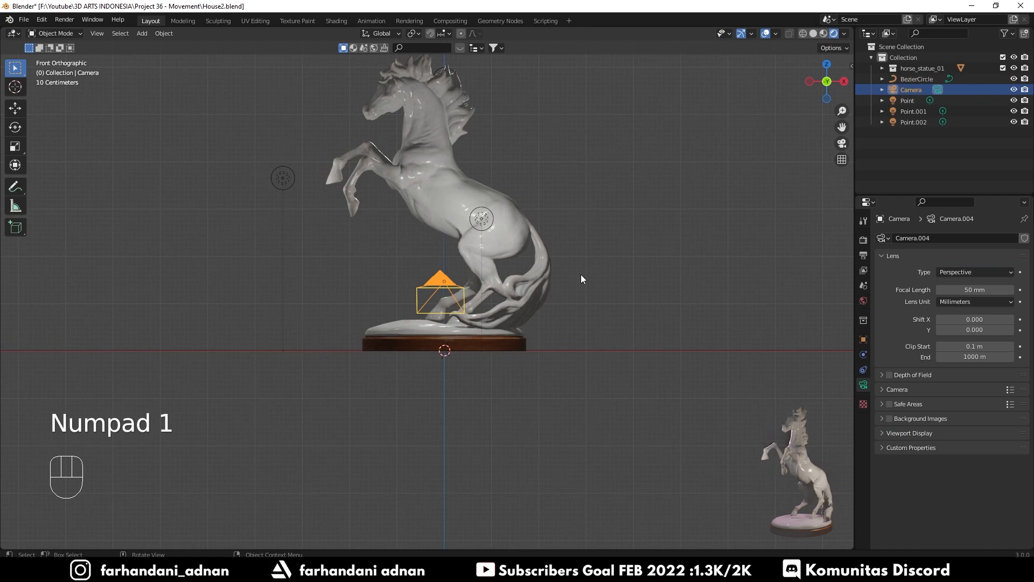
key("g")
key("z")
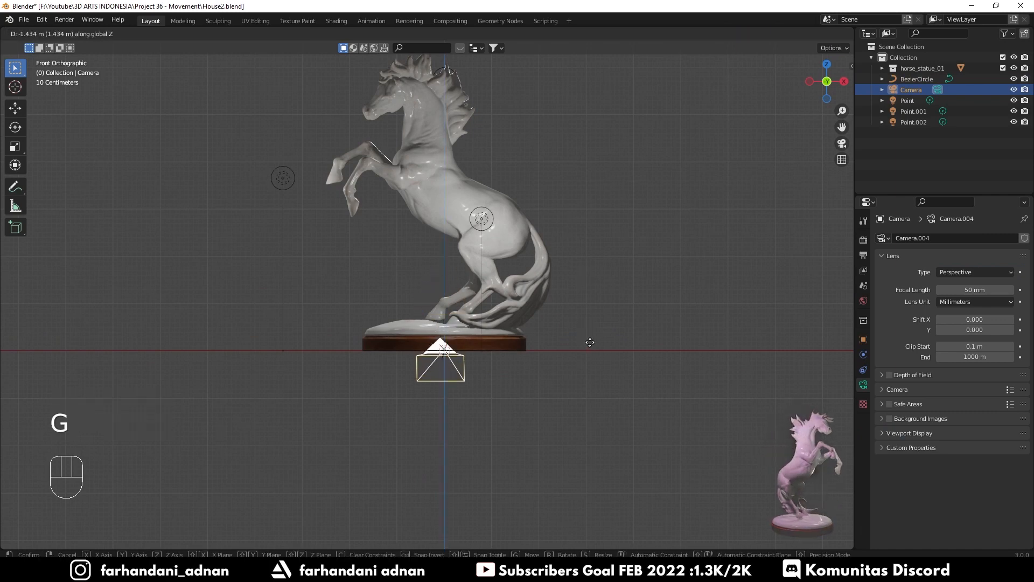
left_click(588, 344)
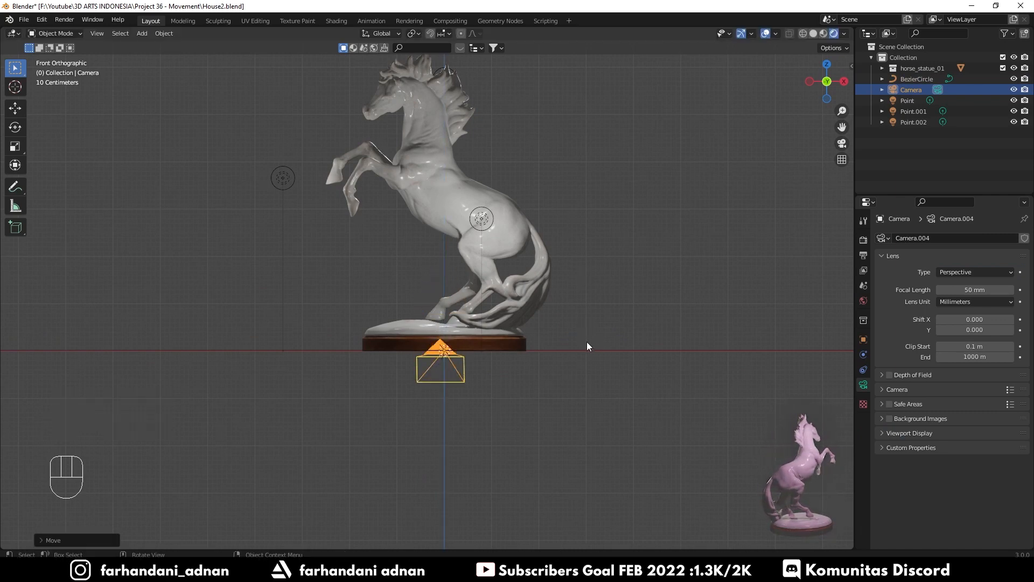
Step: Examine the camera's position on the circle and its direction toward the statue from several angles
middle_click_drag(487, 377, 482, 384)
scroll(483, 384, "down", 2)
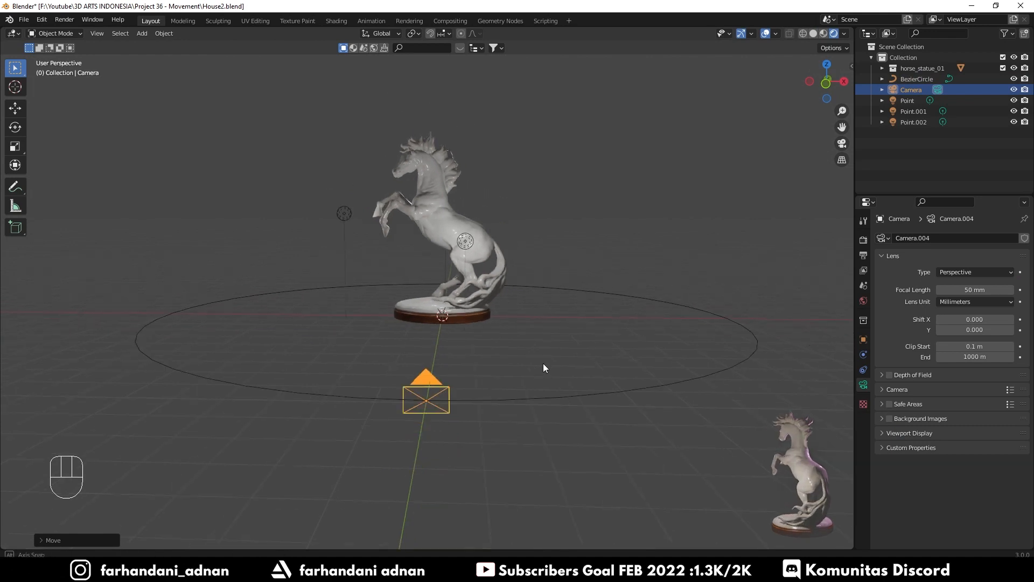
middle_click_drag(543, 367, 440, 378)
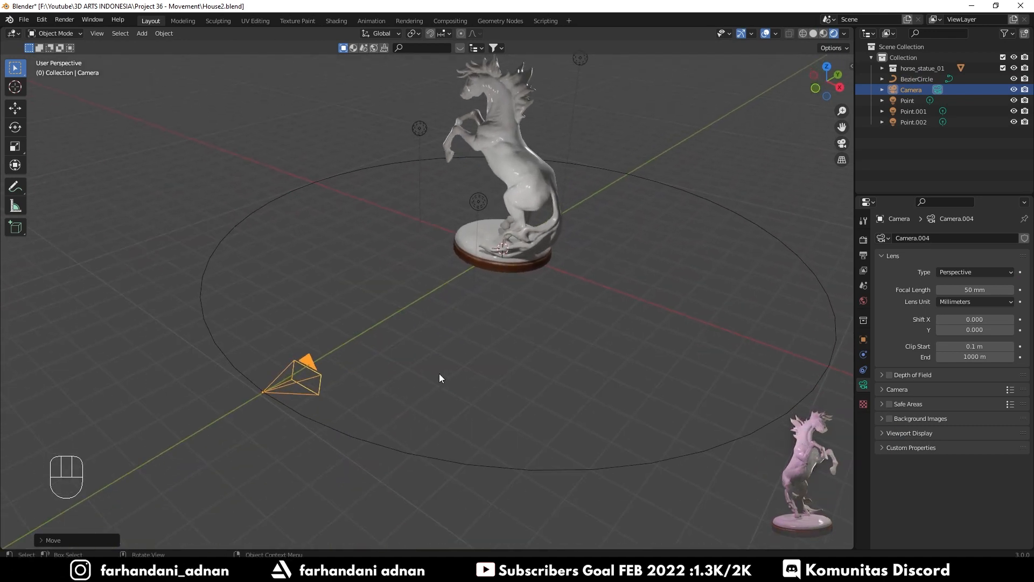
left_click(315, 422)
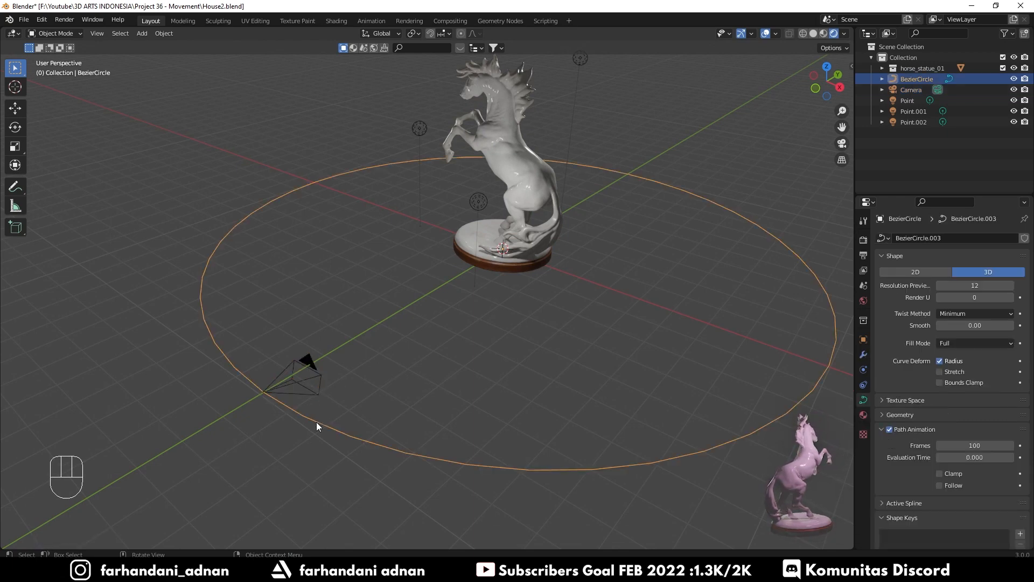
left_click(299, 383)
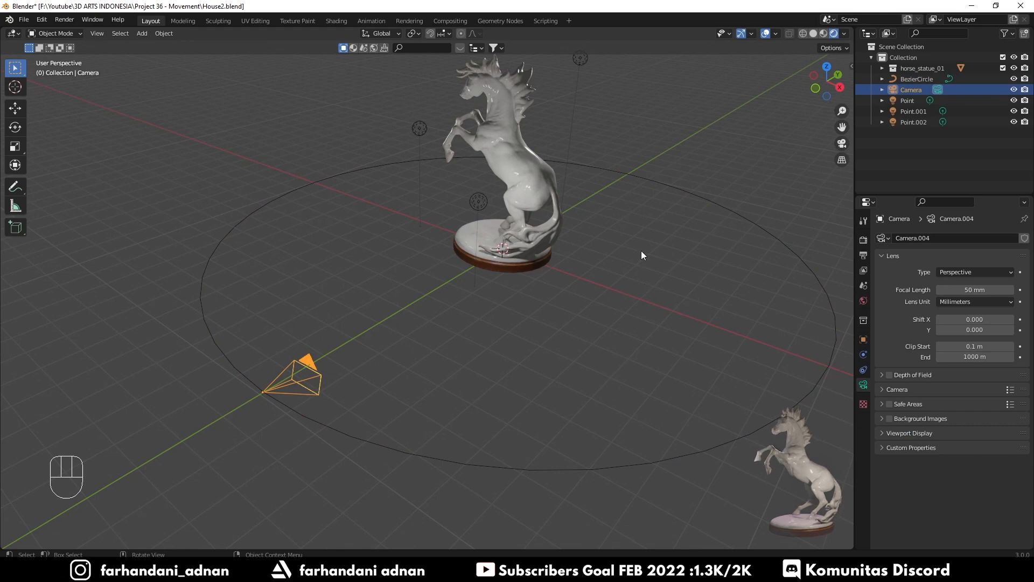
middle_click_drag(388, 352, 260, 379)
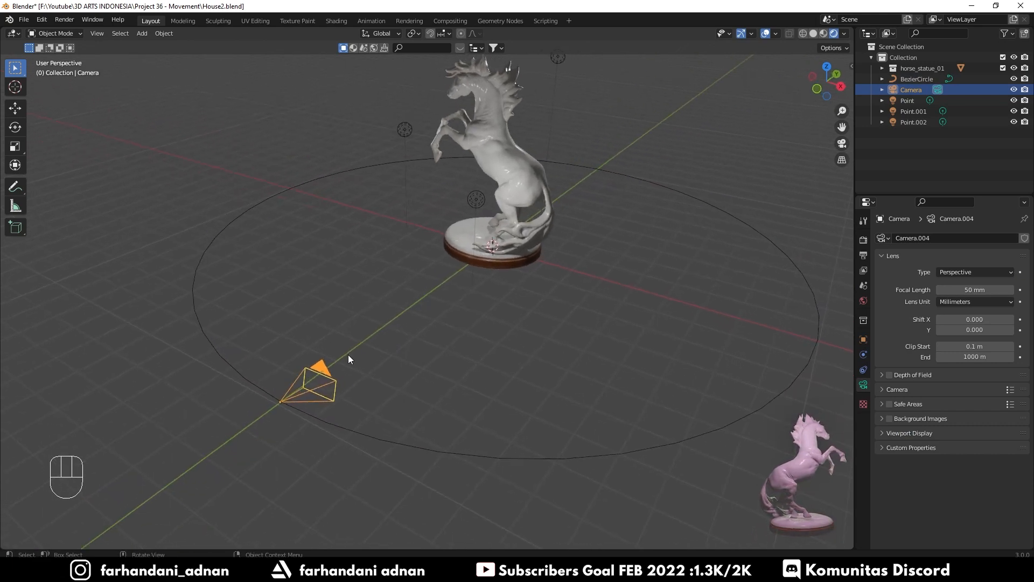
left_click(357, 330)
left_click(319, 378)
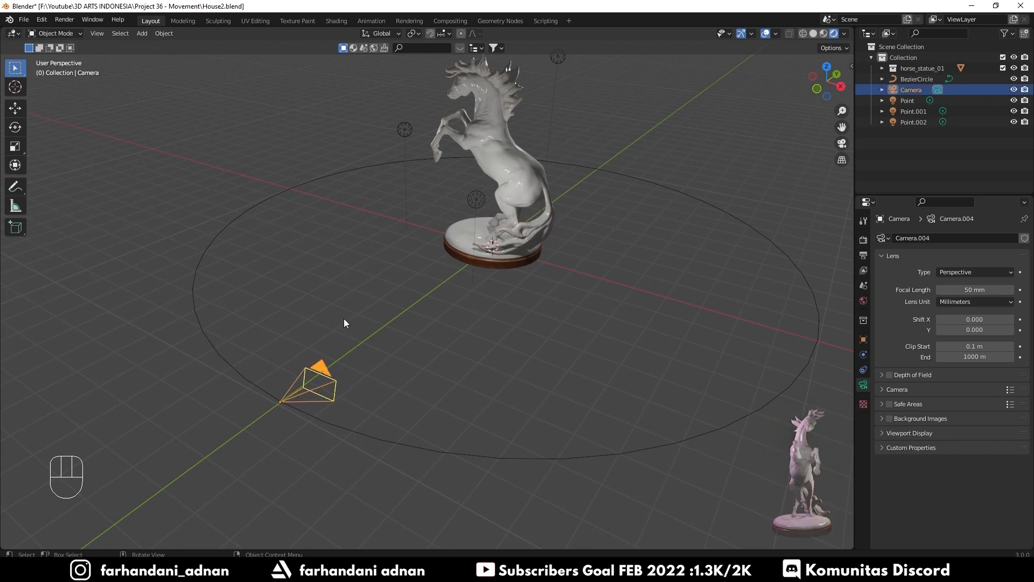
Step: Parent the camera to the Bezier circle using the Follow Path option
key("shift")
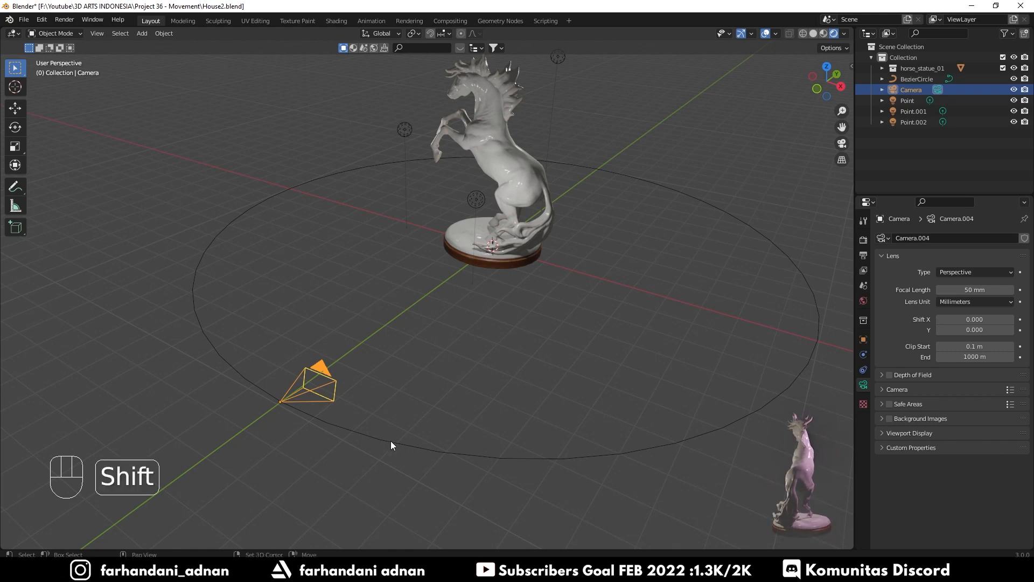
left_click(351, 435, "shift")
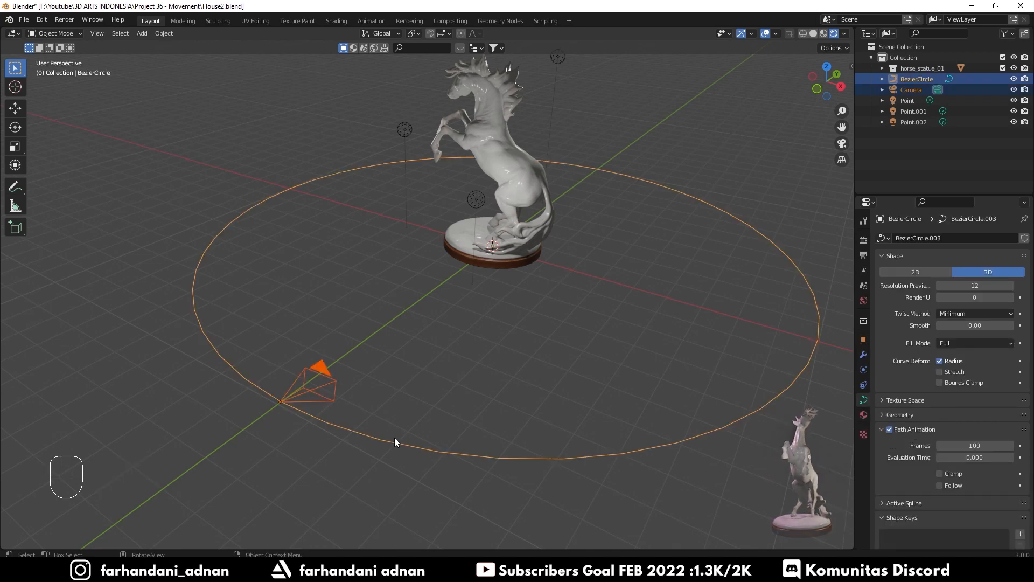
scroll(284, 467, "up", 2)
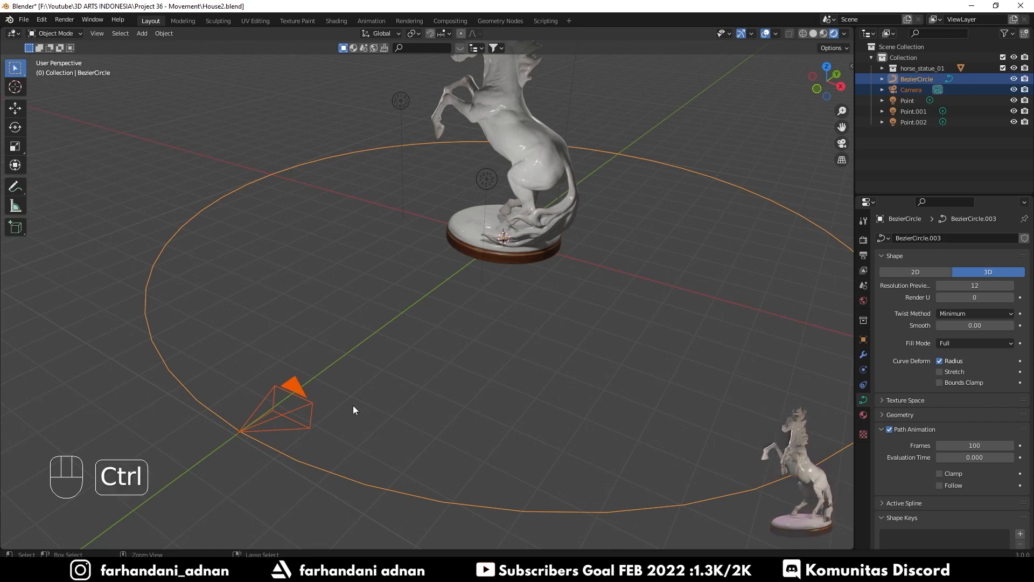
key("ctrl+p")
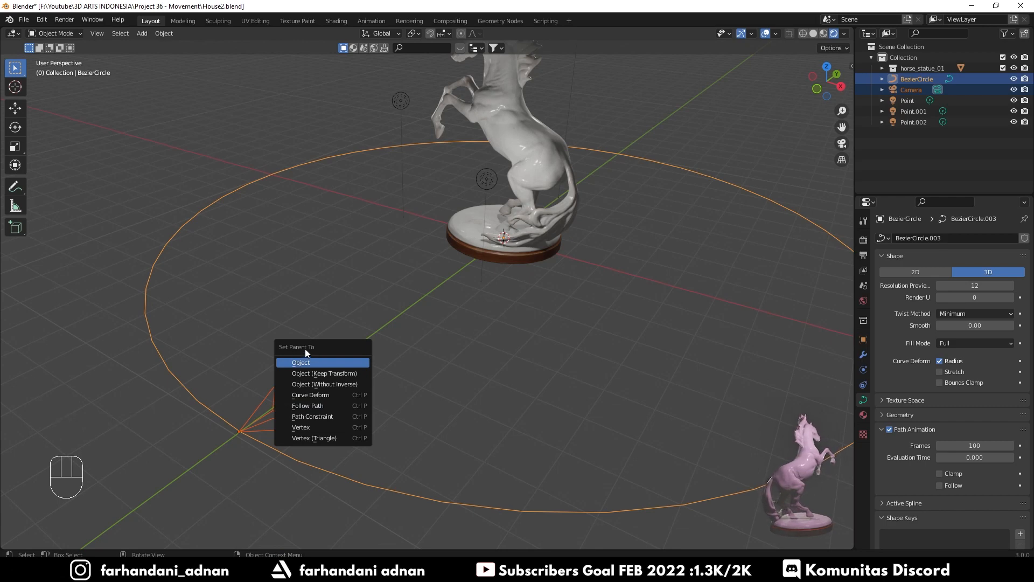
left_click(312, 406)
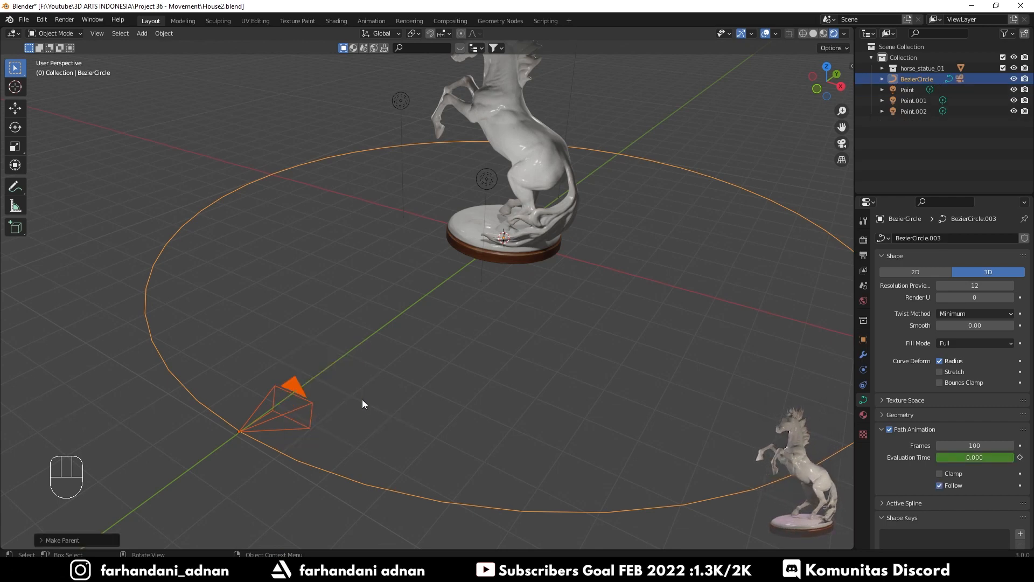
left_click(300, 406)
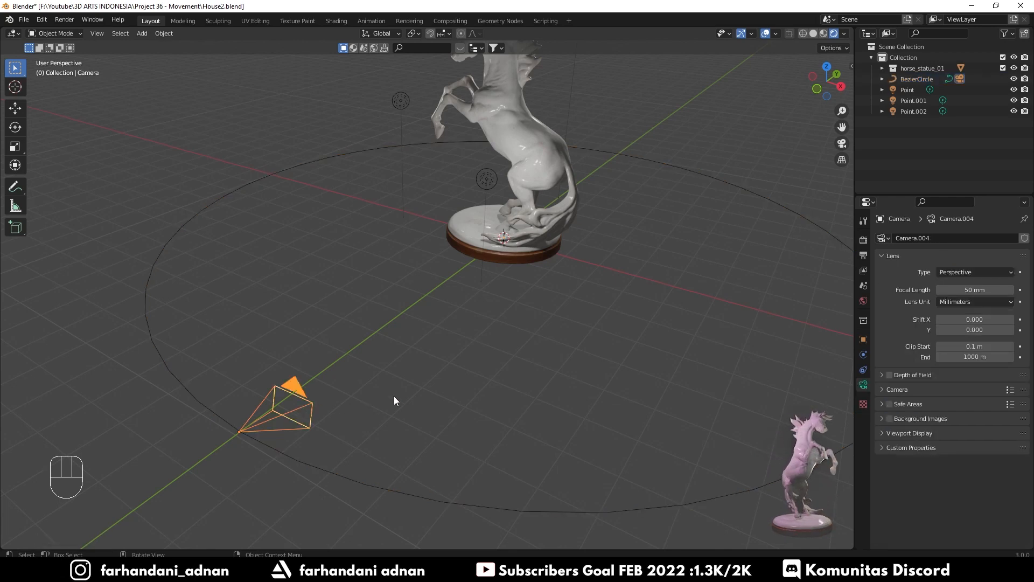
middle_click_drag(393, 396, 361, 386)
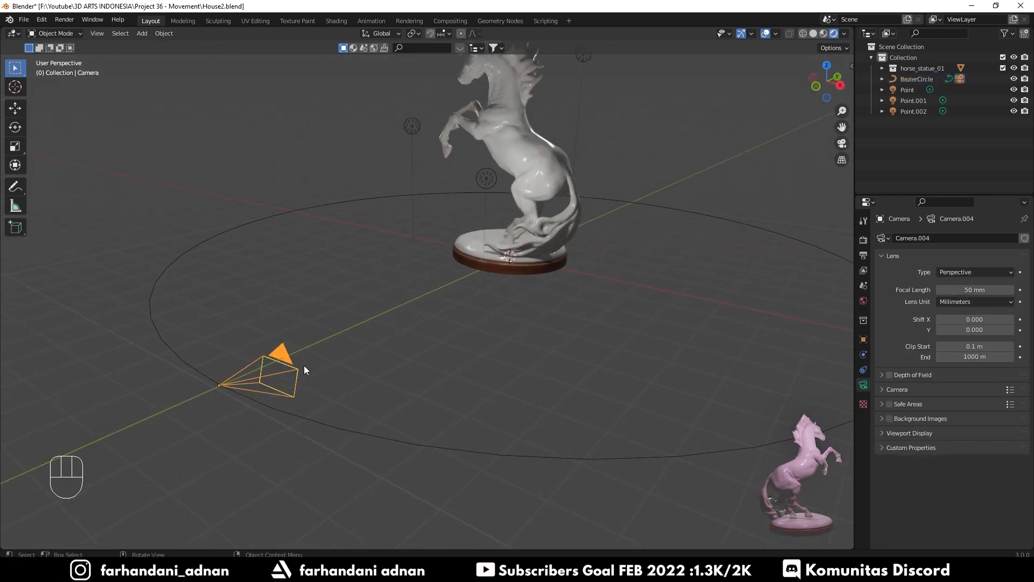
left_click(348, 429)
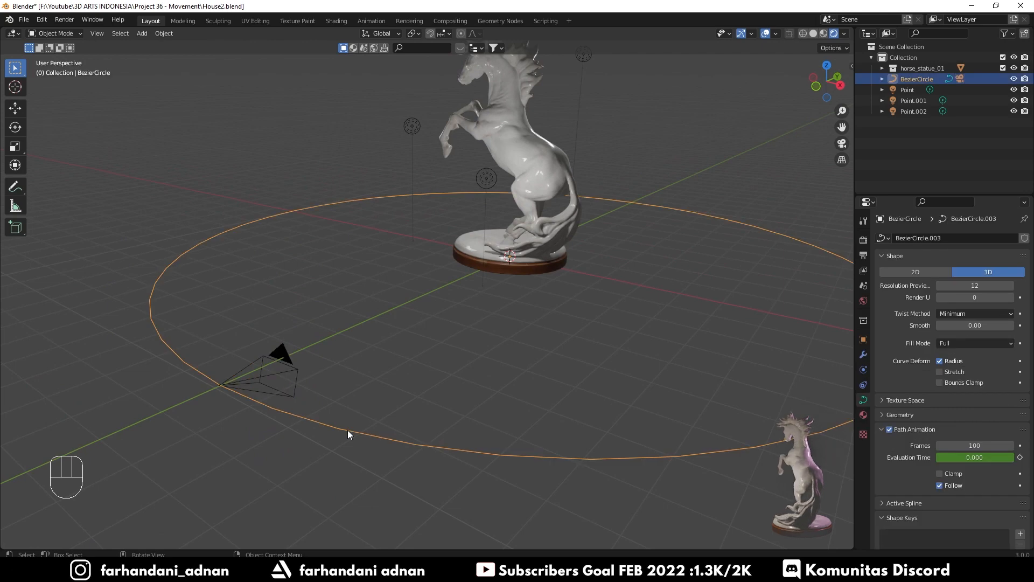
left_click(364, 368)
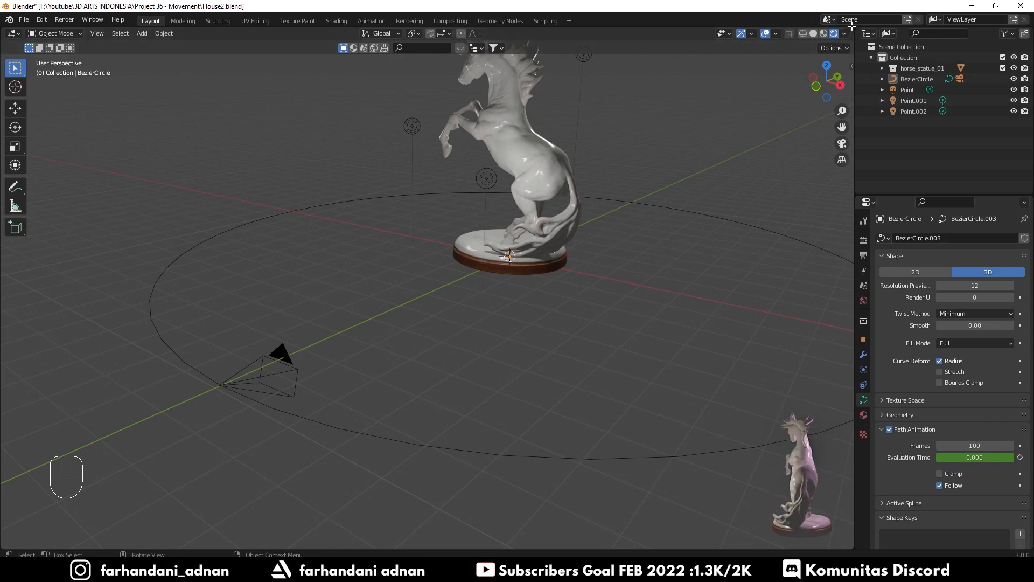
Step: Split off a narrow area above the 3D viewport and turn it into a Timeline
left_click_drag(850, 28, 837, 129)
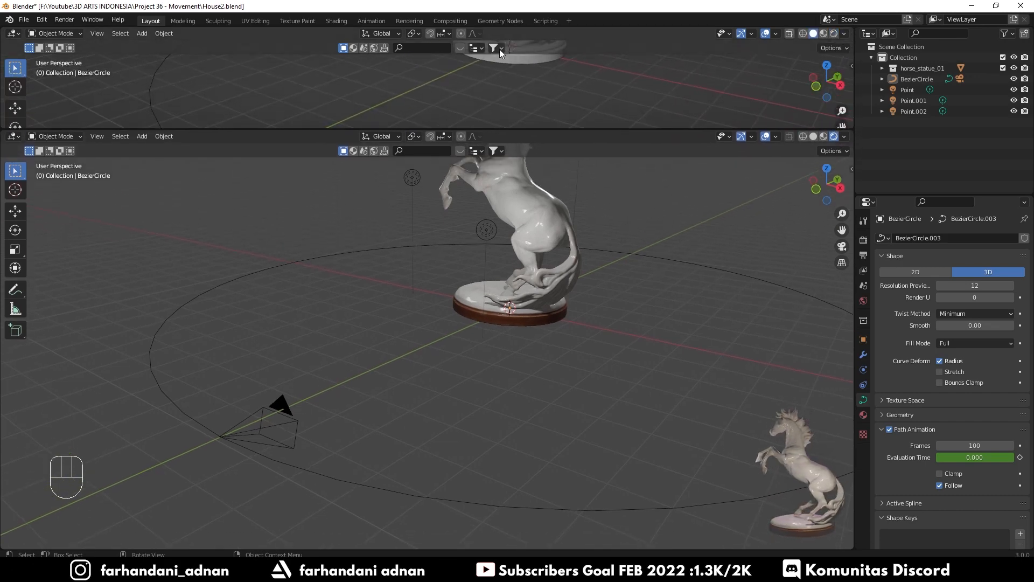
left_click(12, 36)
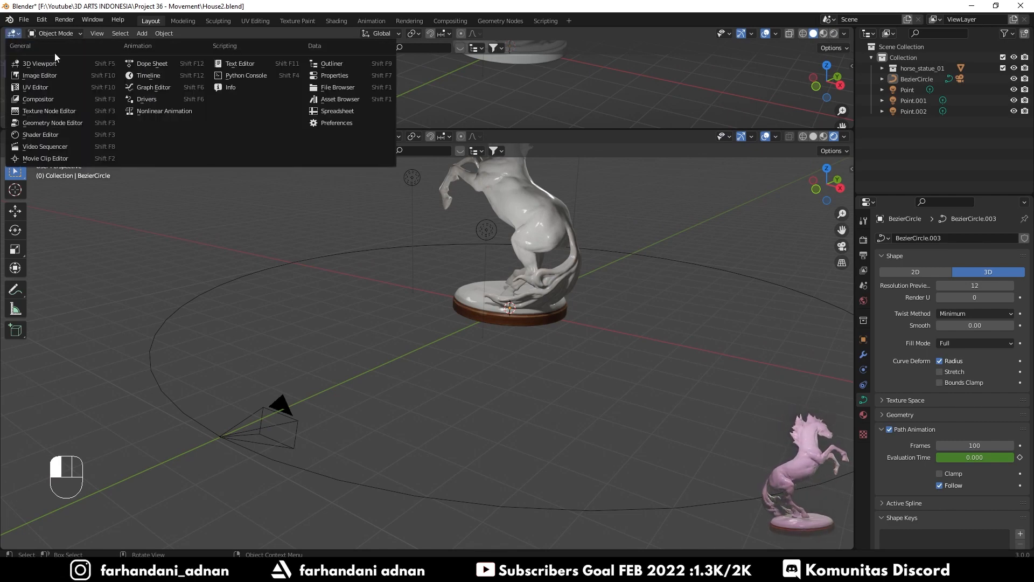
left_click(141, 78)
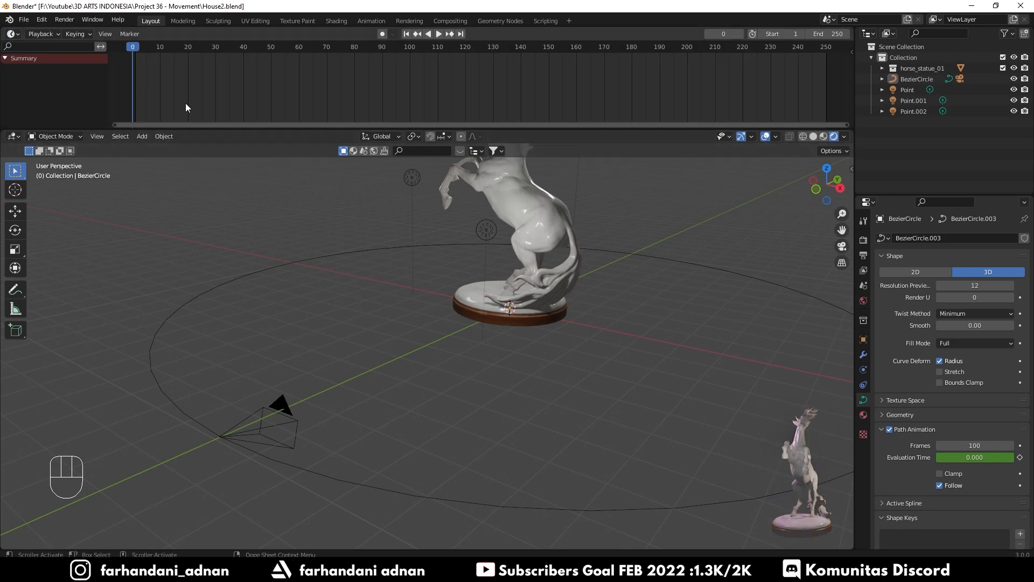
Step: Scrub the timeline forward and back to frame 0 to preview the camera's movement, and reduce the timeline area's height
left_click_drag(134, 51, 344, 67)
left_click_drag(366, 69, 131, 93)
left_click(274, 415)
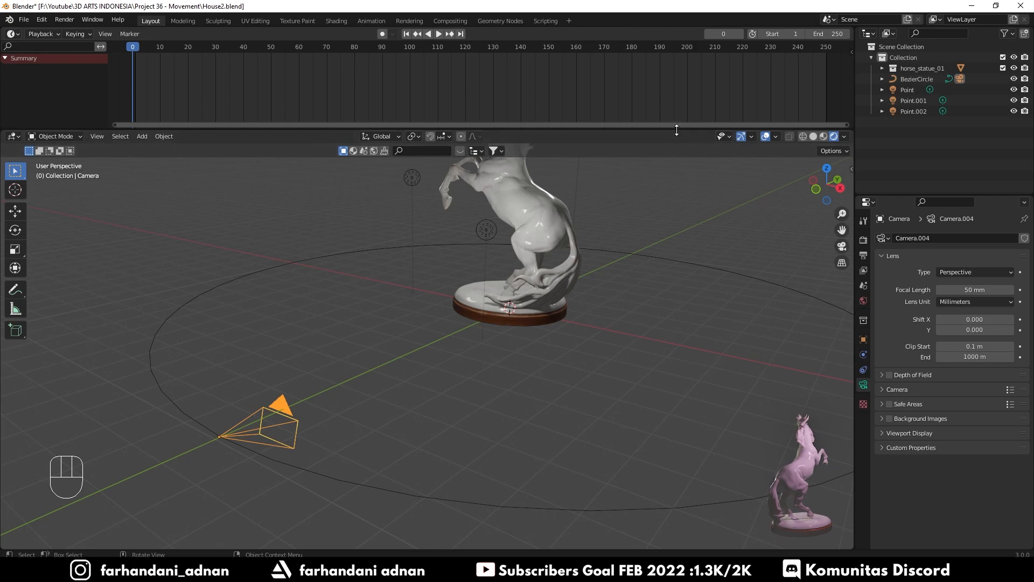
left_click_drag(677, 130, 678, 66)
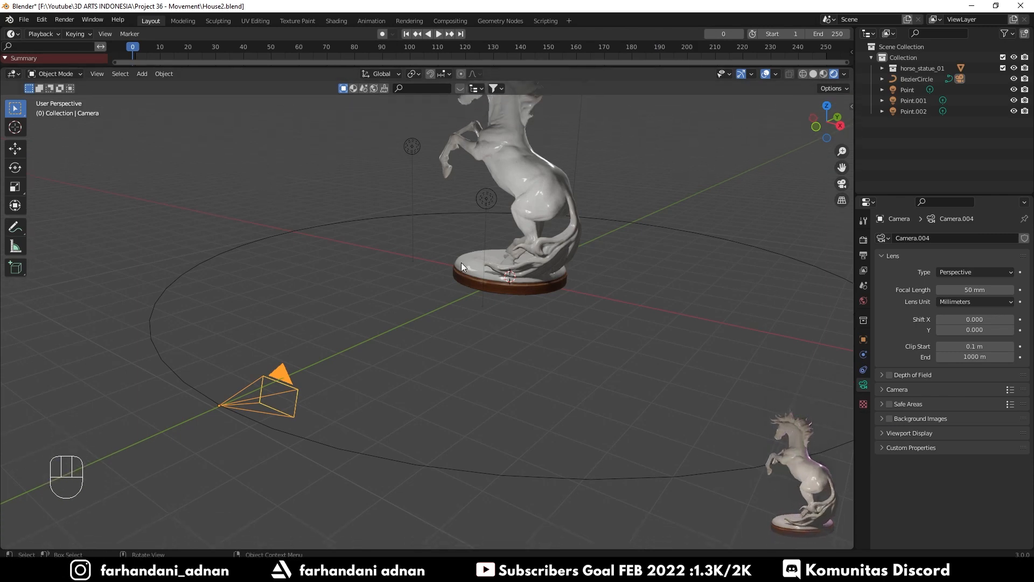
Step: Add a Plain Axes empty at the 3D cursor in the statue's base
middle_click_drag(461, 263, 399, 308)
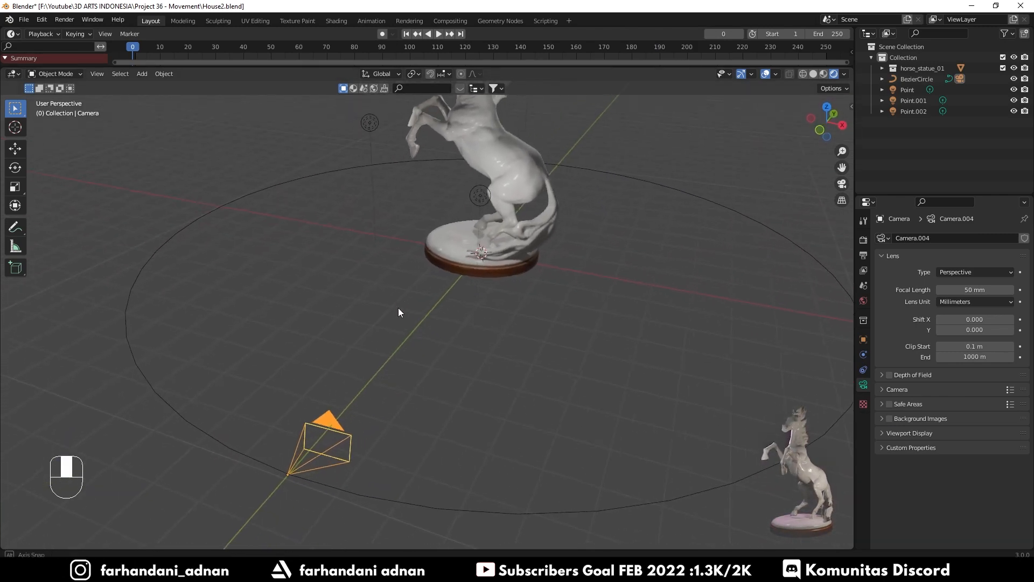
scroll(530, 241, "down", 2)
middle_click_drag(515, 256, 493, 296, "shift")
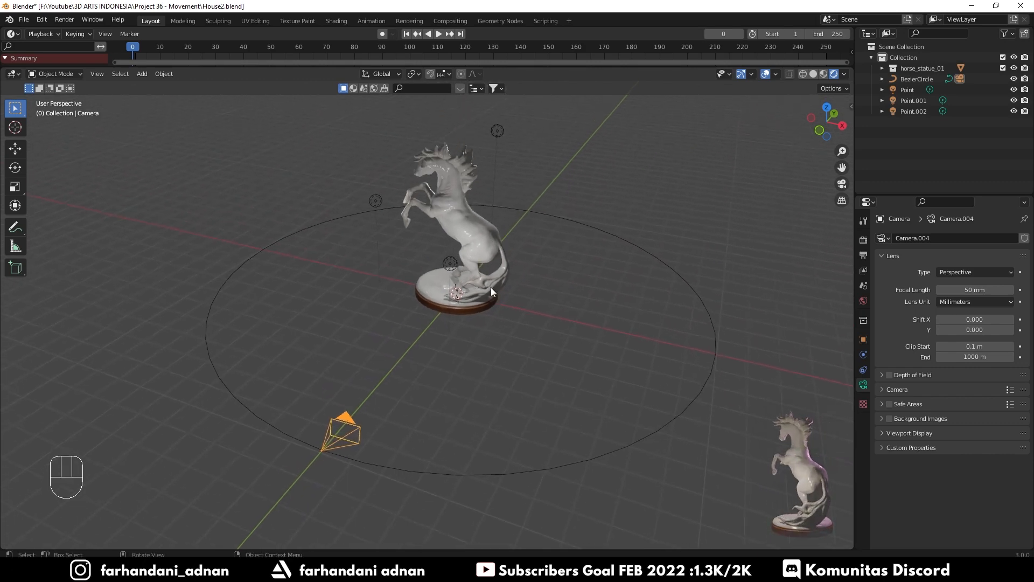
mouse_move(492, 291)
middle_mouse_down()
mouse_move(549, 273)
mouse_move(506, 299)
mouse_move(507, 288)
middle_mouse_up()
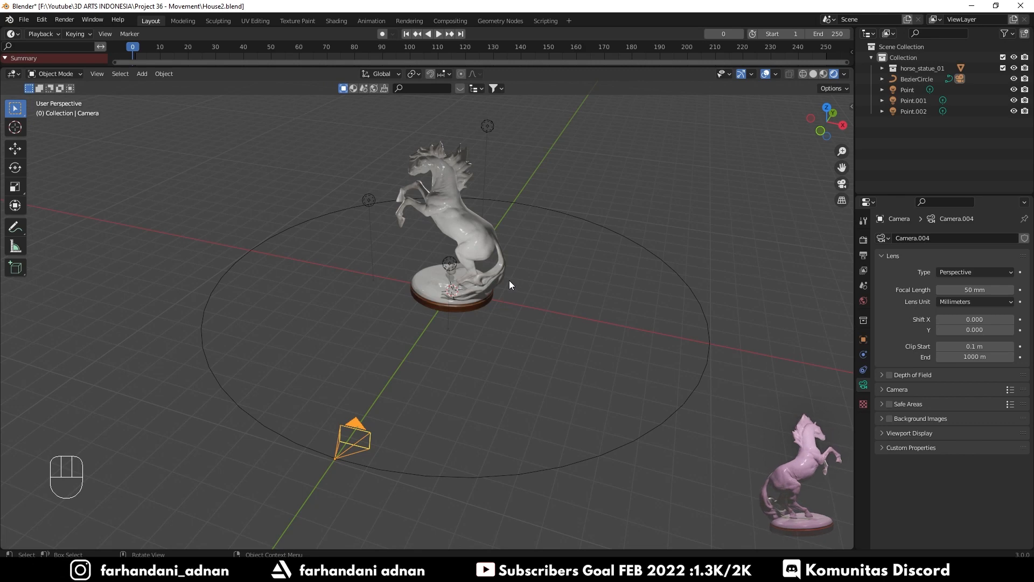
key("shift+a")
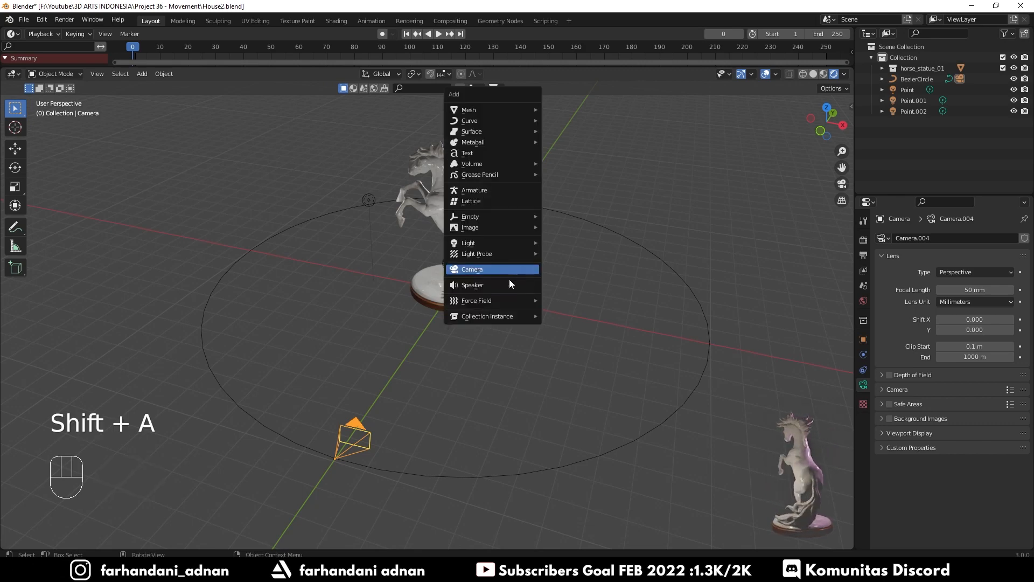
key("shift+a")
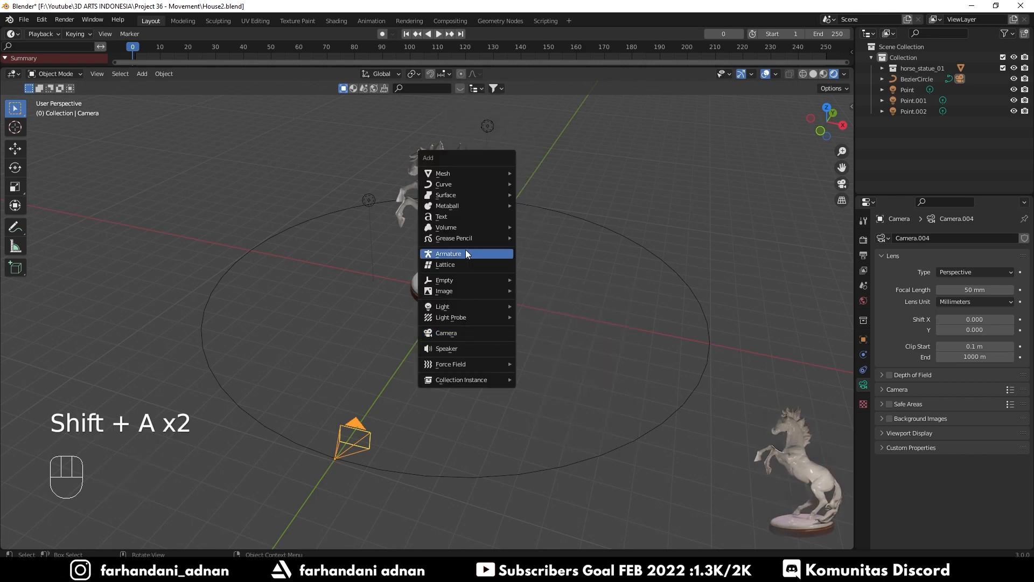
mouse_move(439, 280)
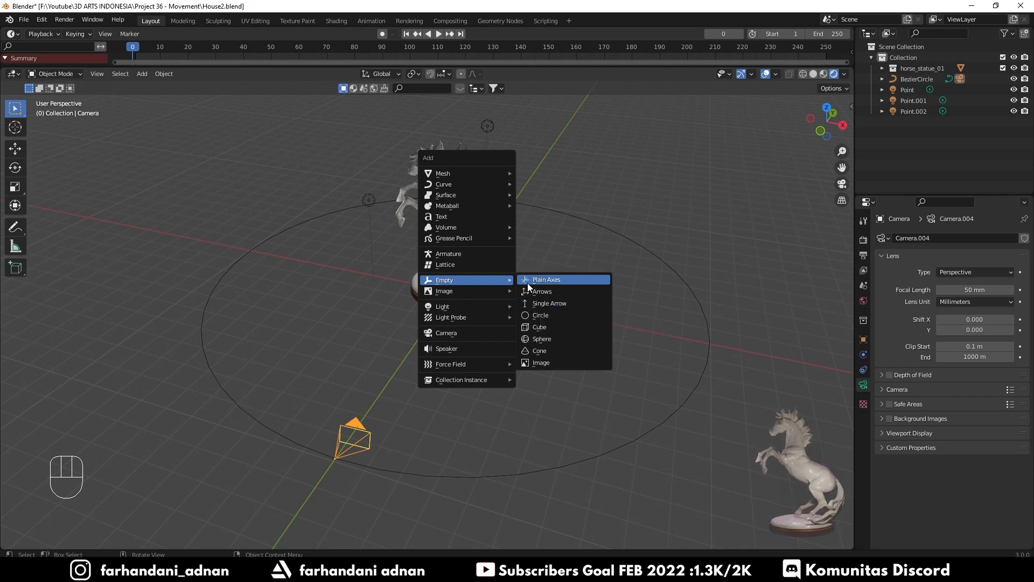
left_click(546, 280)
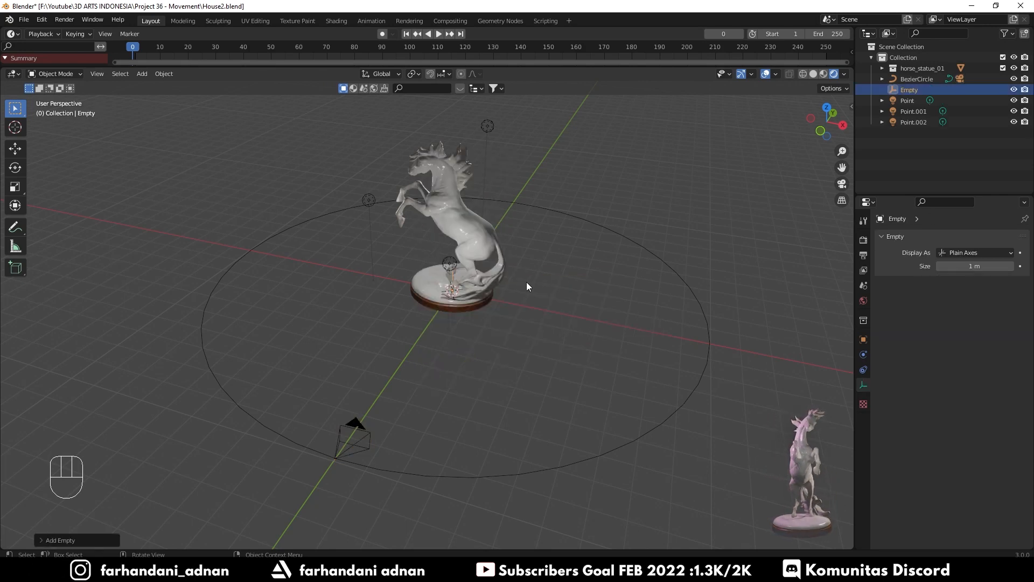
Step: Scale the empty up uniformly until its axes extend well beyond the statue's base
key("s")
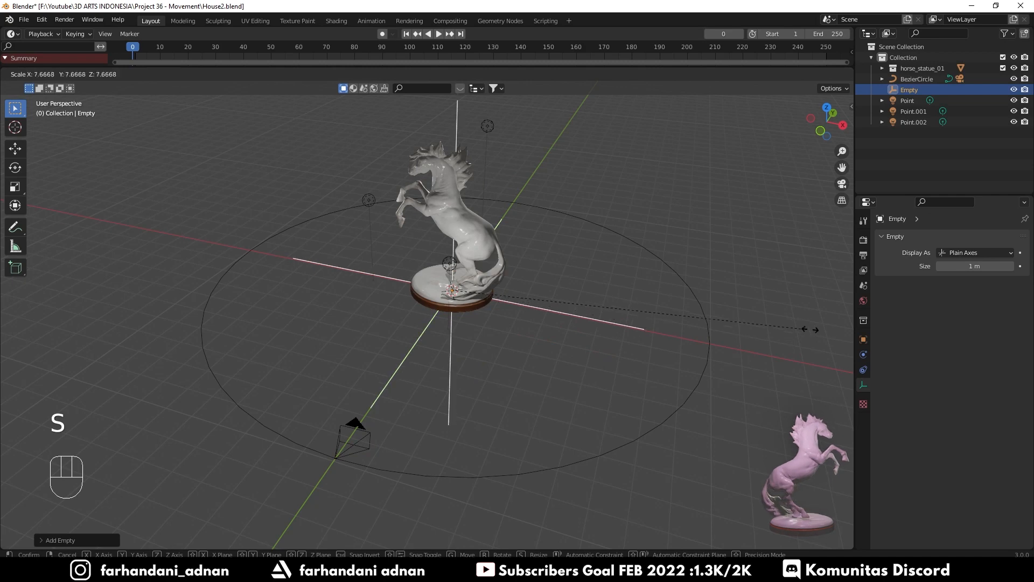
left_click(636, 320)
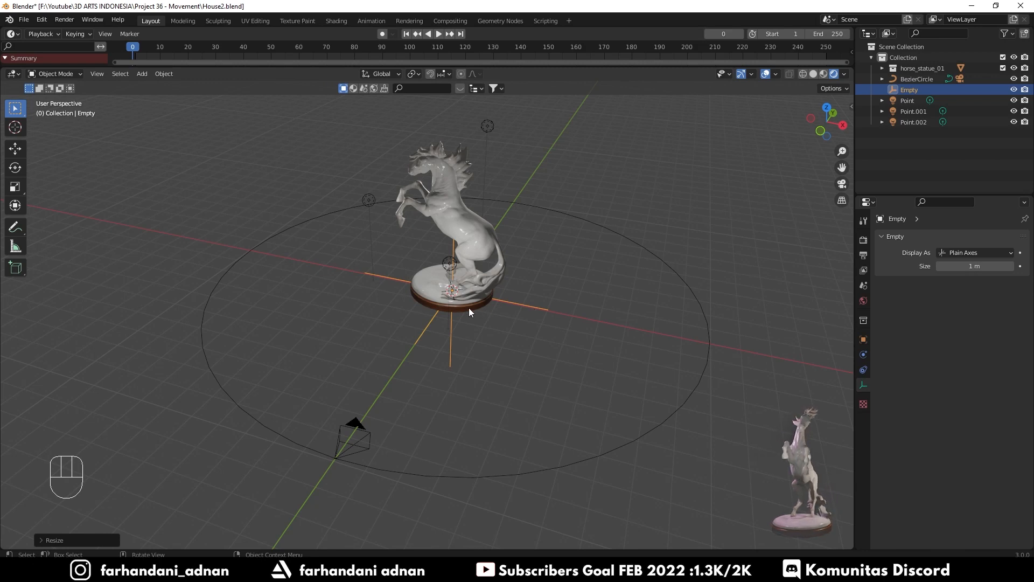
key("g")
right_click(543, 283)
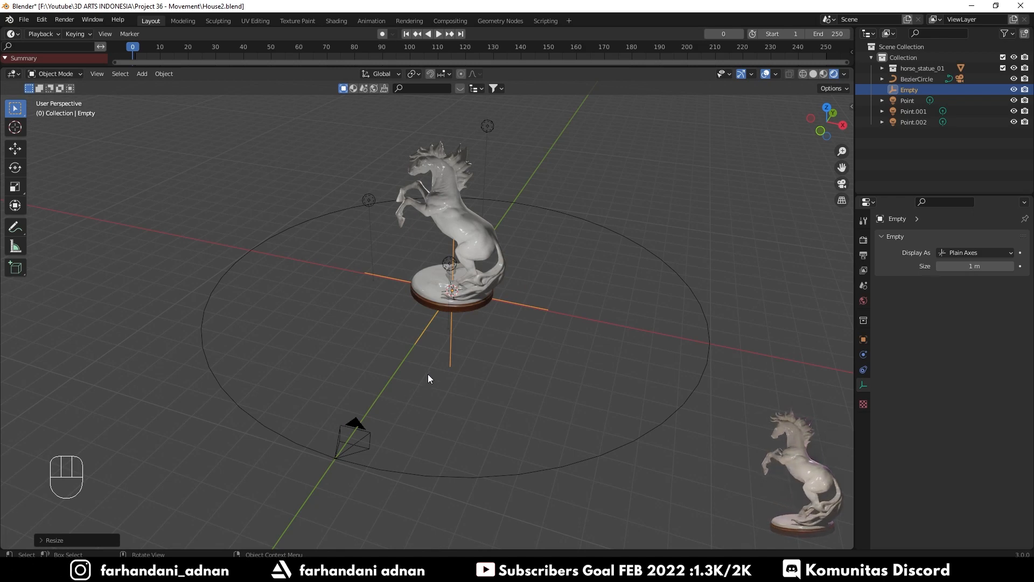
left_click(519, 355)
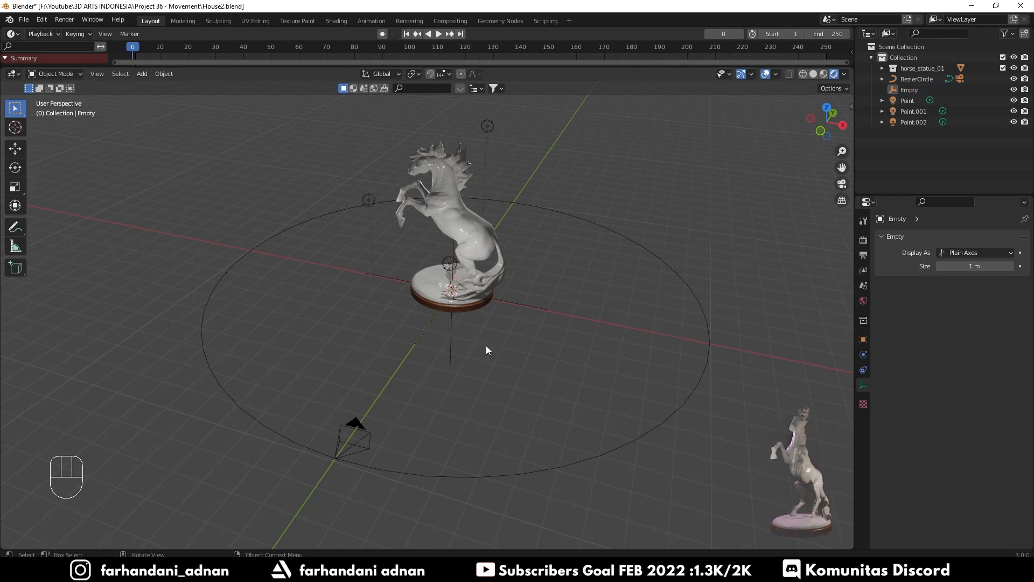
Step: Add a Track To constraint to the camera with the empty as its target
left_click(363, 429)
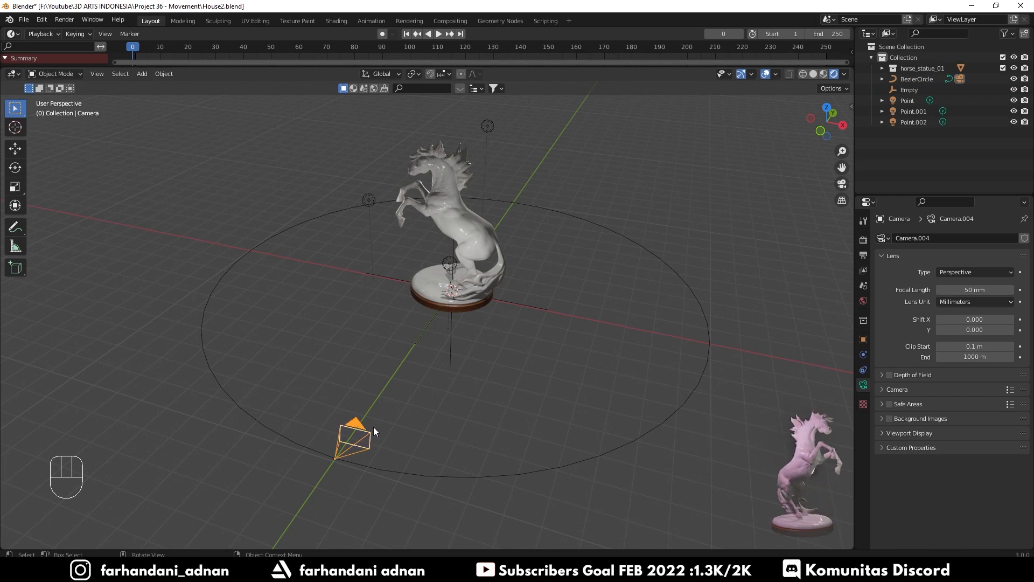
left_click(864, 369)
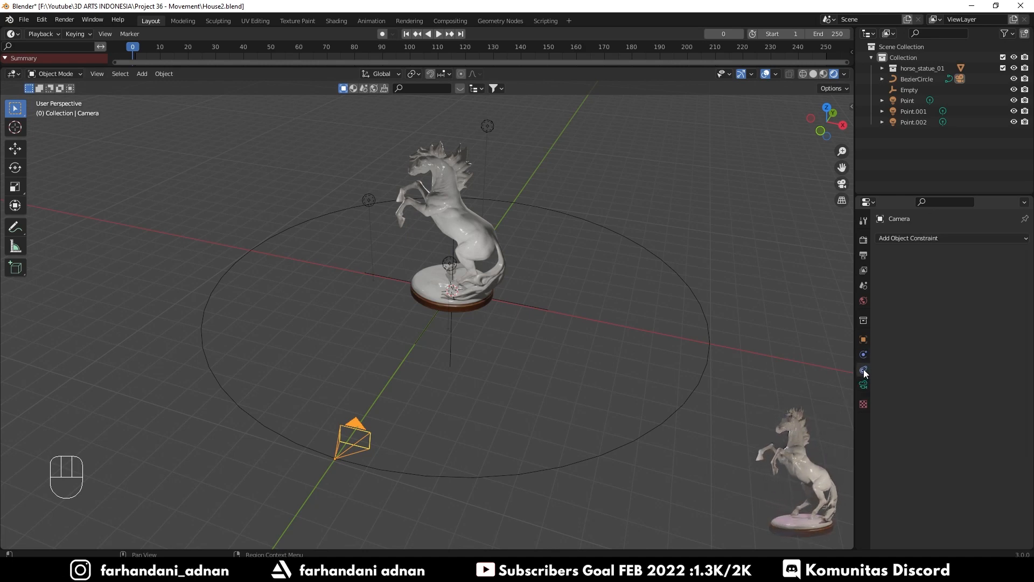
left_click(913, 240)
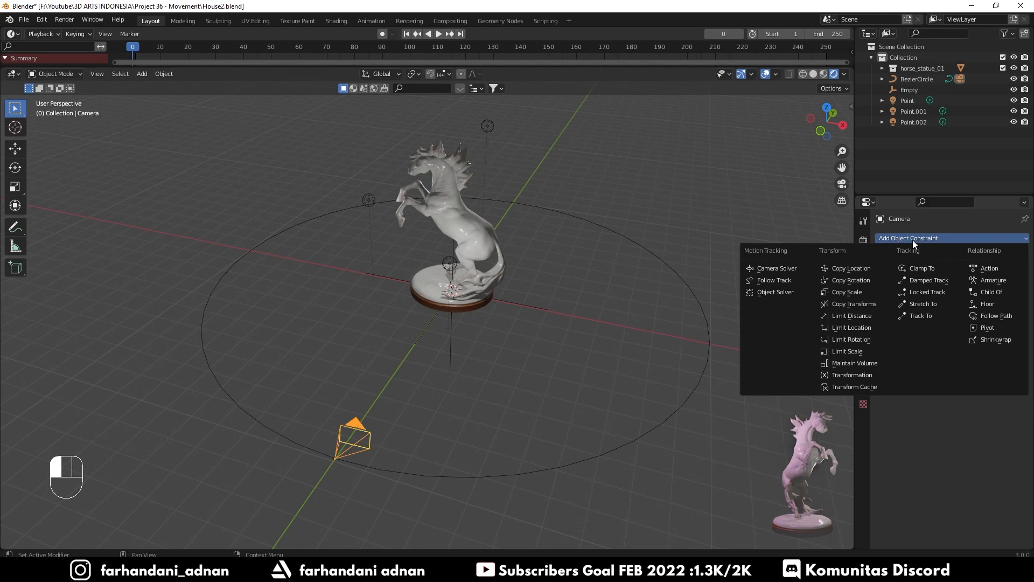
left_click(910, 318)
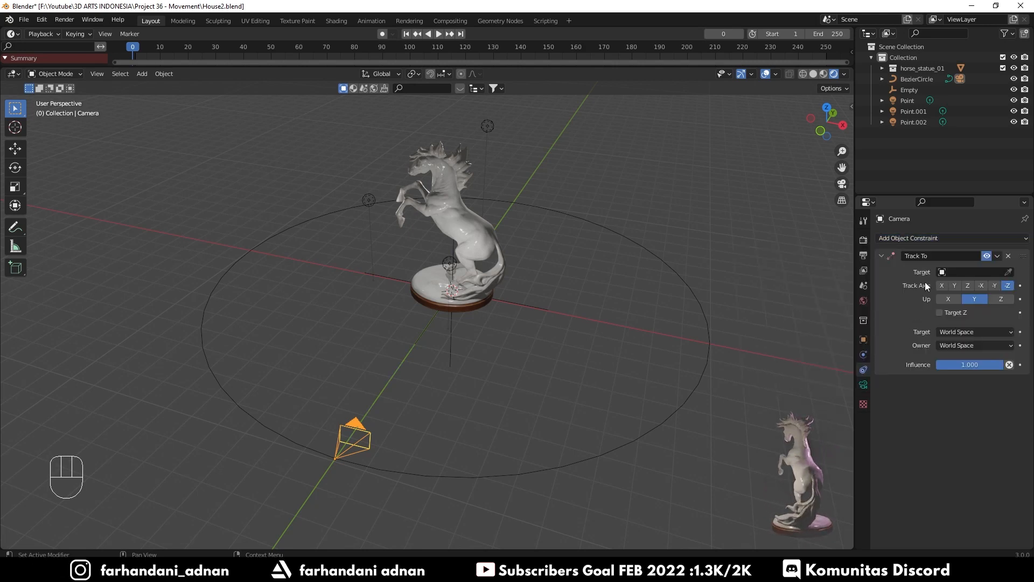
left_click(1008, 272)
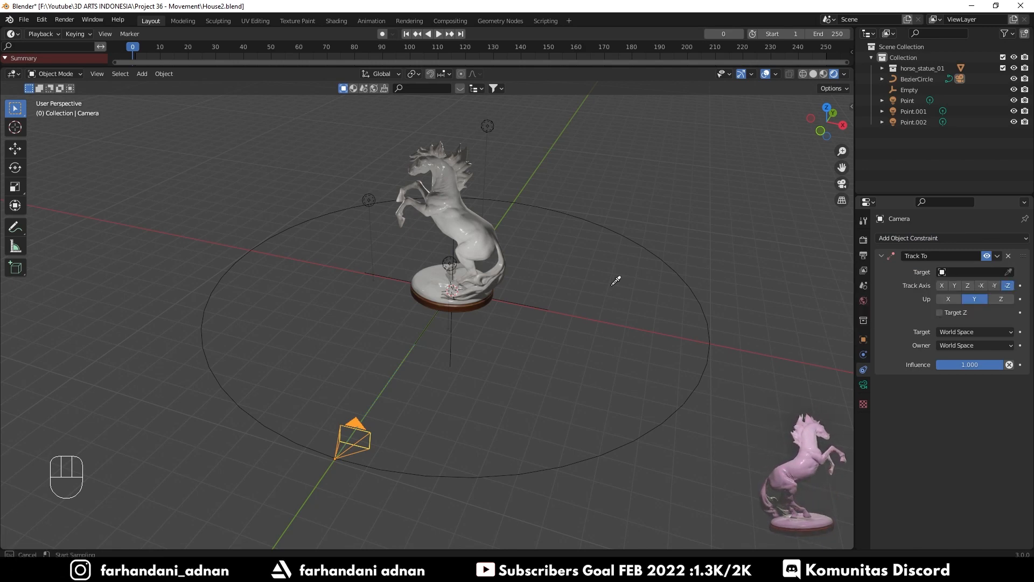
left_click(531, 305)
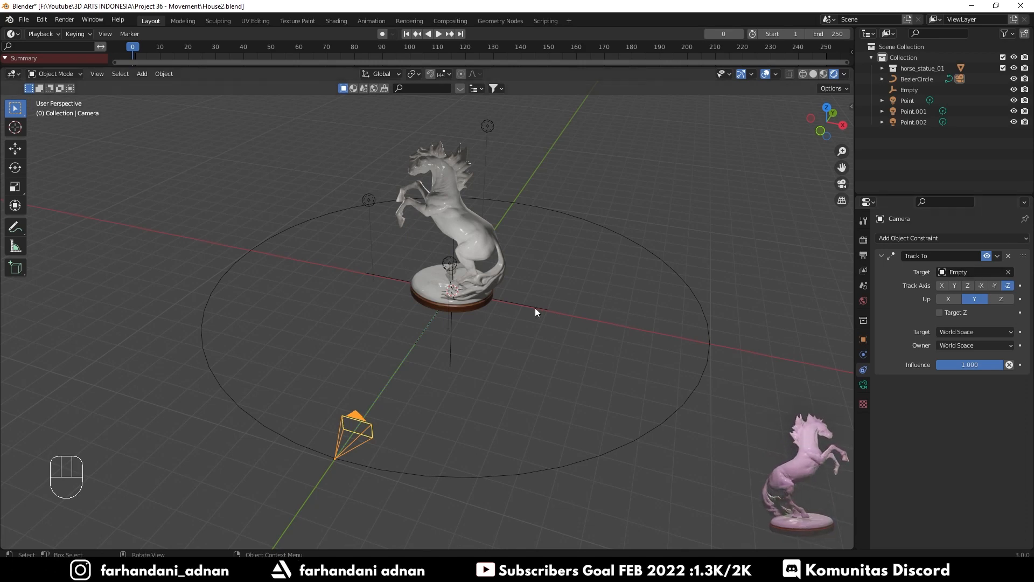
Step: Raise the empty along the Z axis to about the middle of the horse's body
left_click(555, 307)
key("g")
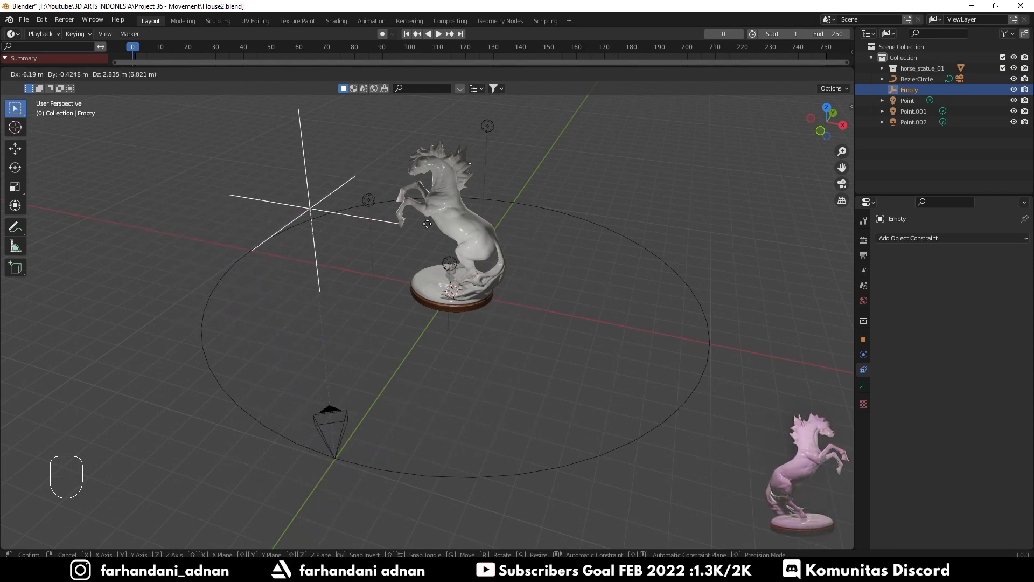
right_click(593, 291)
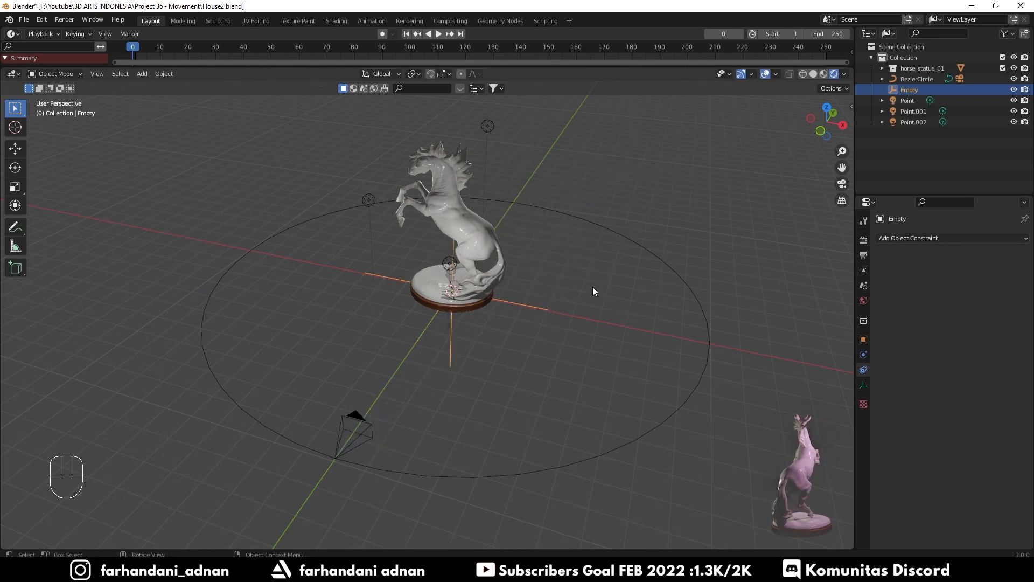
key("g")
key("z")
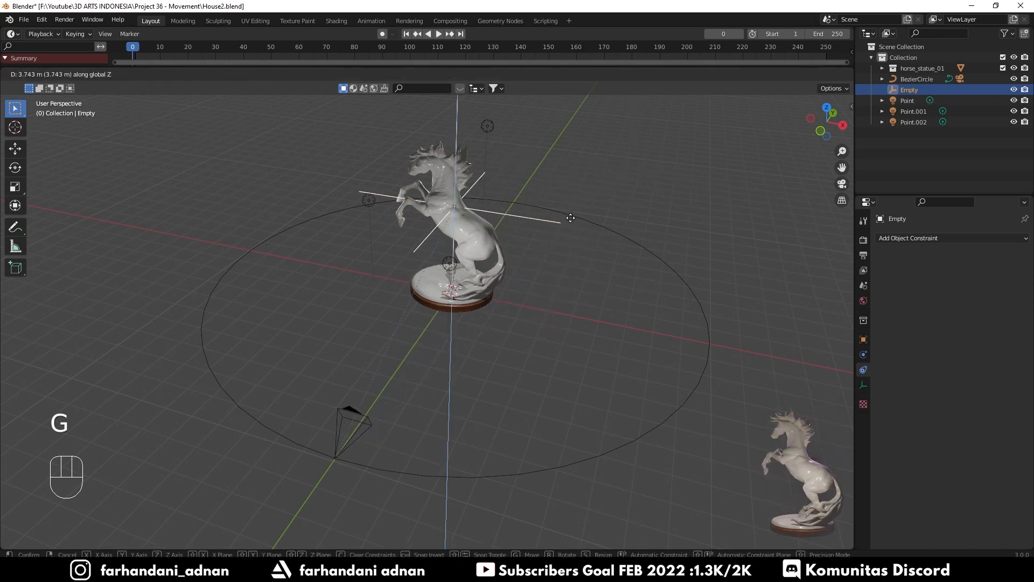
left_click(570, 232)
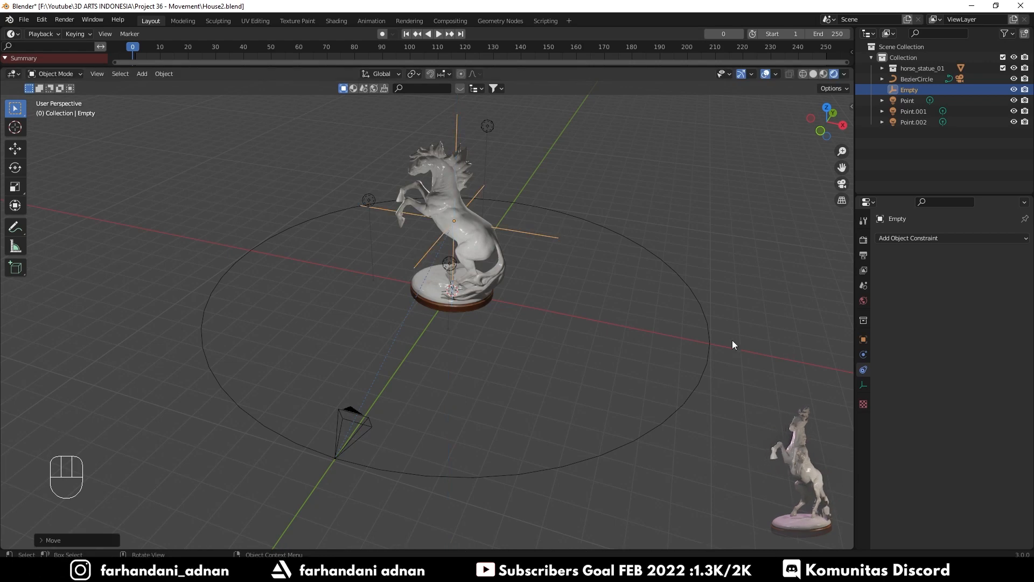
Step: Select the camera on the Bezier circle and look through it to check how the horse statue is framed
middle_click_drag(604, 369, 573, 367)
left_click(419, 362)
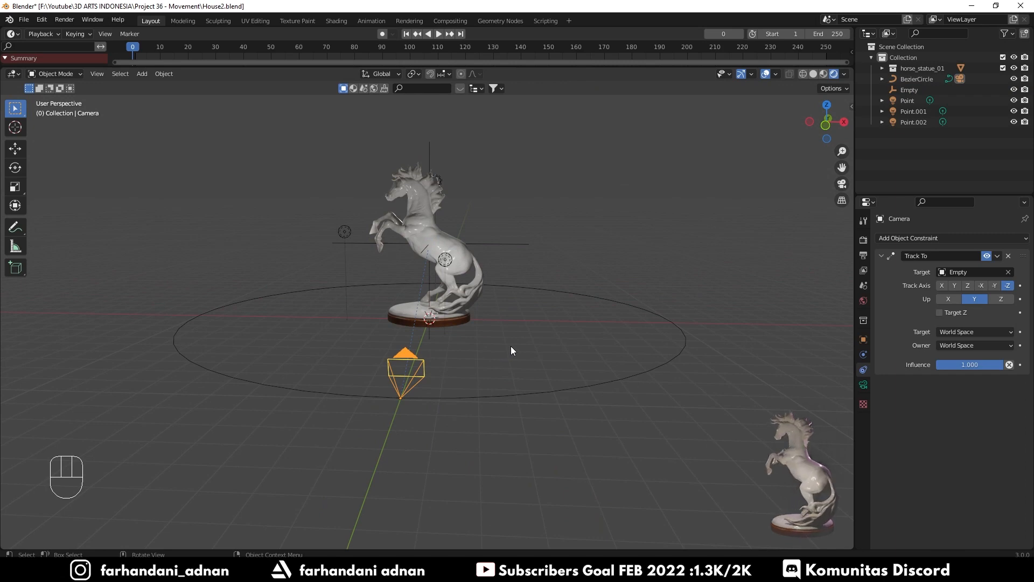
key("KP_0")
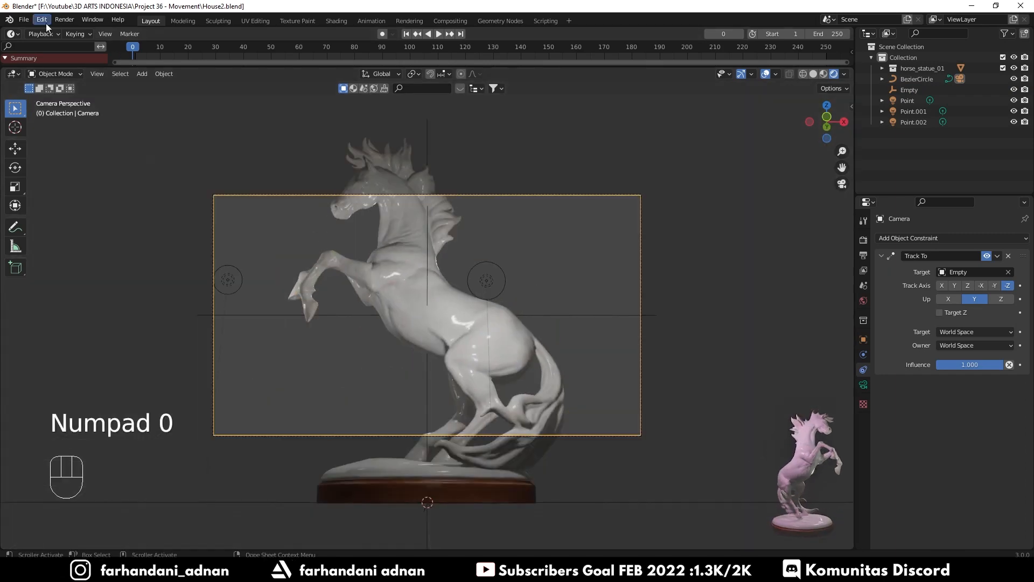
middle_click_drag(372, 167, 393, 186)
left_click(96, 73)
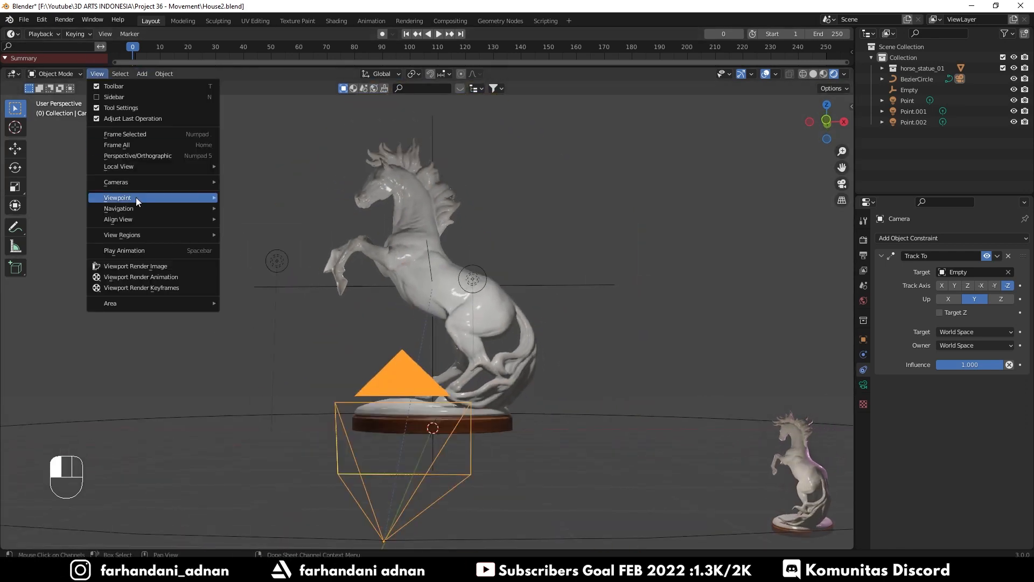
mouse_move(136, 197)
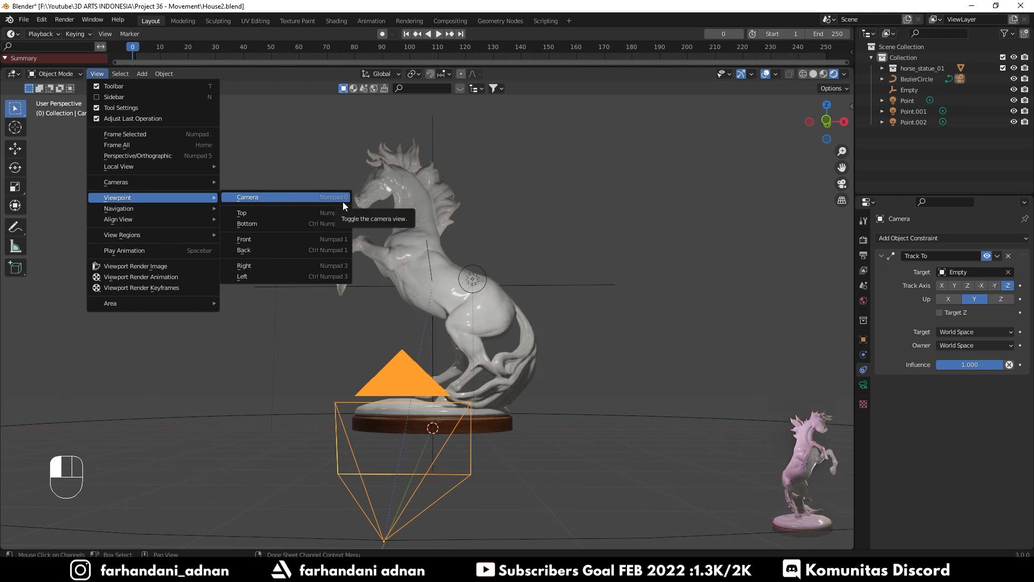
key("KP_0")
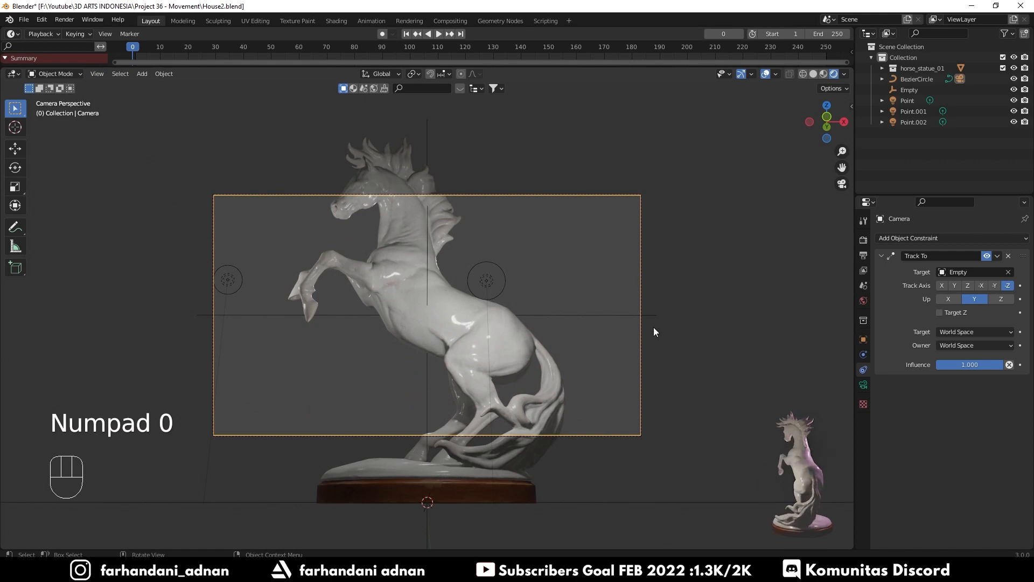
Step: Scale the Bezier circle up uniformly by about 1.71 until the whole statue fits in the camera frame
left_click(584, 500)
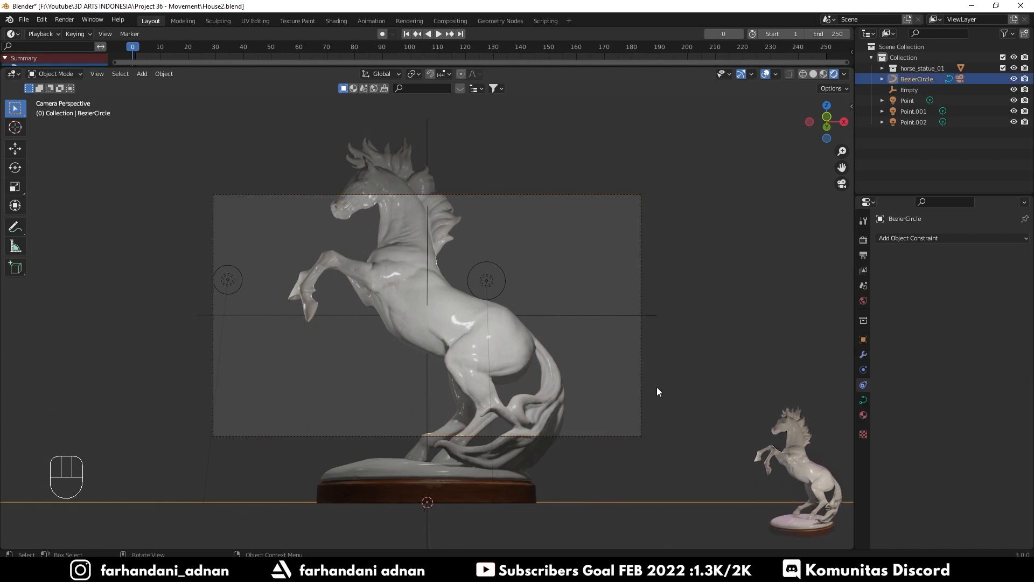
key("s")
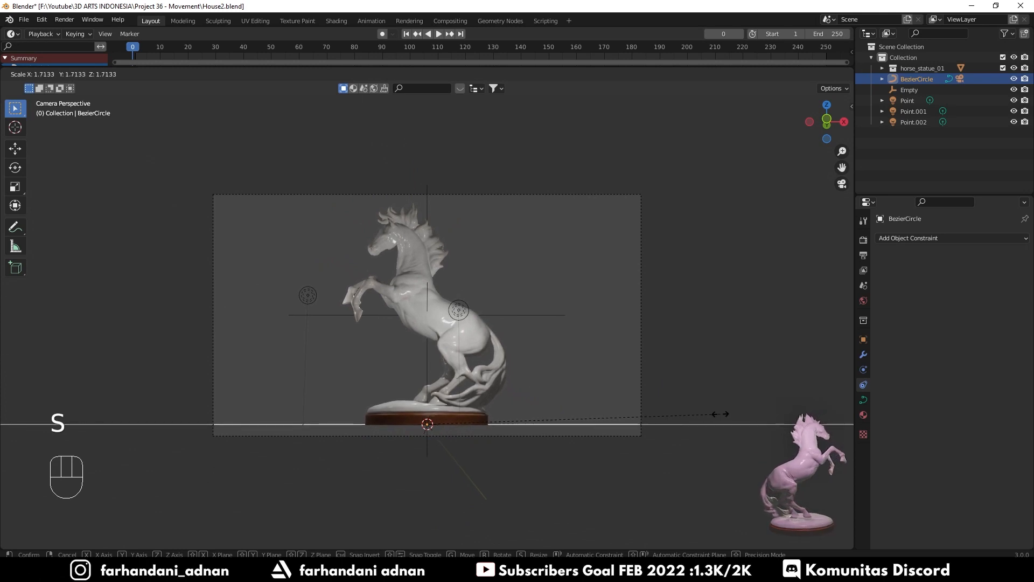
left_click(720, 414)
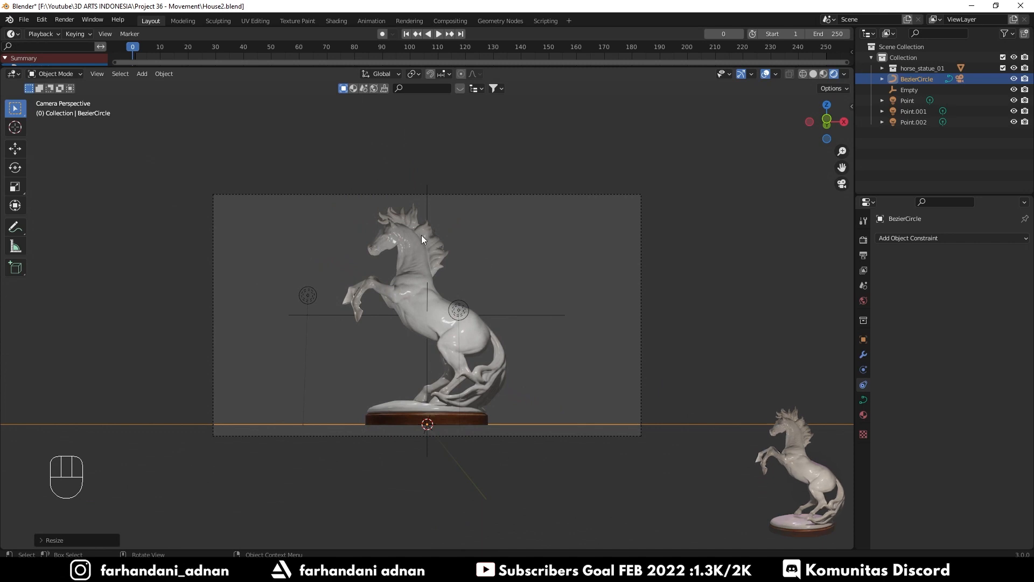
Step: Raise the Bezier circle along the Z axis to about the middle of the horse's body and check the camera view
scroll(544, 296, "up", 4)
middle_click_drag(544, 296, 578, 306)
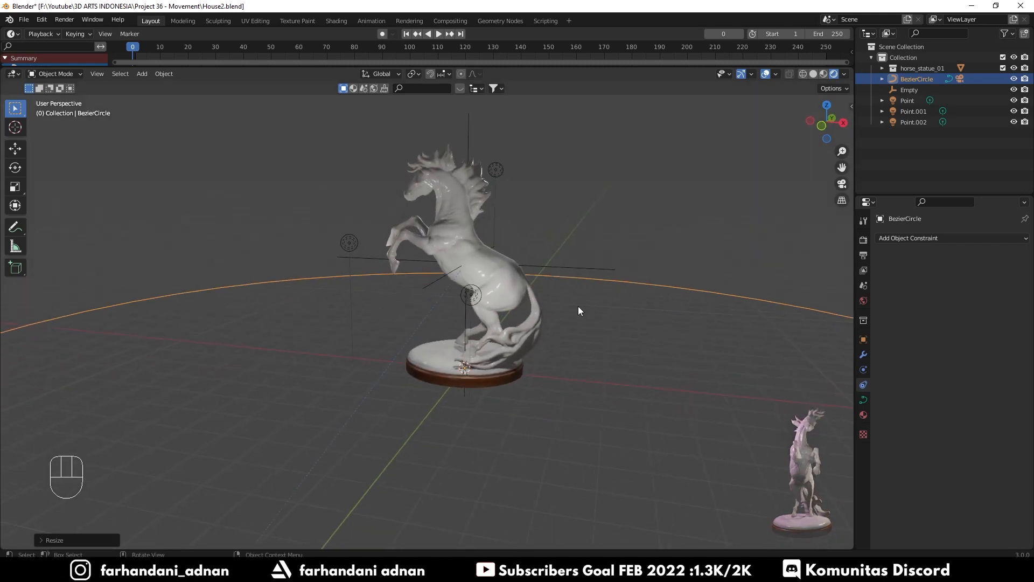
scroll(528, 348, "down", 5)
key("g")
key("z")
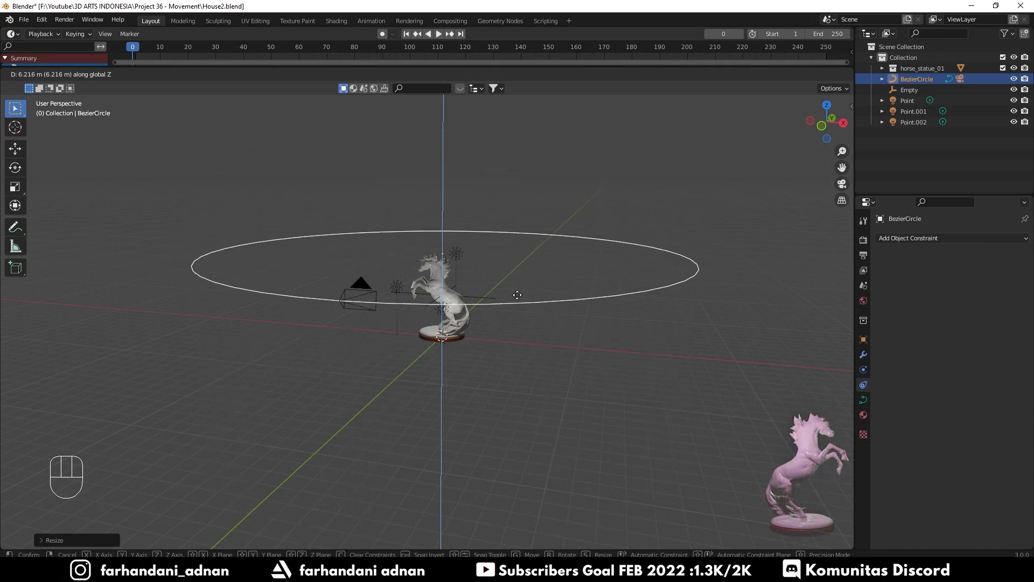
left_click(534, 331)
key("KP_0")
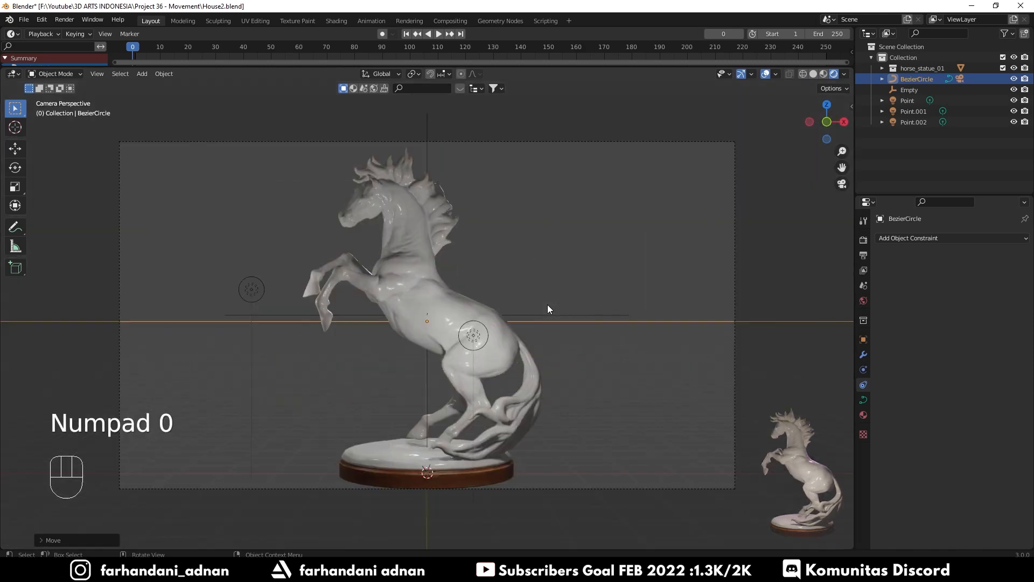
Step: Try raising the horse statue slightly along the Z axis to center it better in the camera view
middle_click_drag(521, 302, 481, 331)
scroll(481, 331, "down", 5)
left_click(474, 338)
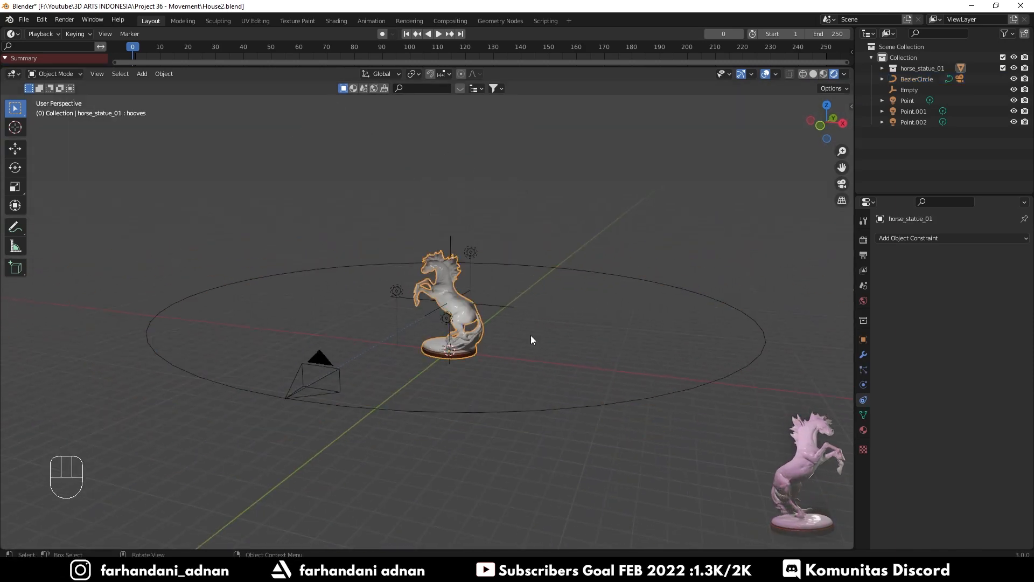
key("g")
key("z")
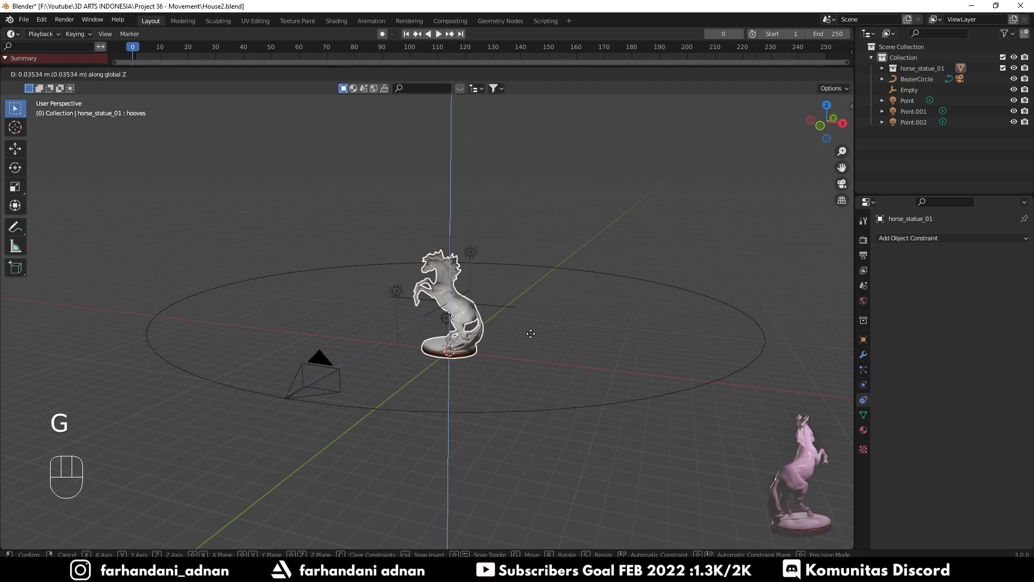
left_click(531, 332)
key("KP_0")
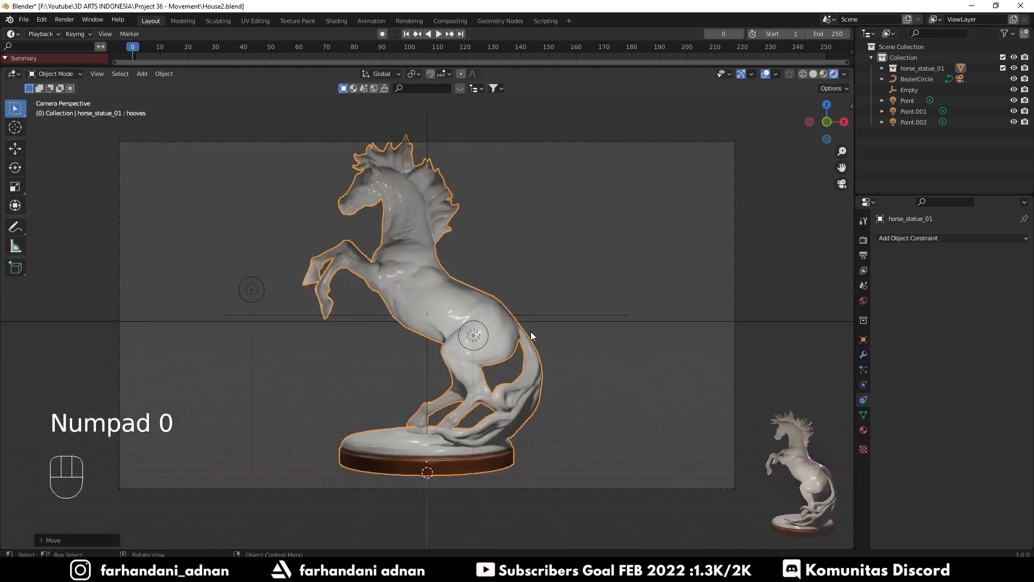
Step: Abandon the trial rescaling and undo the statue's upward move
left_click(646, 322)
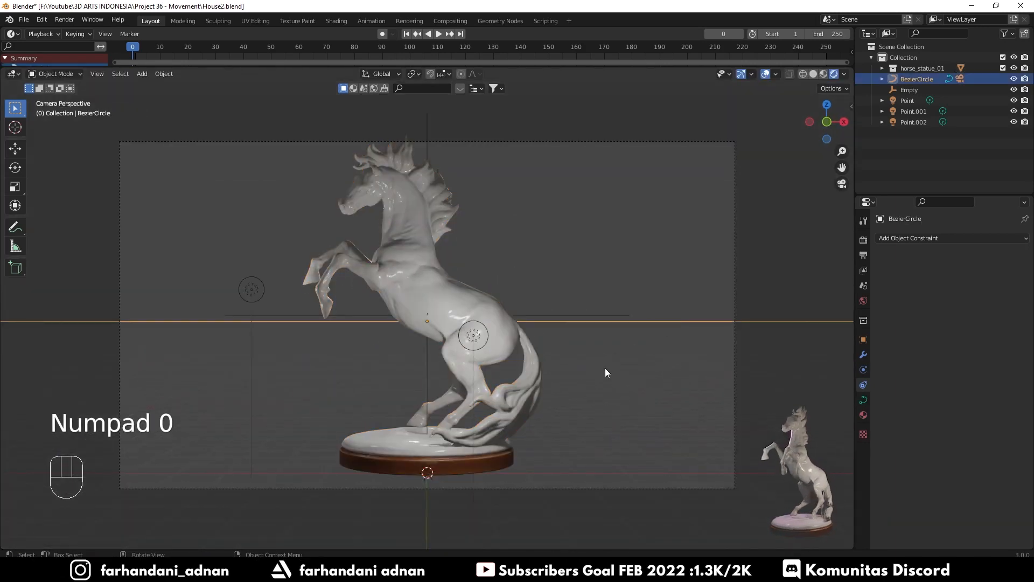
key("s")
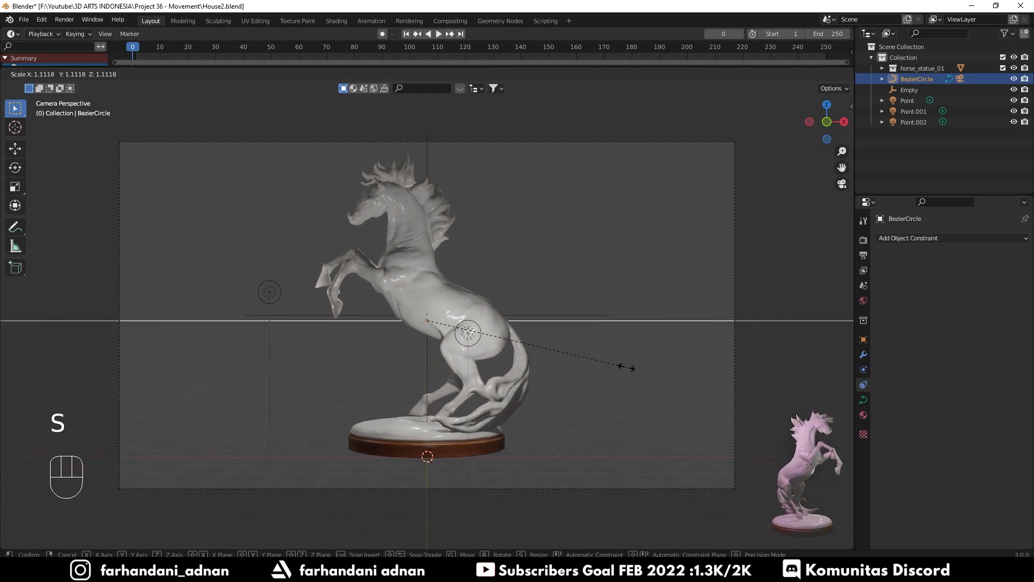
right_click(626, 367)
key("ctrl+z")
key("ctrl+z")
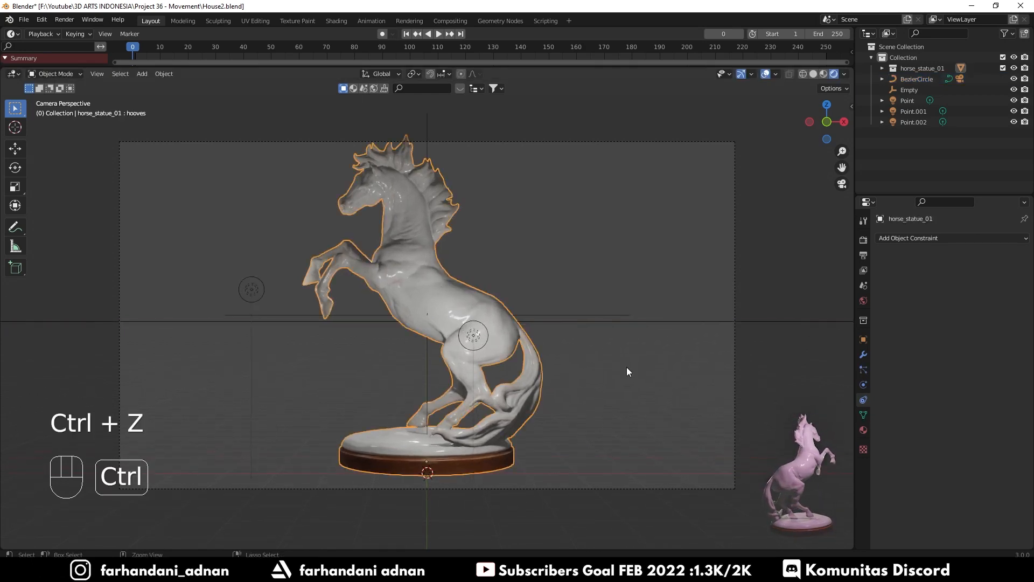
key("s")
right_click(701, 350)
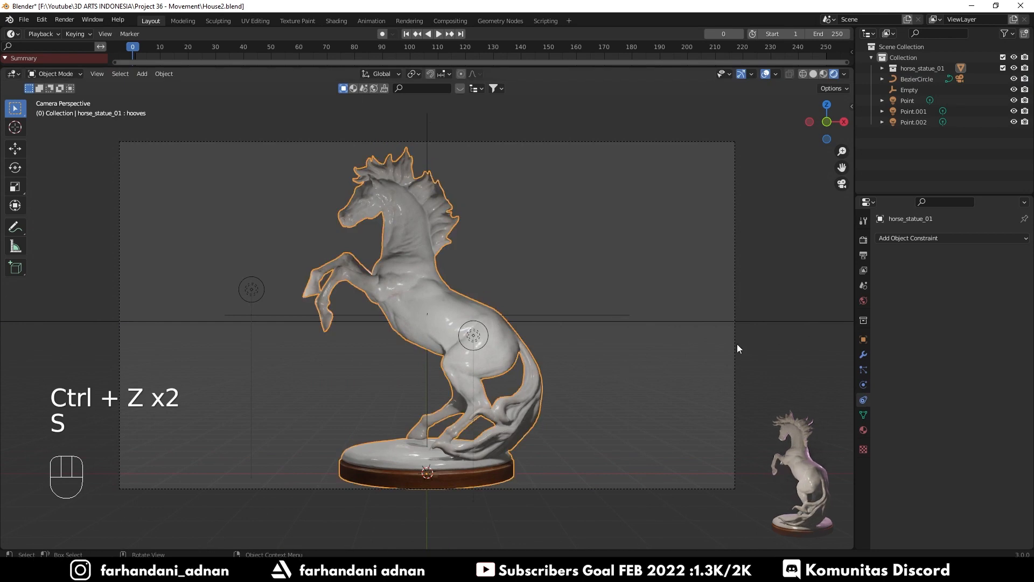
Step: Scale the Bezier circle up slightly to leave more room around the statue, and check the camera view
left_click(735, 340)
left_click(657, 325)
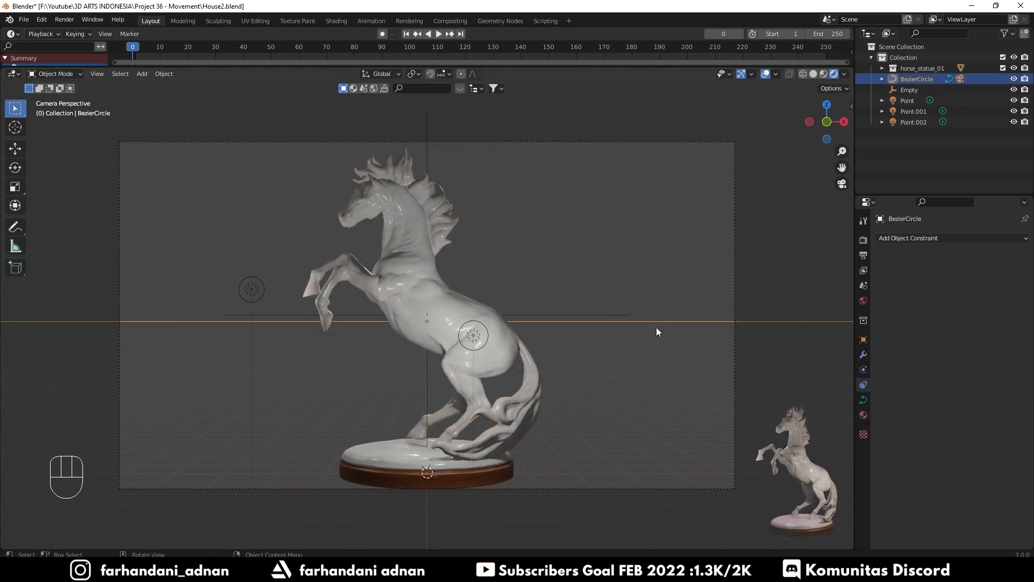
key("s")
left_click(625, 369)
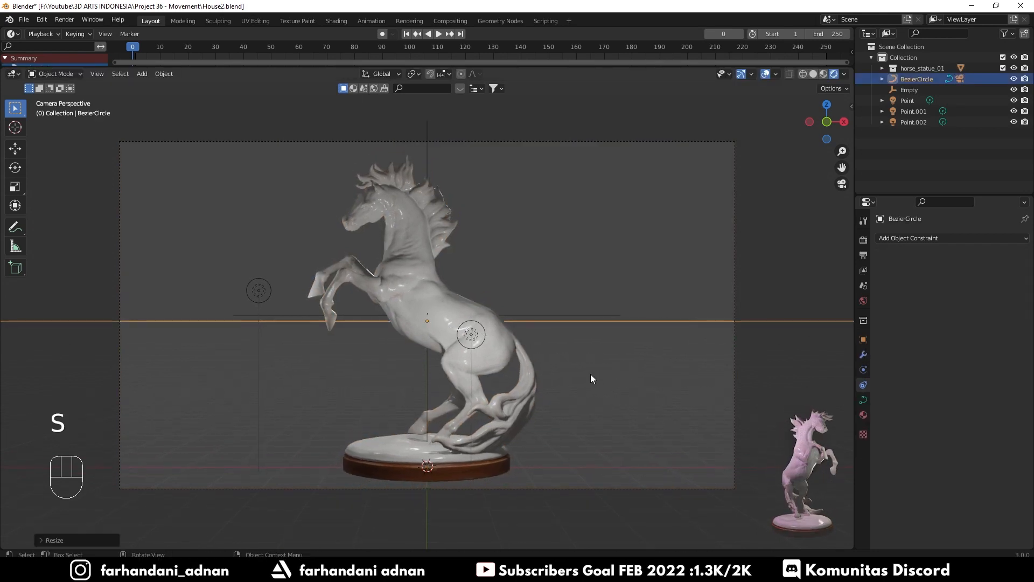
middle_click_drag(591, 373, 588, 380)
key("KP_0")
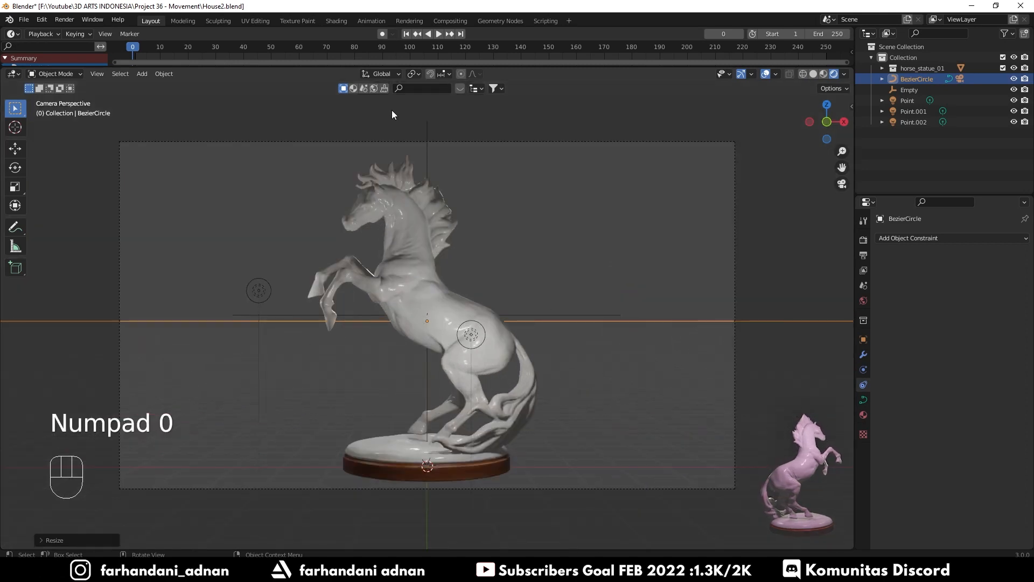
Step: Scrub the start of the animation through the camera, enlarge the timeline area and deselect everything in the wider scene view
mouse_move(134, 49)
left_mouse_down()
mouse_move(483, 65)
mouse_move(797, 51)
mouse_move(119, 62)
left_mouse_up()
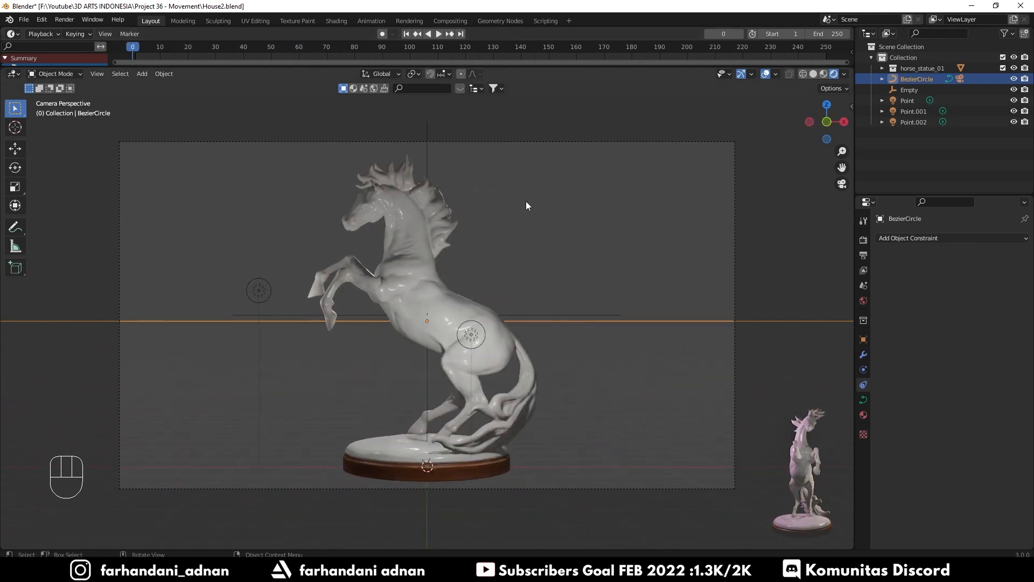
left_click_drag(569, 66, 569, 102)
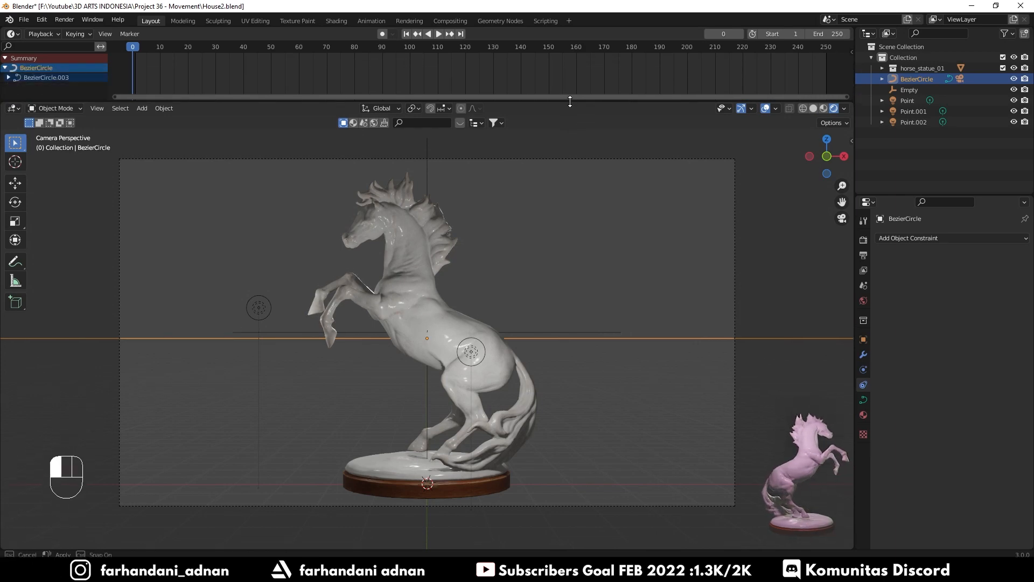
middle_click_drag(541, 292, 523, 316)
scroll(522, 316, "down", 4)
left_click(633, 361)
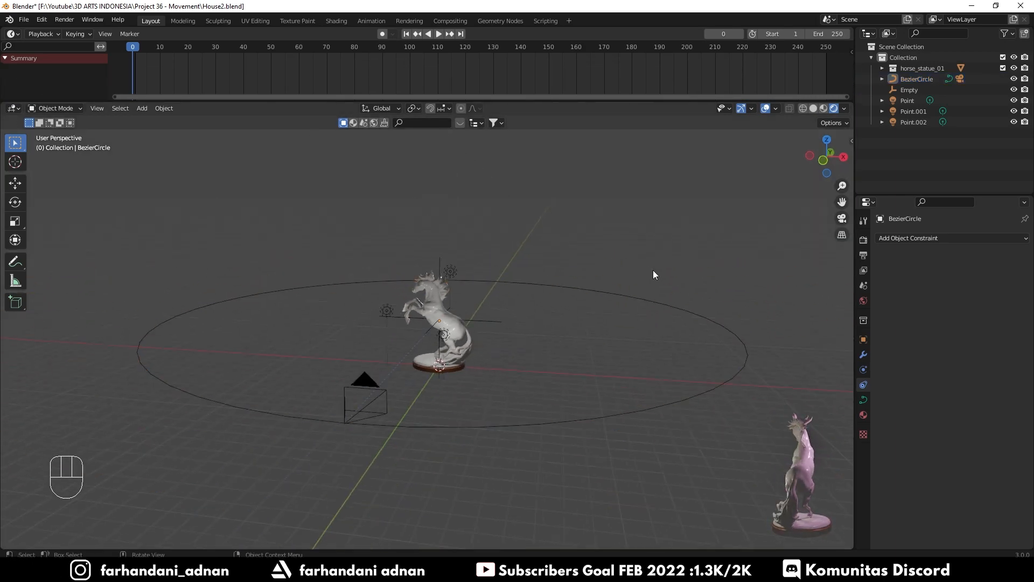
Step: Set the Bezier circle's Path Animation length to 250 frames
scroll(620, 320, "up", 2)
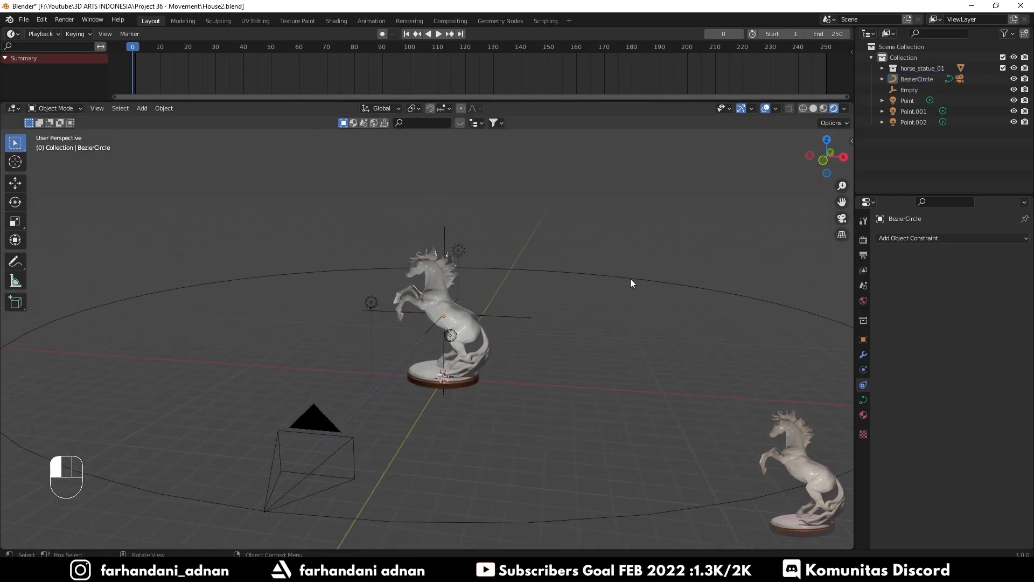
left_click(631, 280)
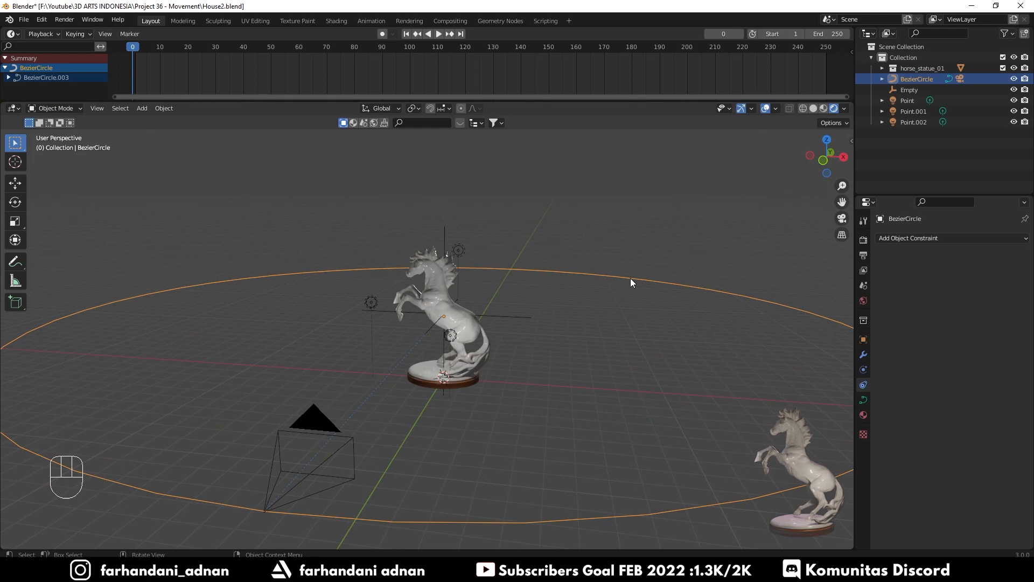
left_click(865, 402)
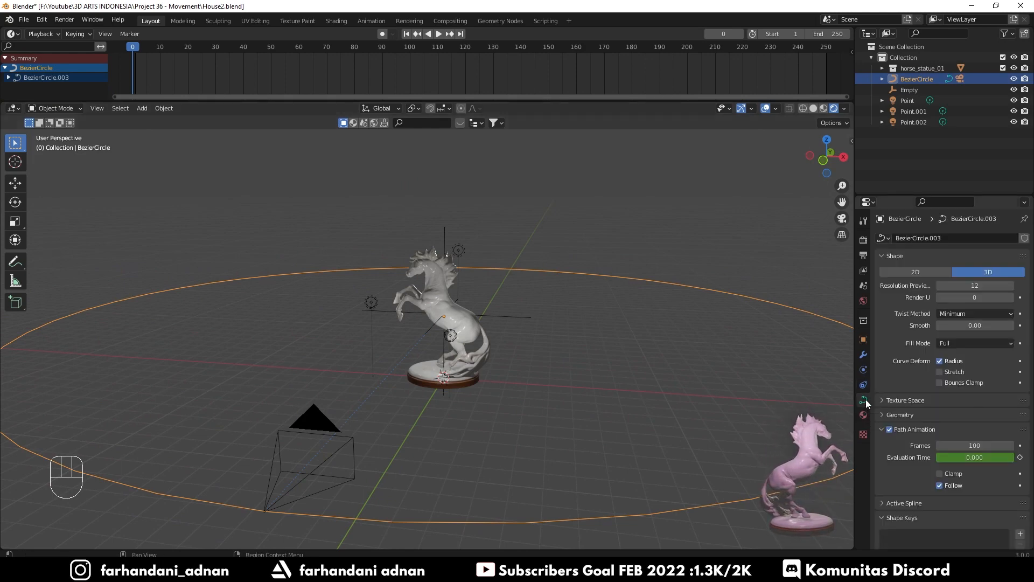
left_click(910, 430)
left_click(911, 431)
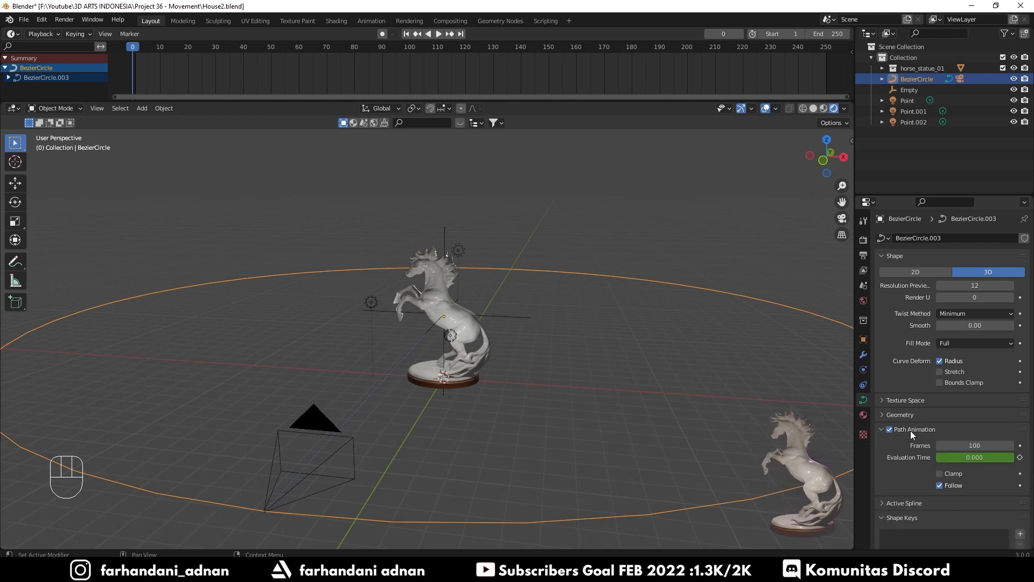
scroll(911, 431, "down", 2)
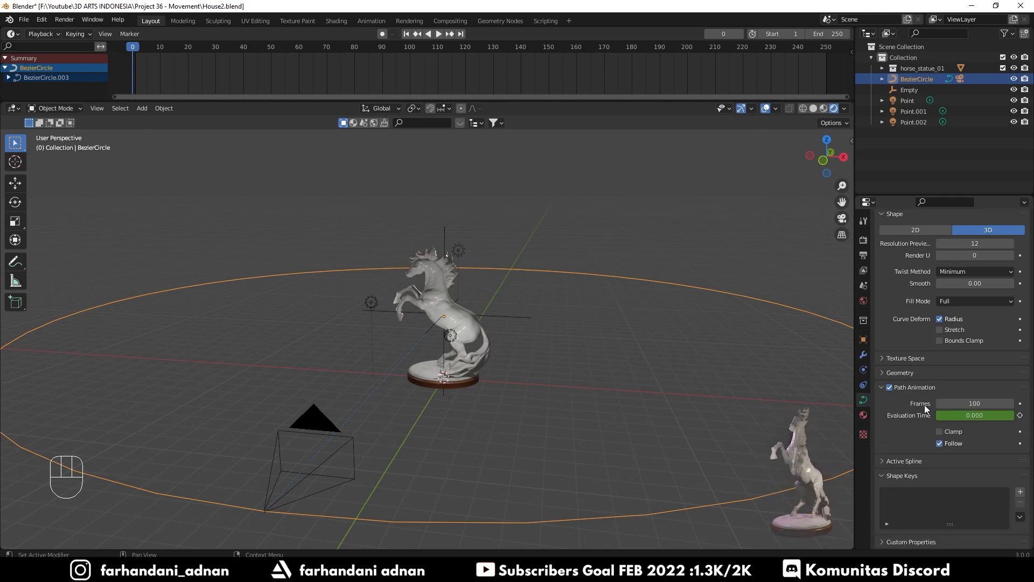
left_click(968, 404)
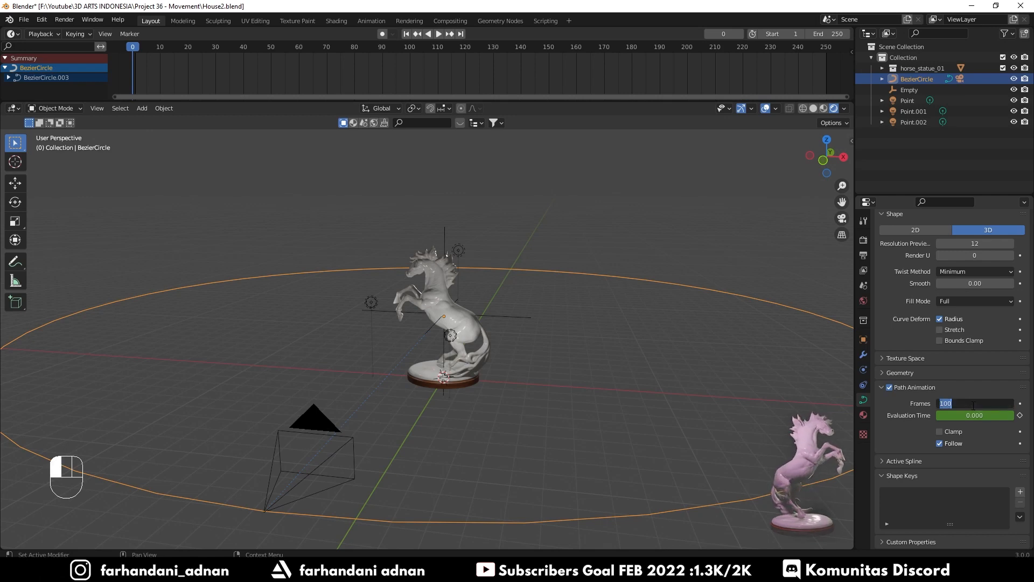
type("250")
key("Return")
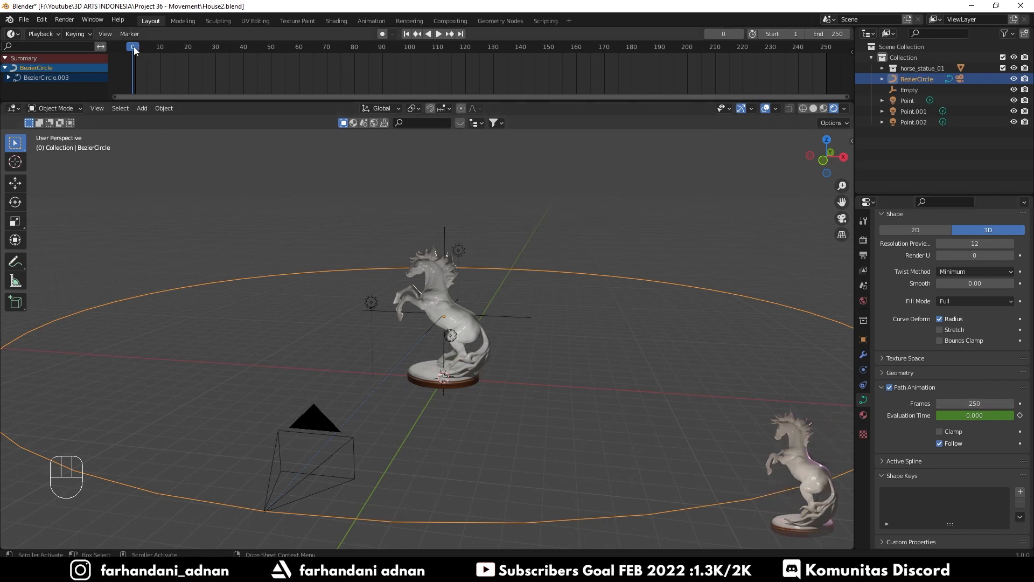
Step: Preview the camera's orbit around the statue along the timeline and collapse the circle's Path Animation settings
left_click_drag(134, 46, 555, 57)
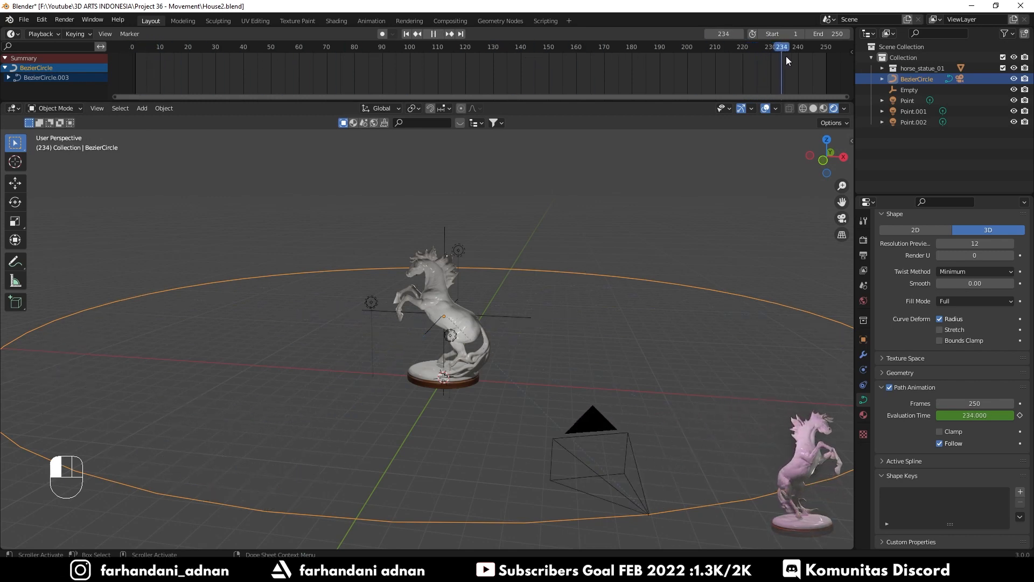
key("space")
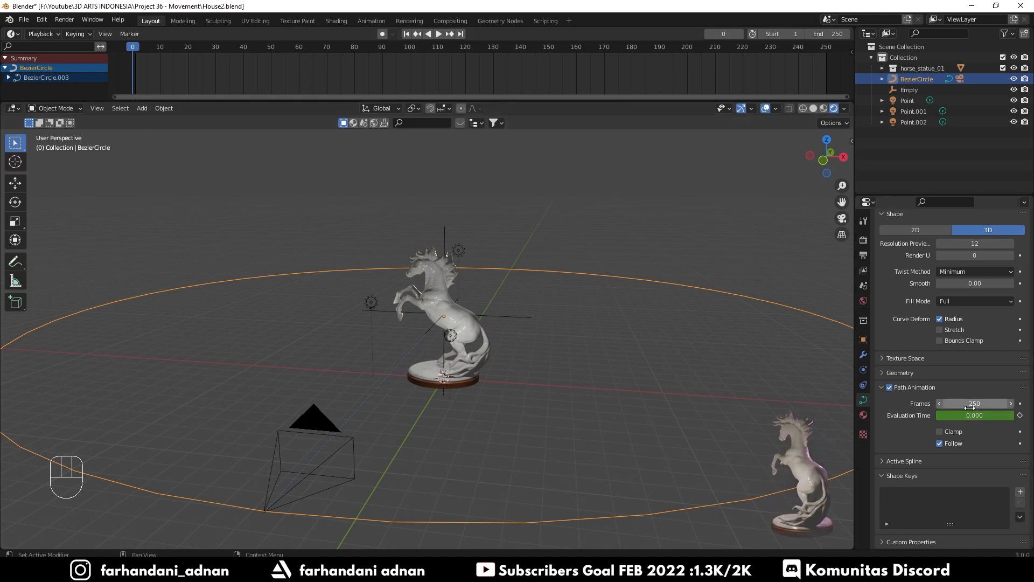
left_click(919, 386)
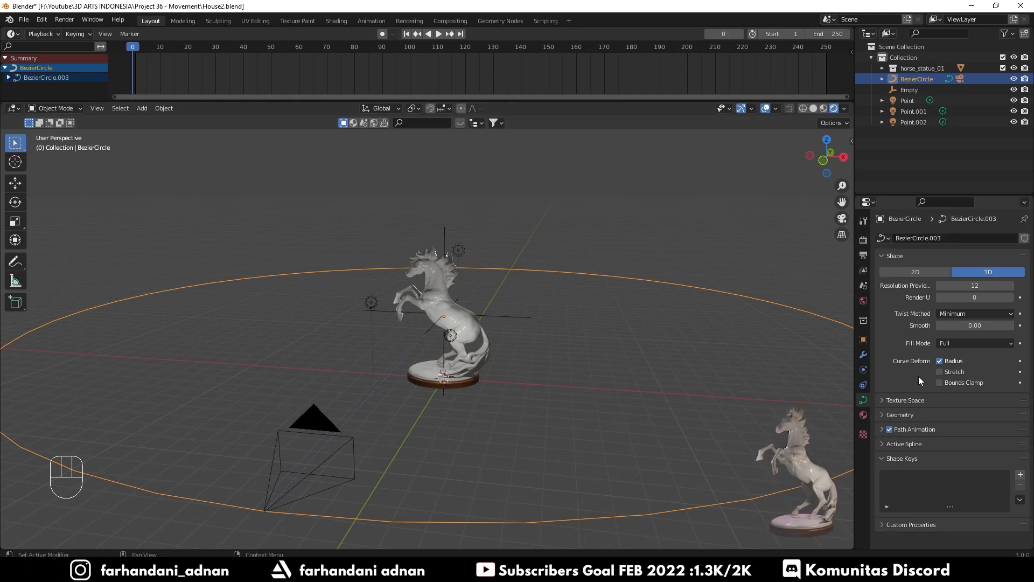
middle_click_drag(492, 334, 520, 324)
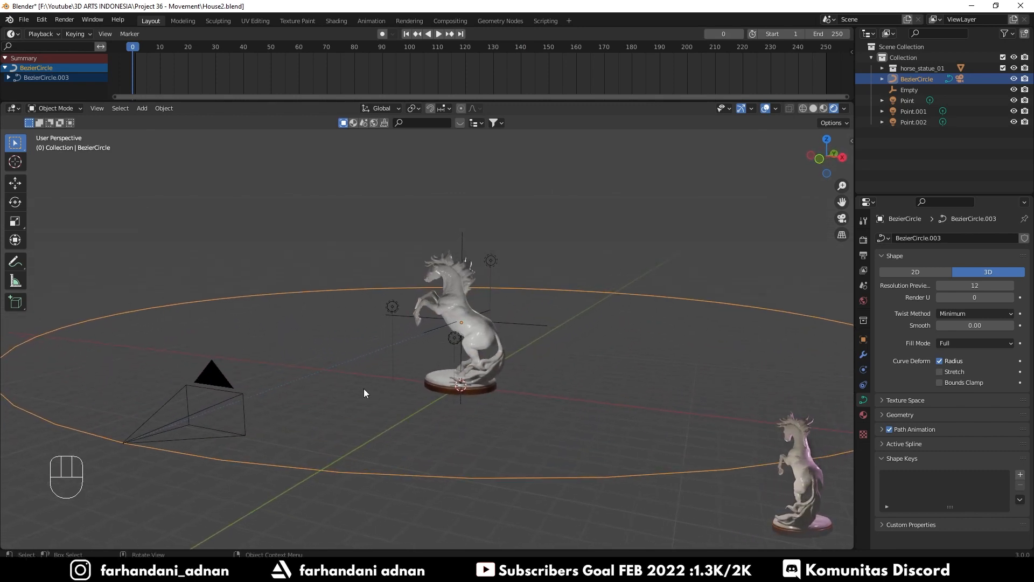
Step: Try Cycles as the render engine and switch back to Eevee
left_click(864, 241)
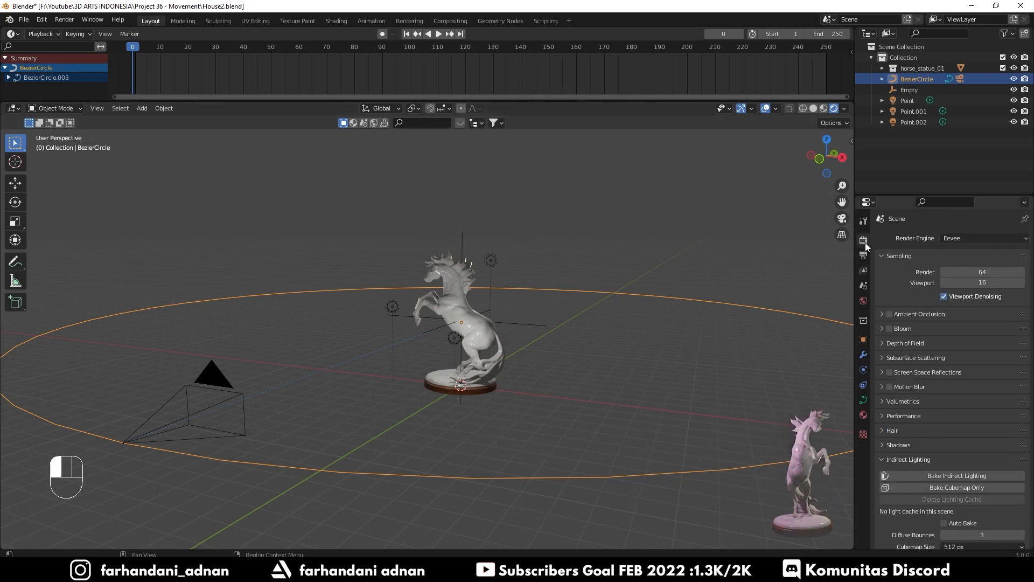
left_click(997, 239)
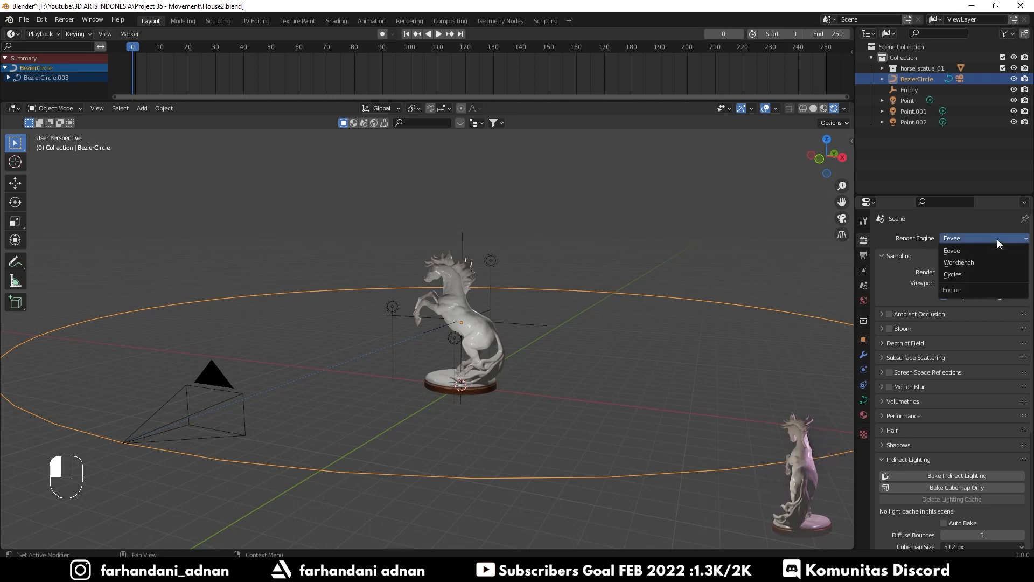
left_click(950, 273)
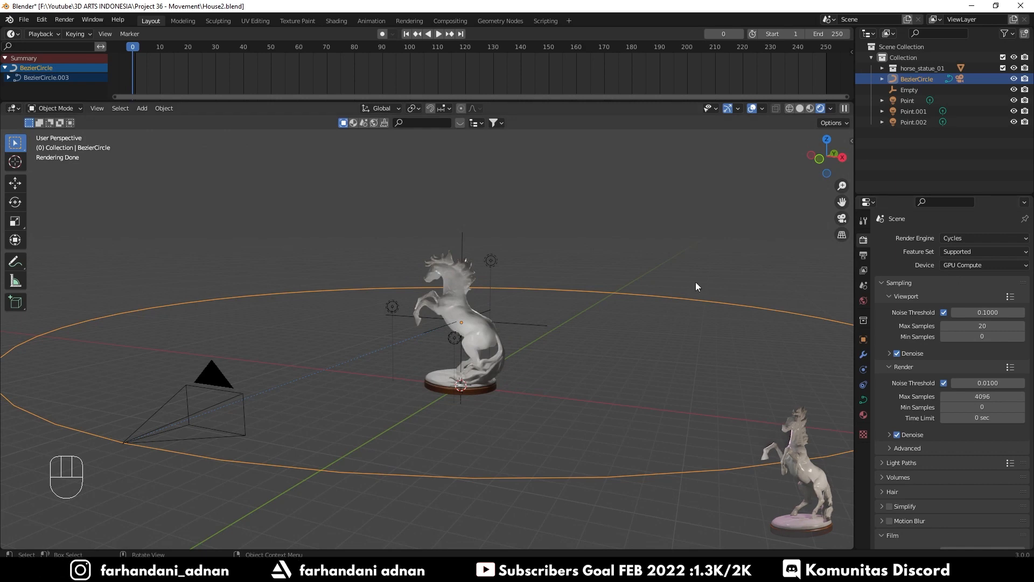
left_click(972, 241)
left_click(962, 249)
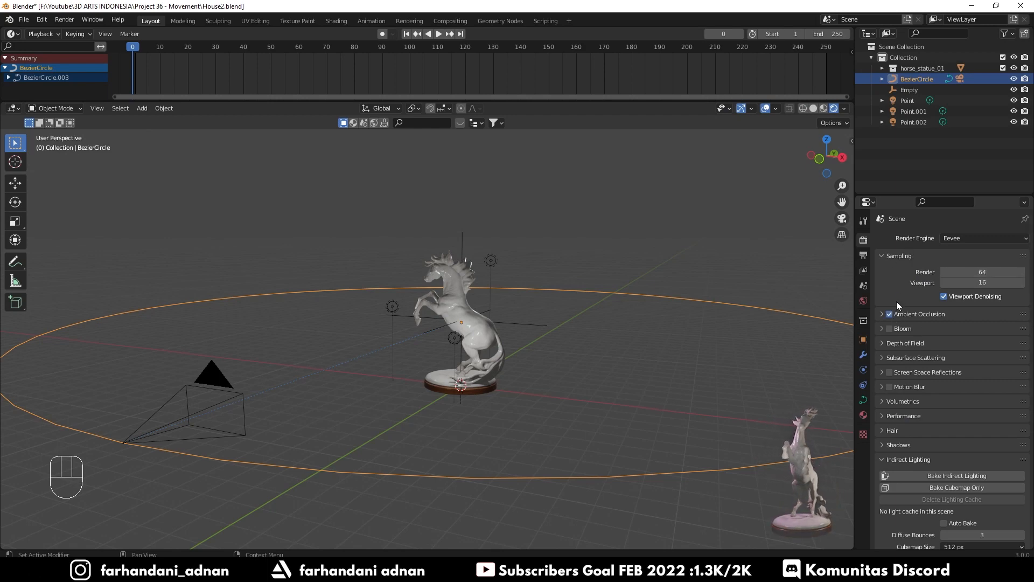
Step: Look through the Eevee render settings with Sampling collapsed, and view the scene's output settings
left_click(893, 254)
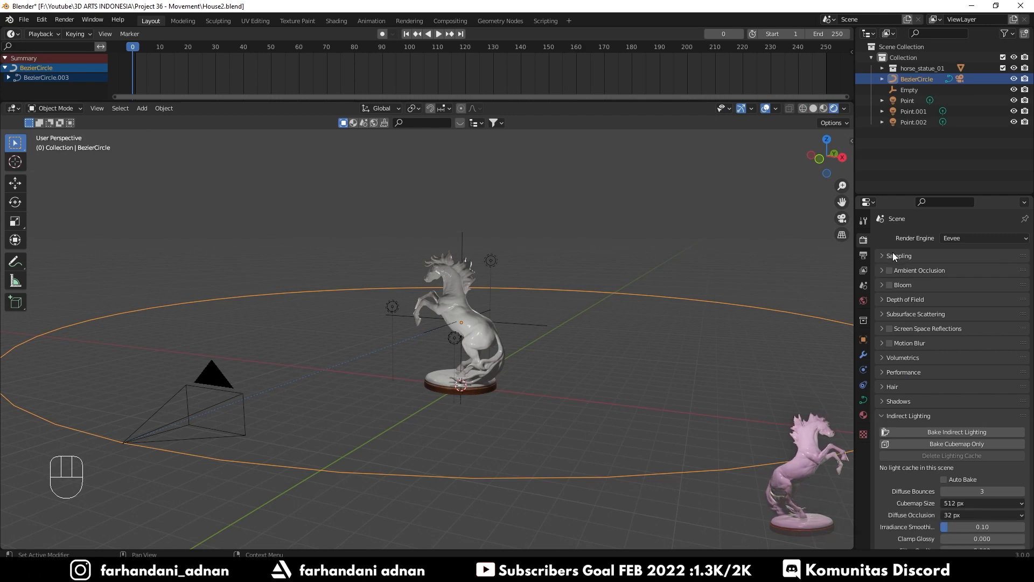
scroll(909, 363, "down", 2)
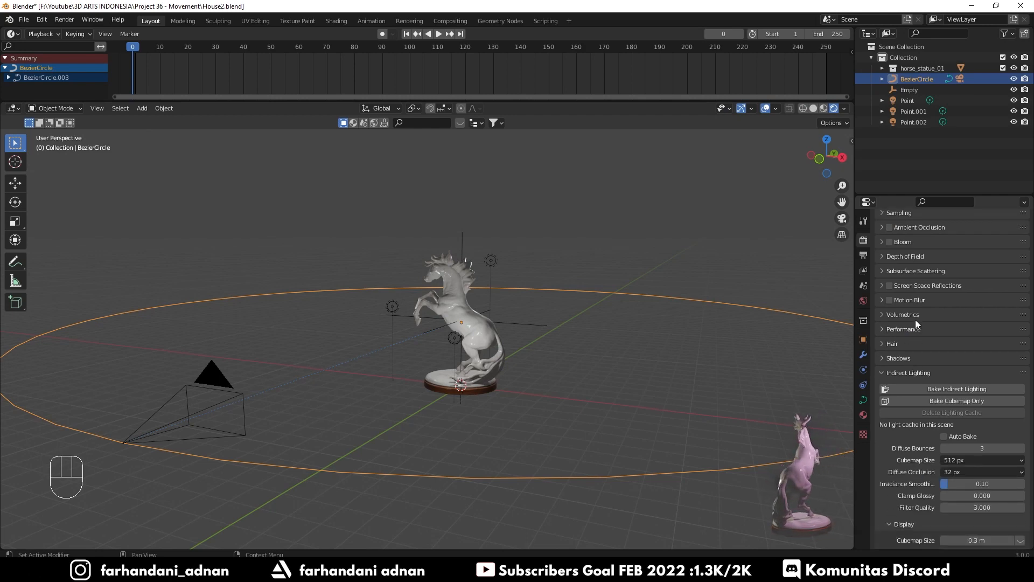
scroll(915, 319, "up", 2)
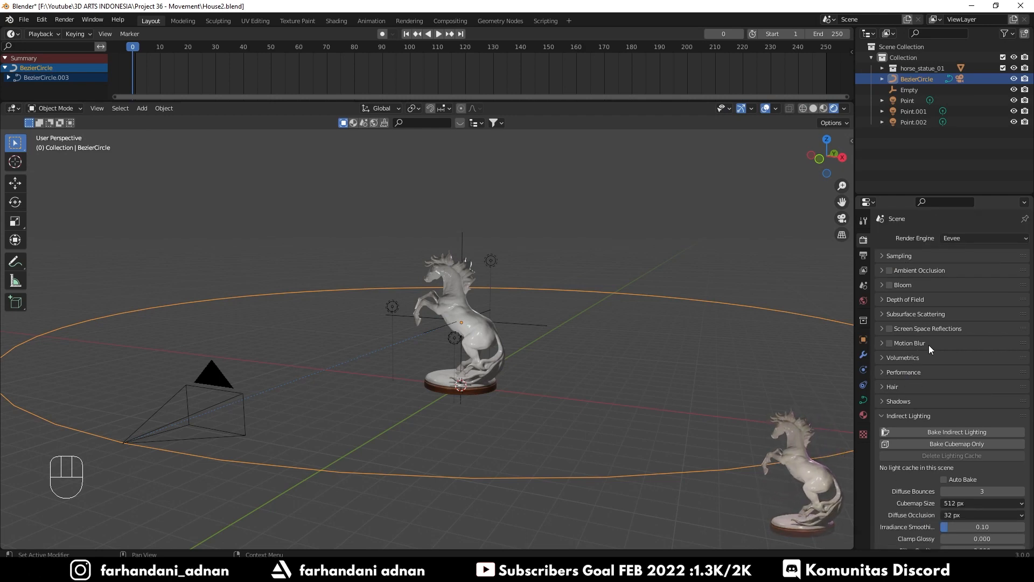
scroll(917, 358, "down", 6)
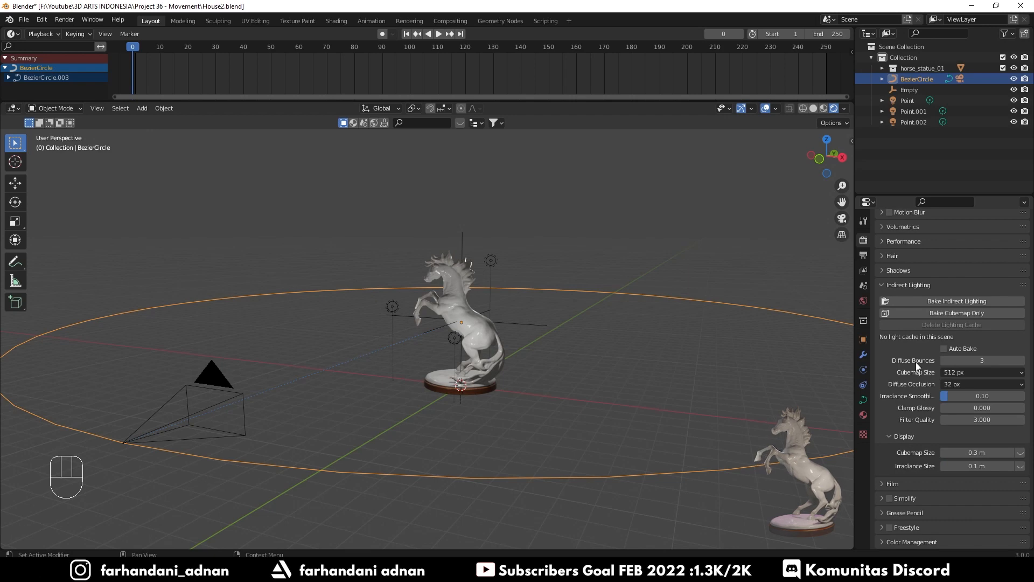
left_click(864, 256)
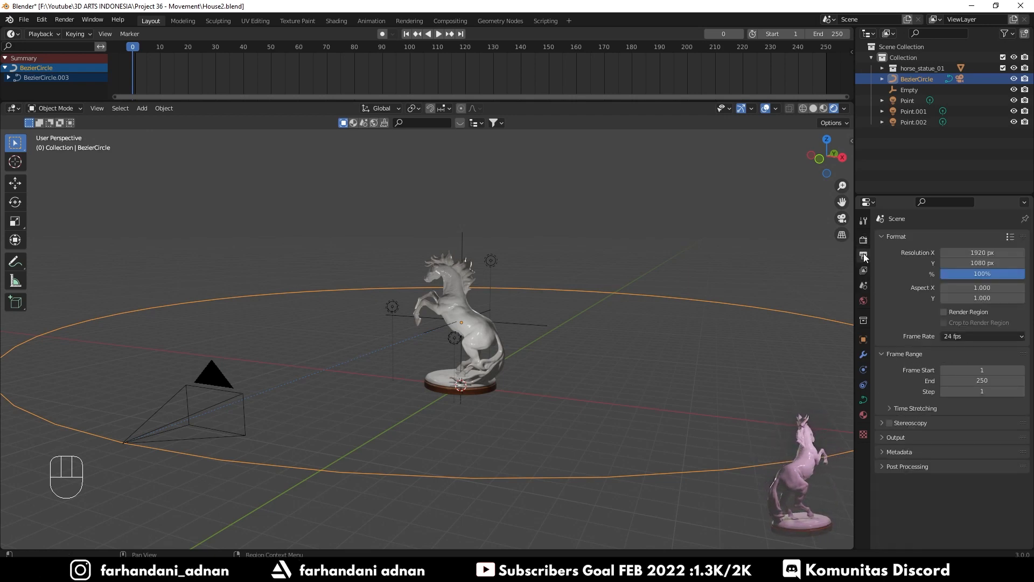
Step: Set the scene's render engine to Cycles
left_click(863, 240)
left_click(952, 238)
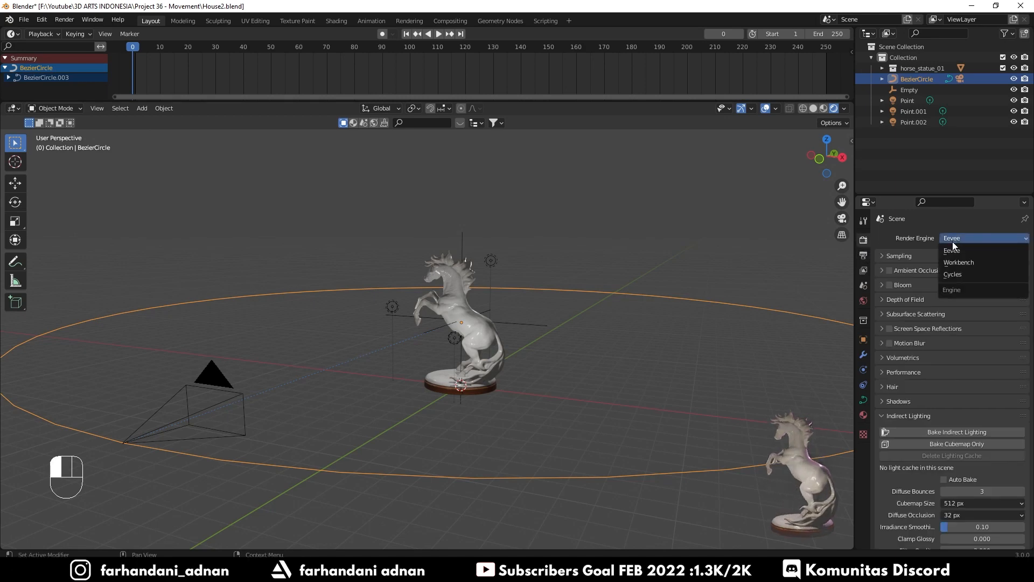
left_click(956, 274)
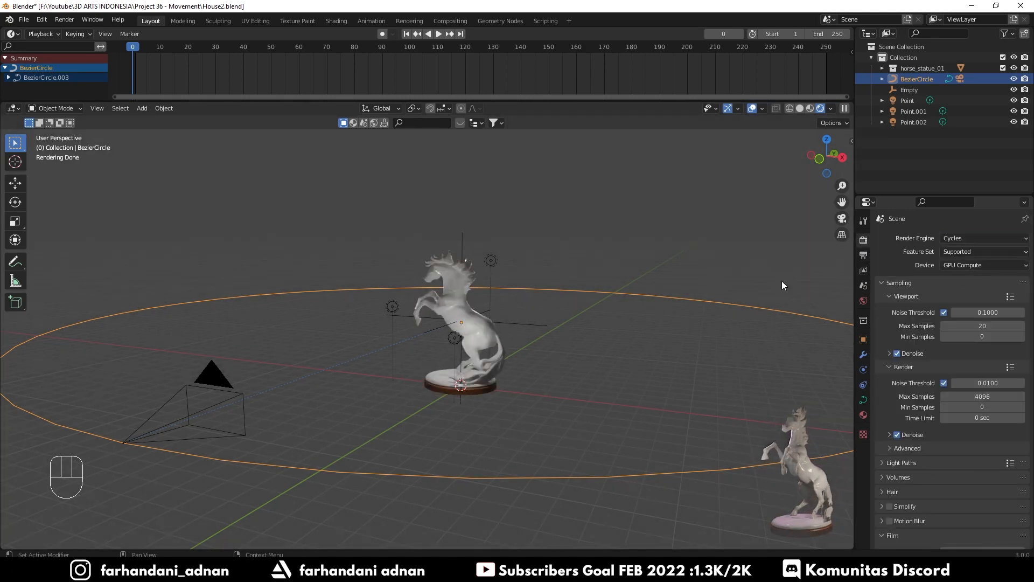
Step: Set the final render's Max Samples to 250
left_click(978, 396)
type("100")
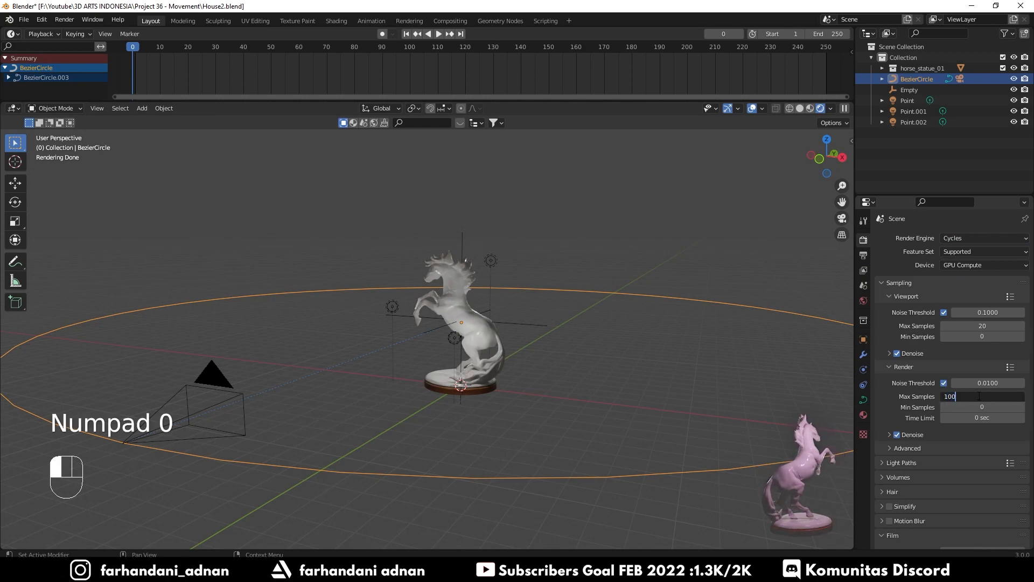
key("BackSpace")
key("BackSpace")
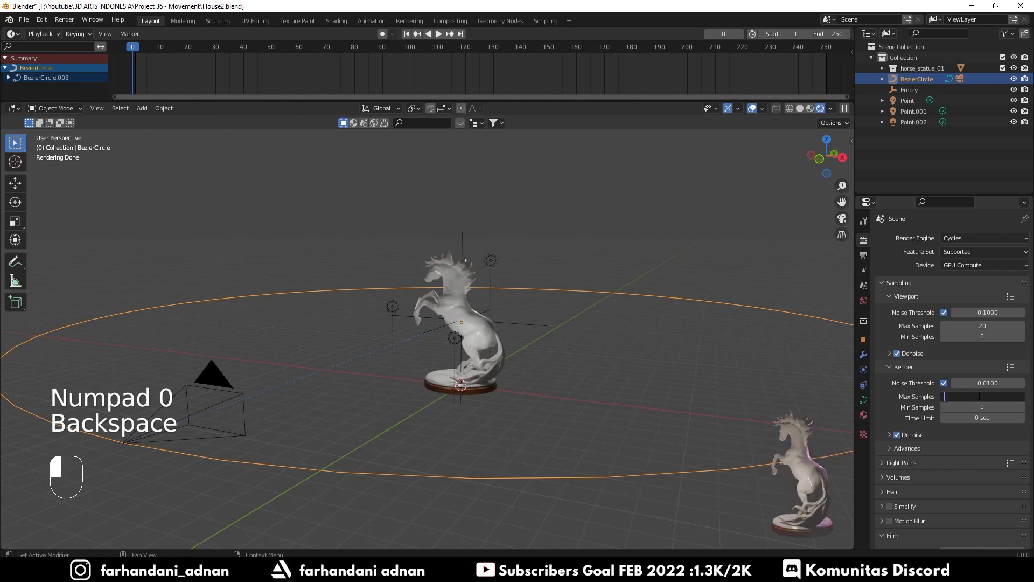
type("300")
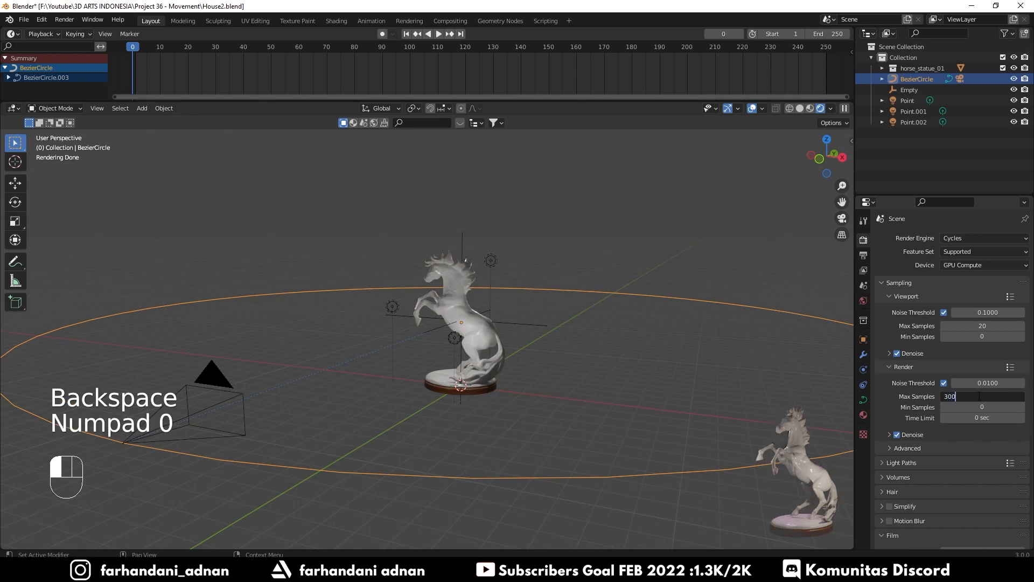
key("BackSpace")
key("BackSpace")
key("BackSpace")
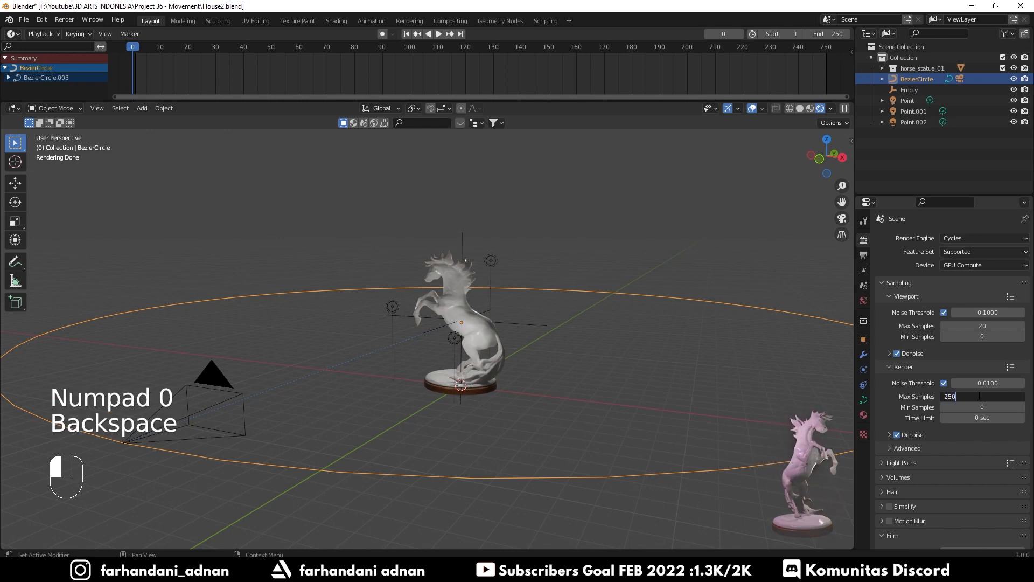
type("250")
key("Return")
Step: Set the viewport's Max Samples to 250, collapse the Sampling settings and check the rendered statue up close
left_click(979, 325)
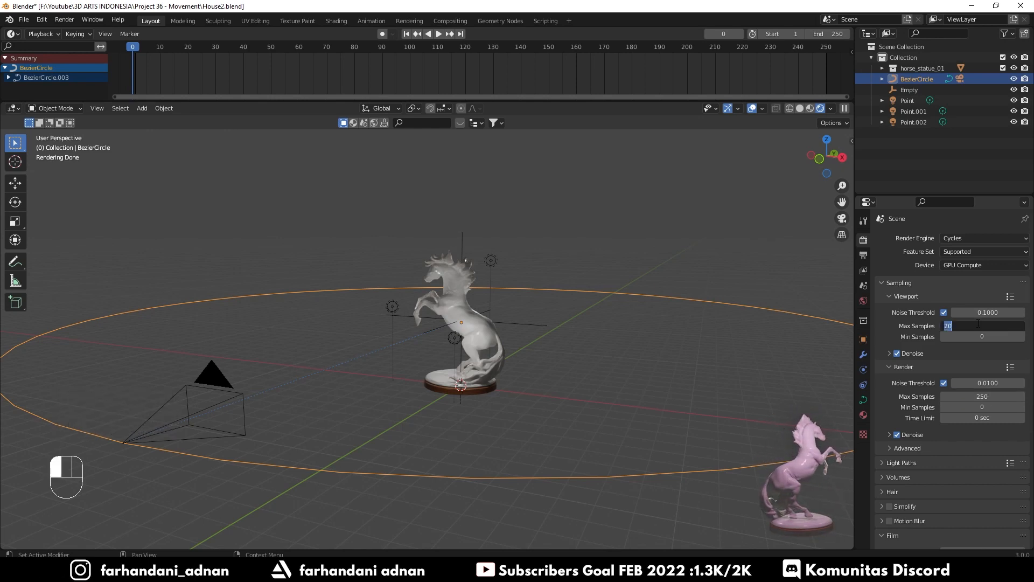
key("Return")
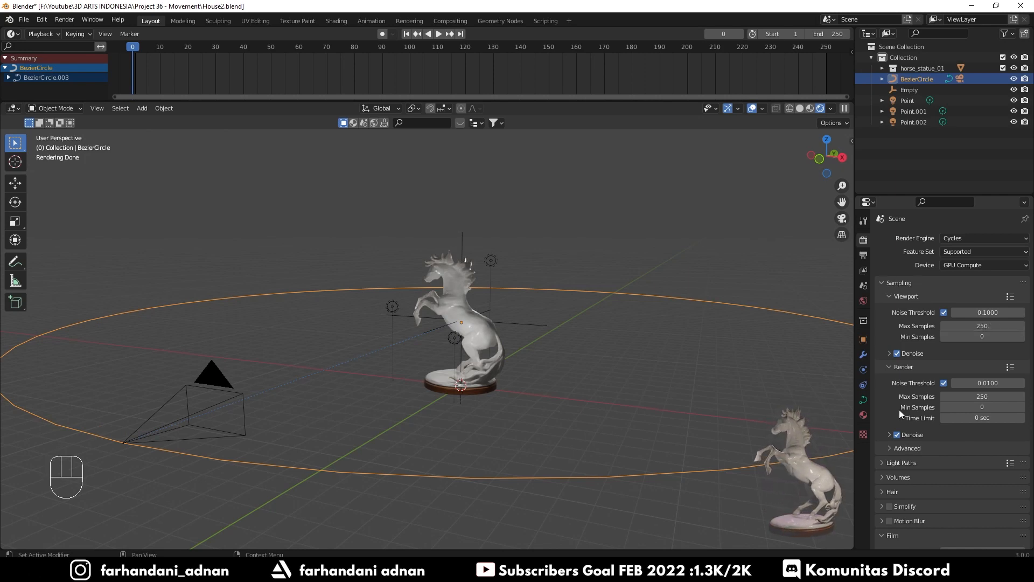
left_click(890, 283)
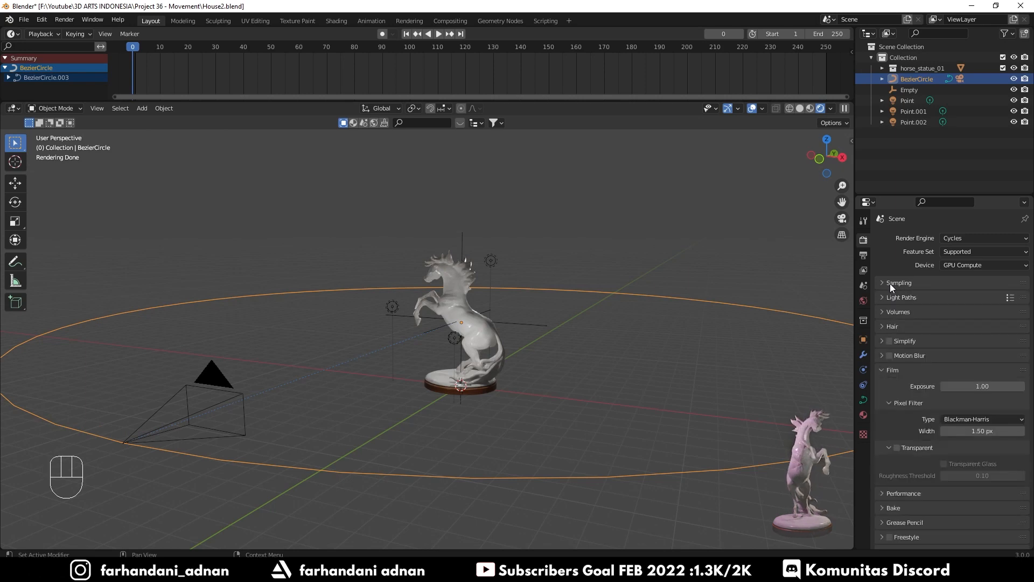
middle_click_drag(383, 334, 525, 351)
scroll(324, 353, "up", 4)
middle_click_drag(241, 337, 520, 341, "shift")
middle_click_drag(453, 353, 673, 420)
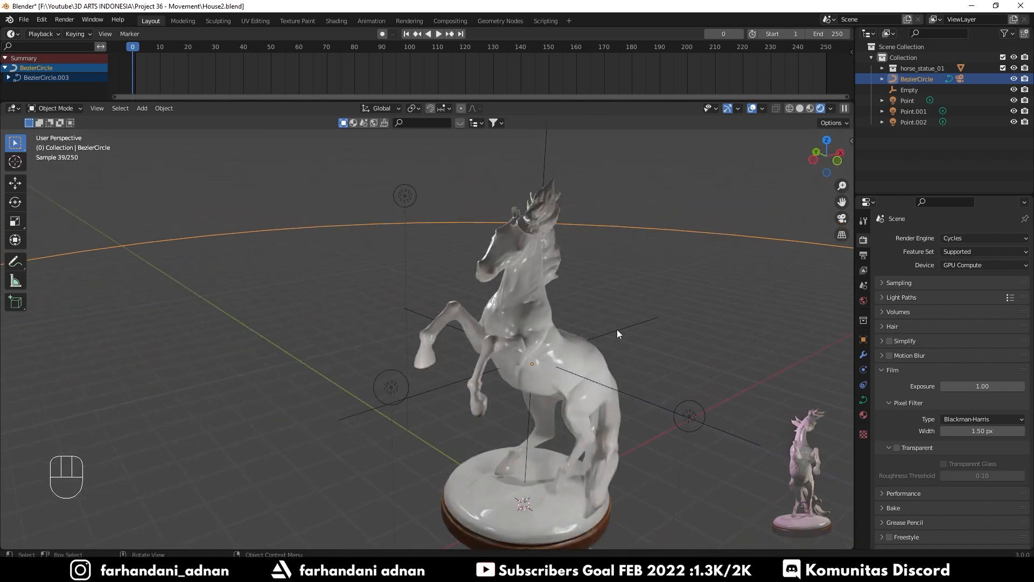
scroll(646, 343, "down", 4)
middle_click_drag(645, 343, 665, 370)
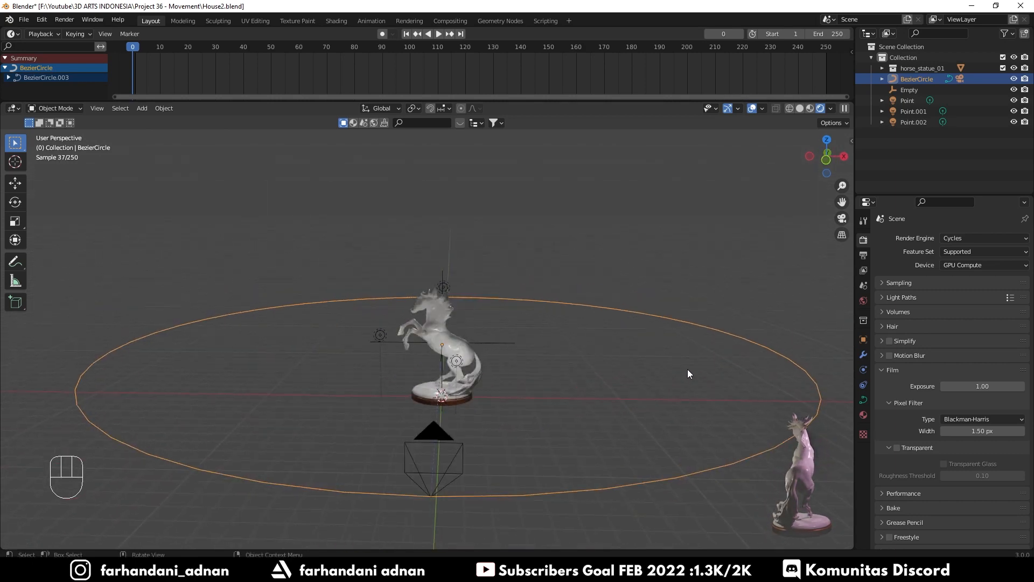
Step: Turn on Transparent in the Film settings, check the statue against the transparent background and collapse Film
left_click(885, 370)
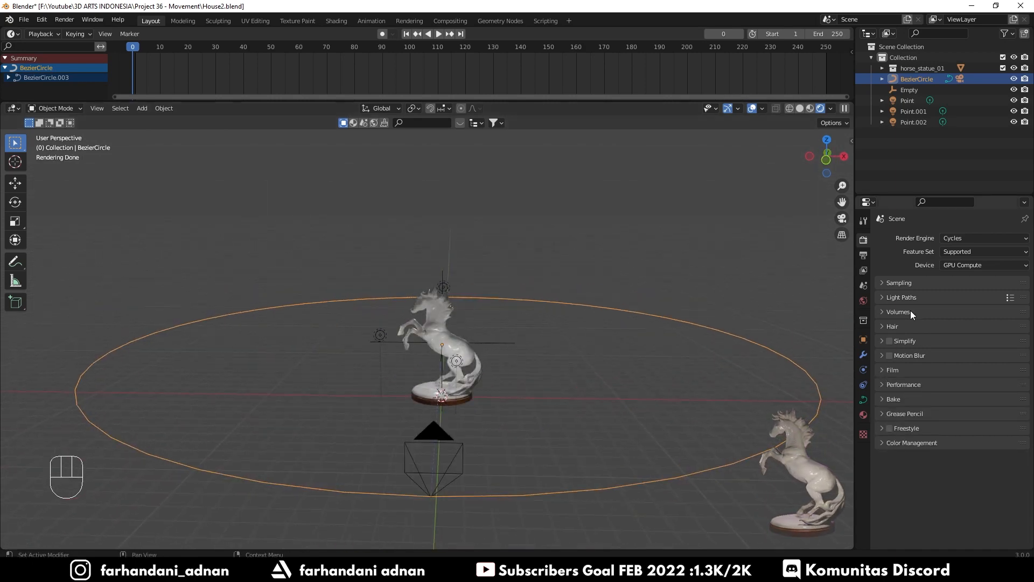
left_click(892, 370)
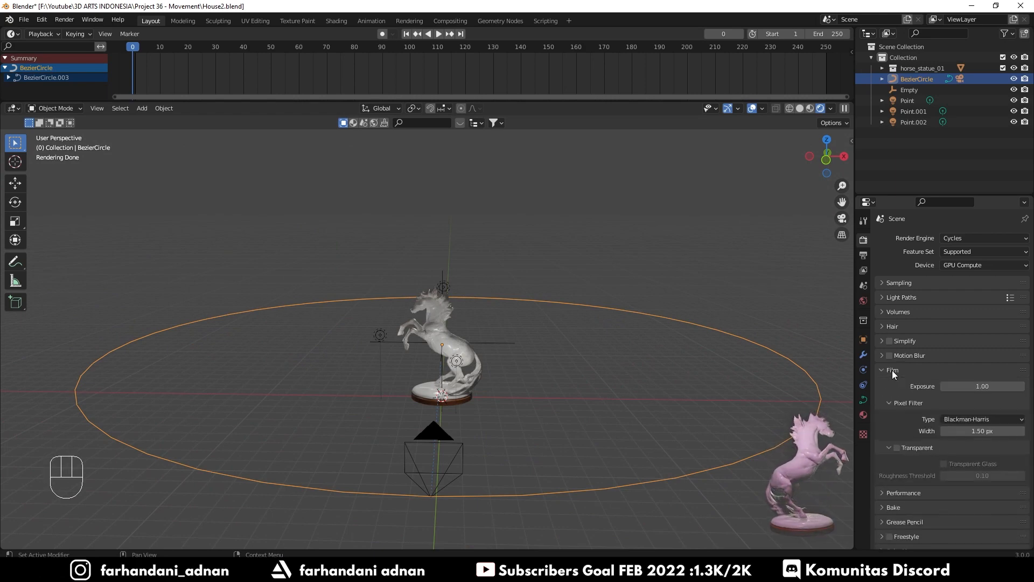
left_click(897, 448)
mouse_move(522, 335)
middle_mouse_down()
mouse_move(522, 322)
mouse_move(521, 333)
middle_mouse_up()
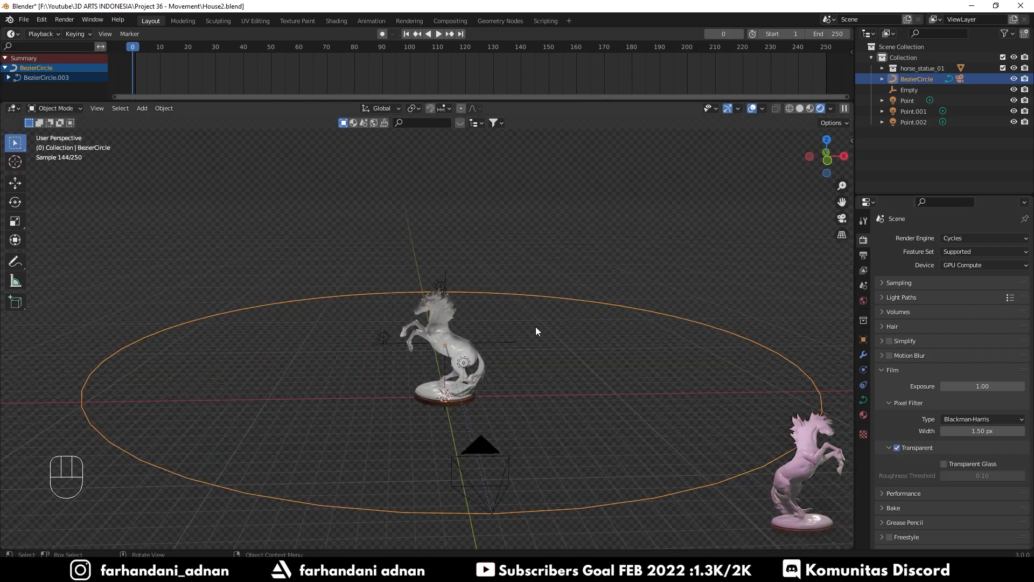
middle_click_drag(495, 329, 504, 325)
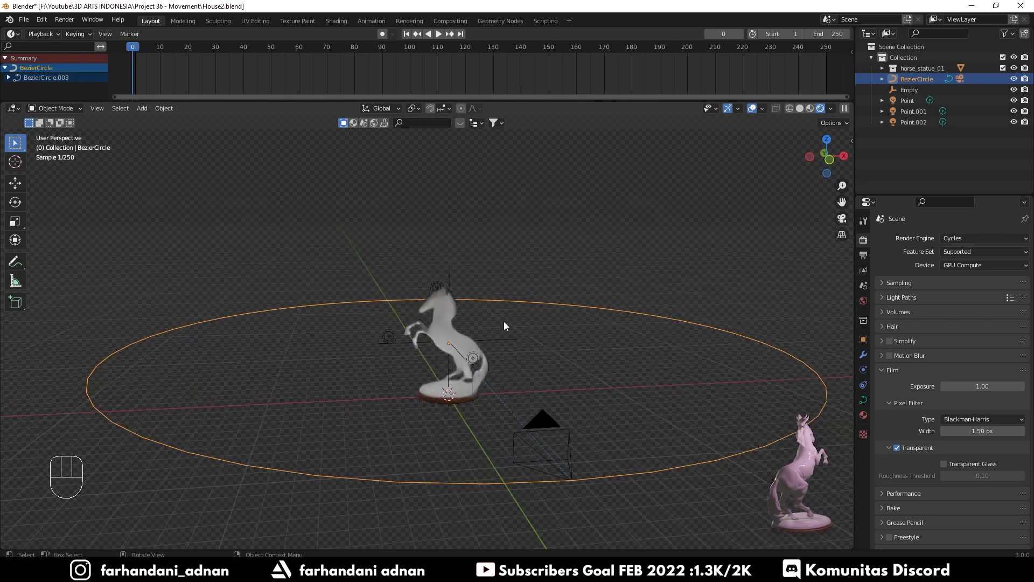
scroll(442, 362, "up", 3)
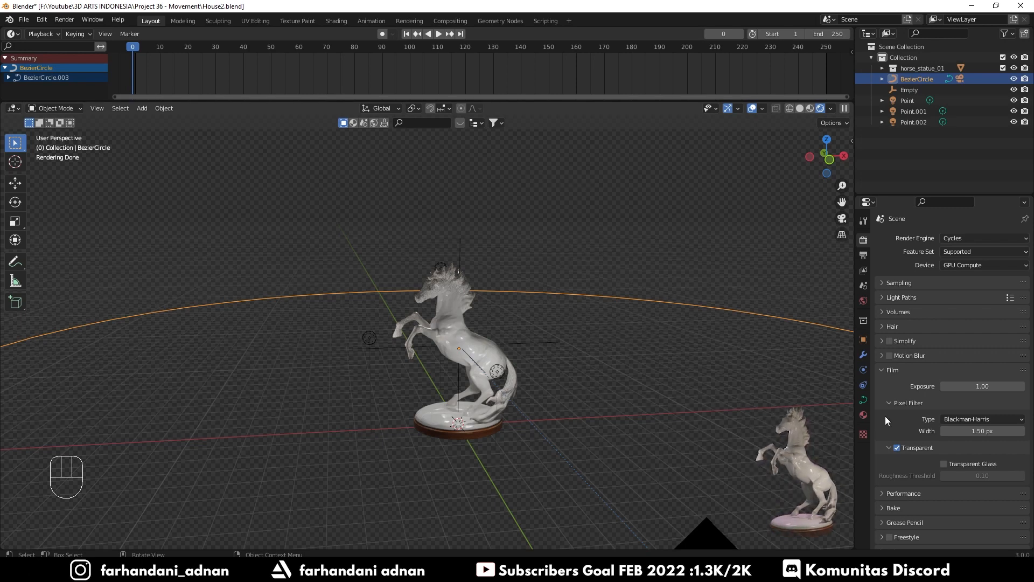
left_click(886, 368)
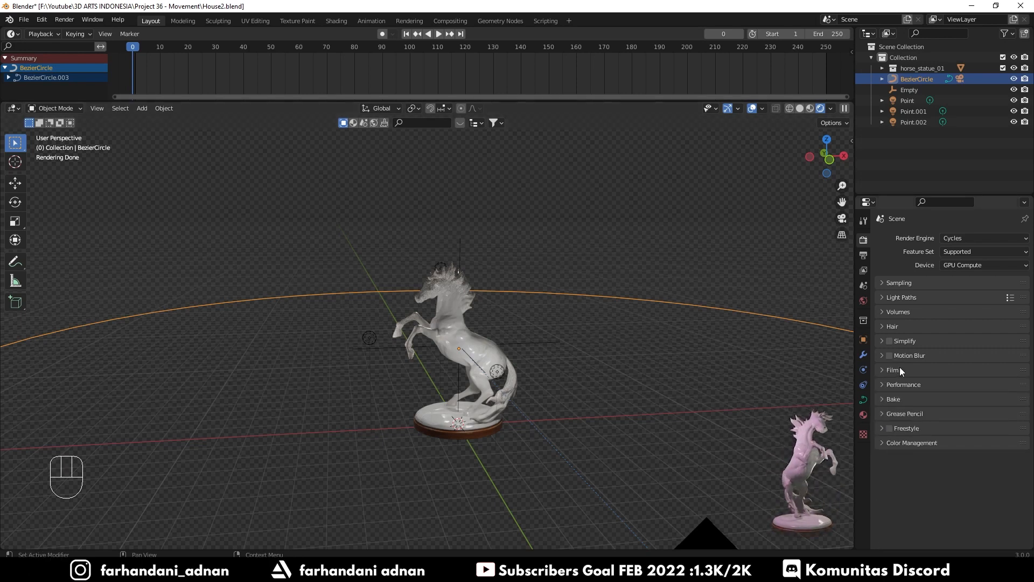
Step: Recheck the Film transparency options and the Sampling values, collapsing both sections again
left_click(895, 370)
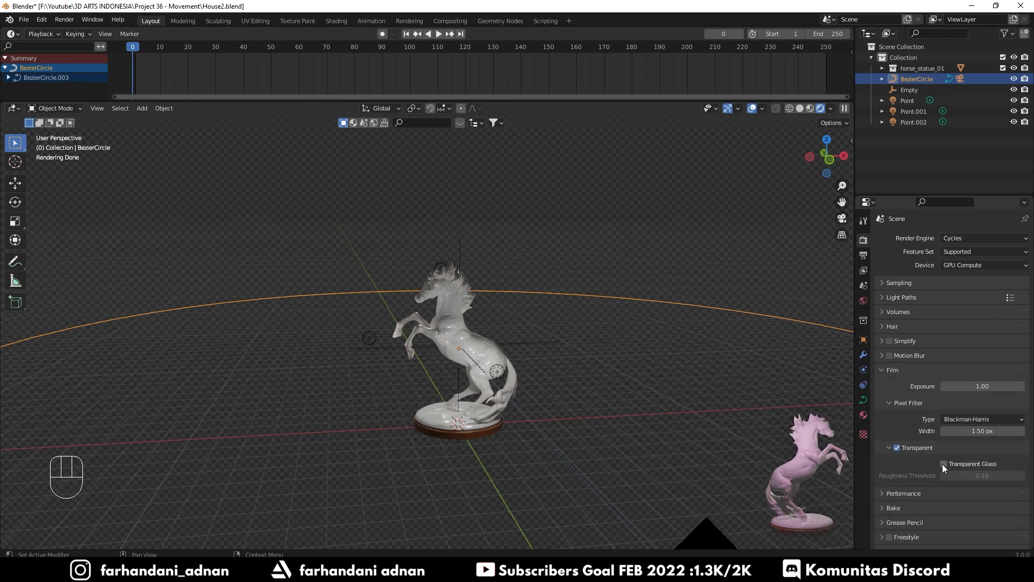
left_click(891, 368)
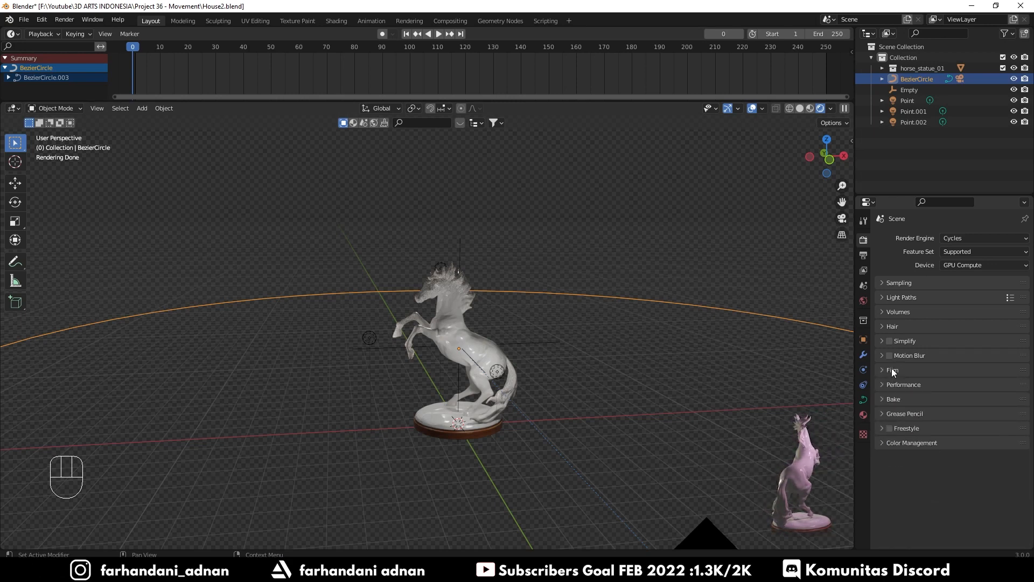
left_click(896, 283)
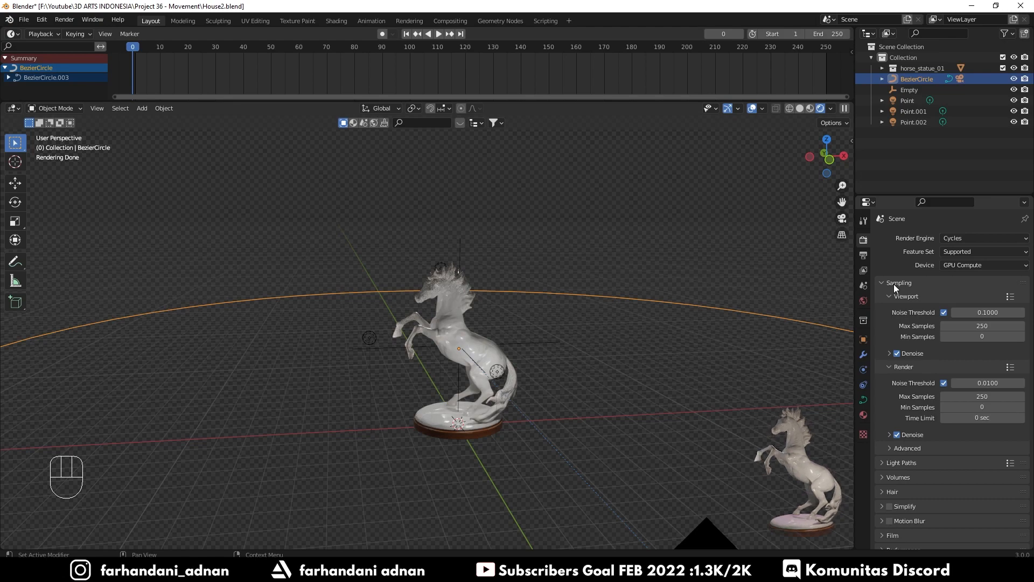
left_click(893, 284)
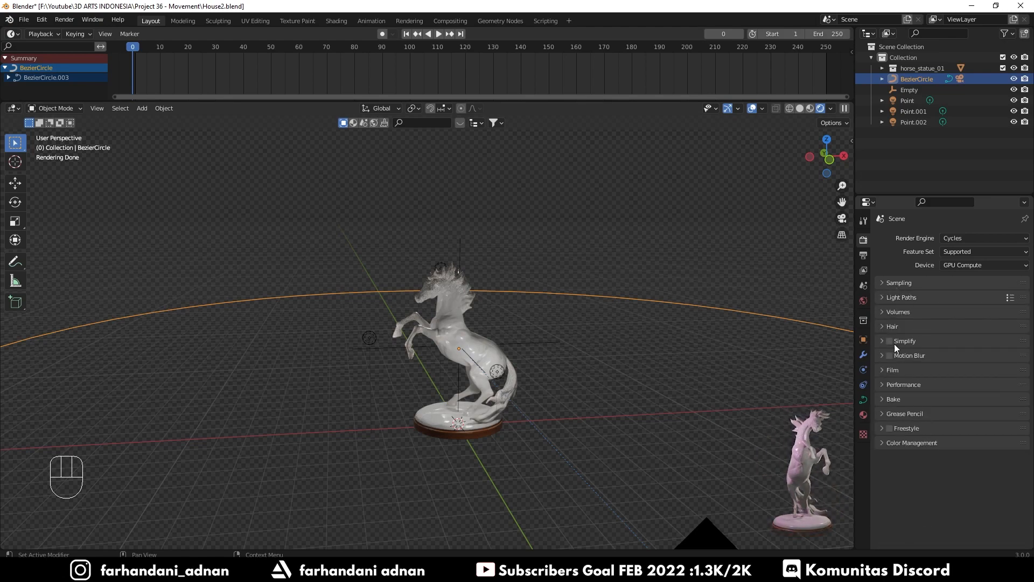
Step: Set the memory Tile Size in the Performance settings to 264 and collapse the section
middle_click_drag(606, 317, 577, 318)
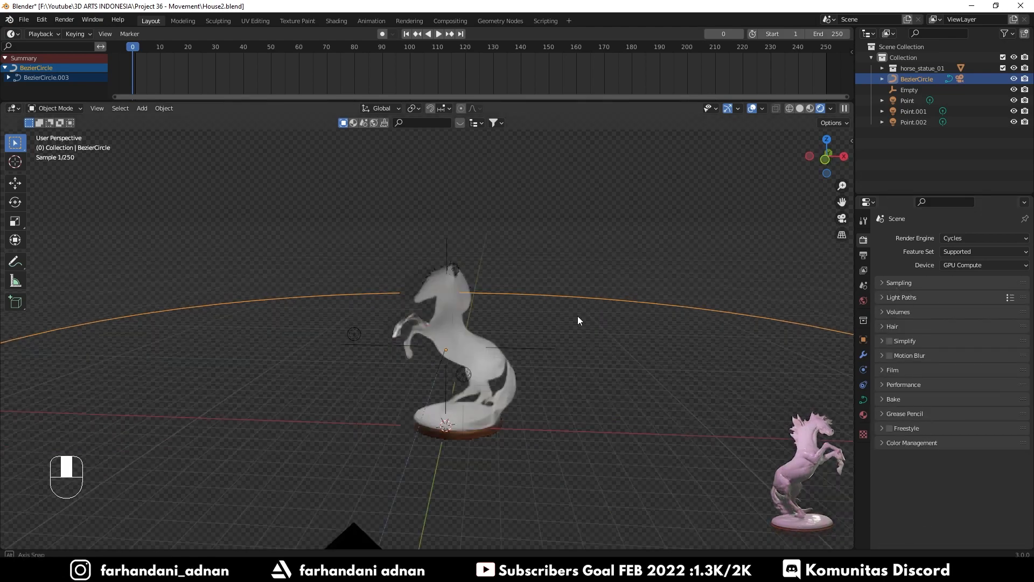
left_click(913, 385)
scroll(918, 442, "down", 5)
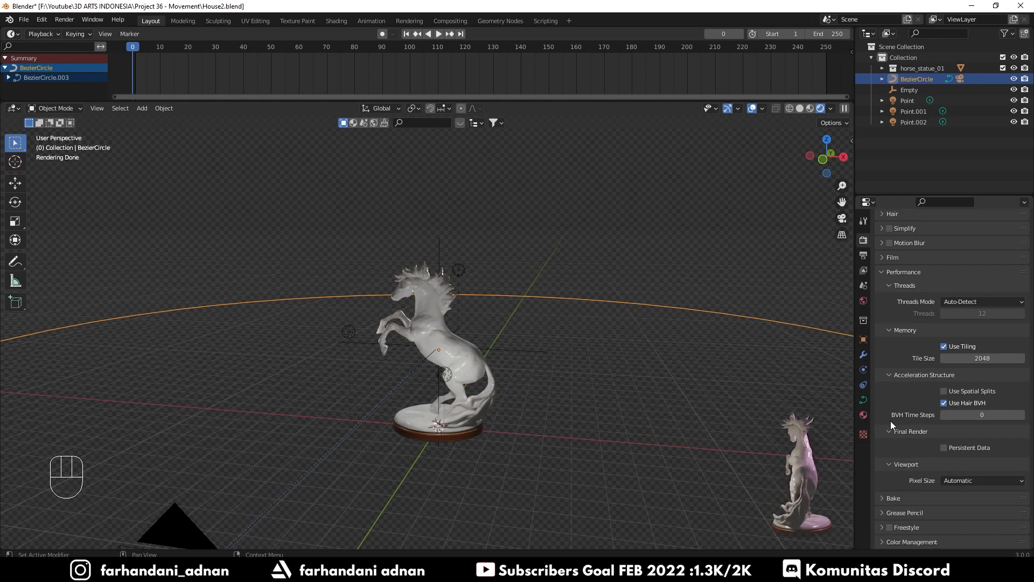
scroll(905, 416, "up", 2)
left_click(997, 401)
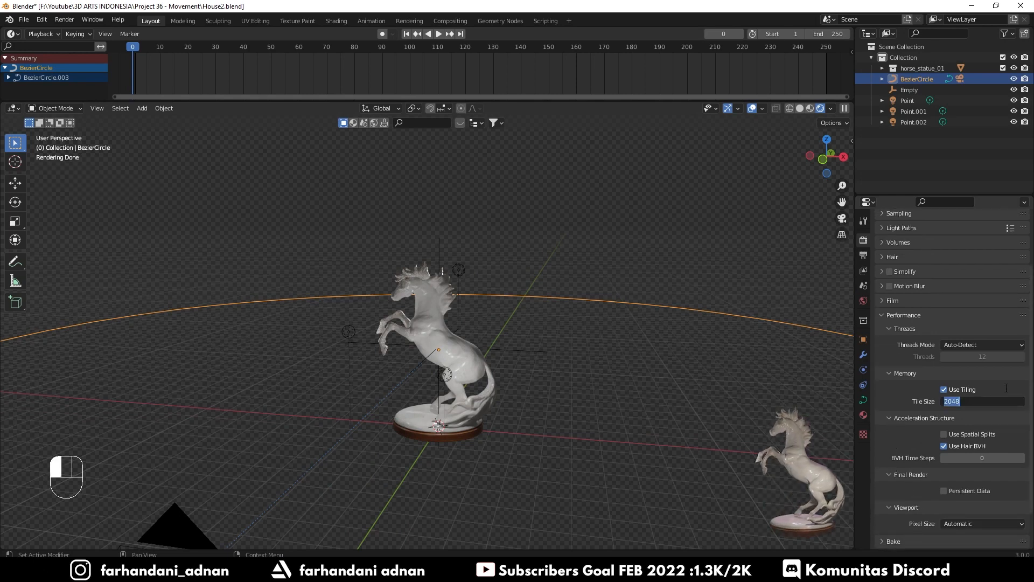
type("264")
key("Return")
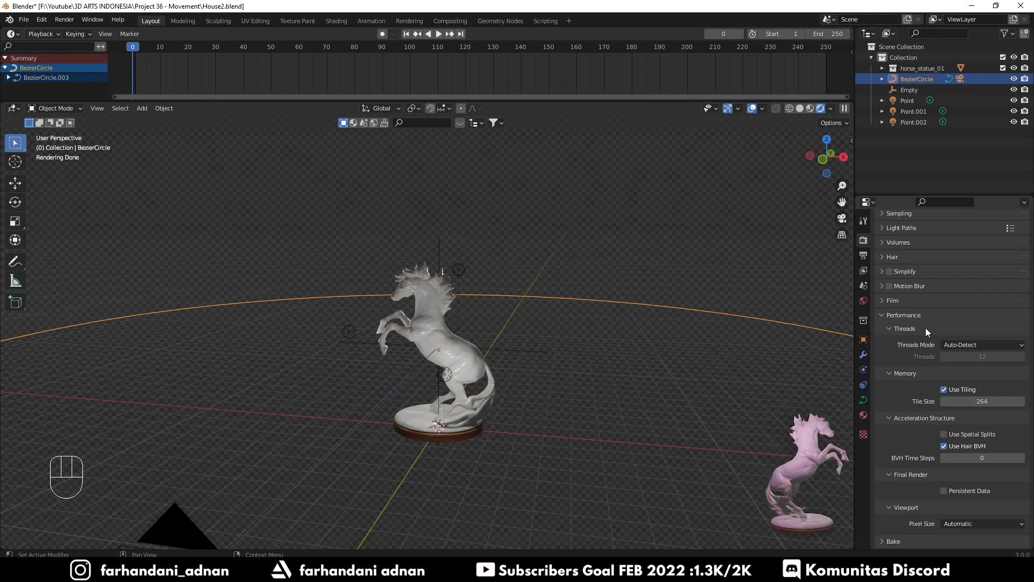
left_click(906, 316)
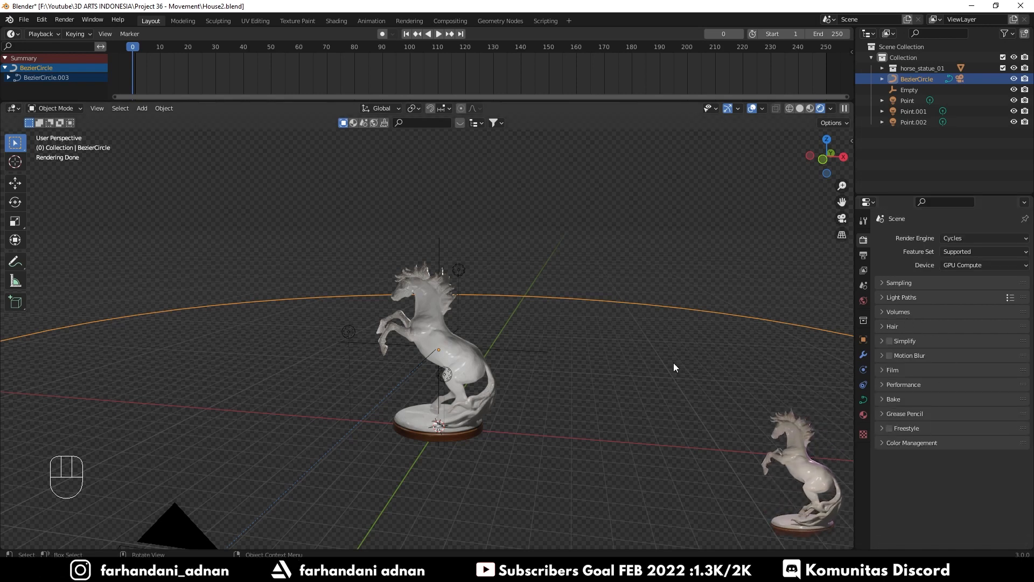
Step: Switch to the camera view and set the output resolution to 1500 by 1500 px
left_click(864, 258)
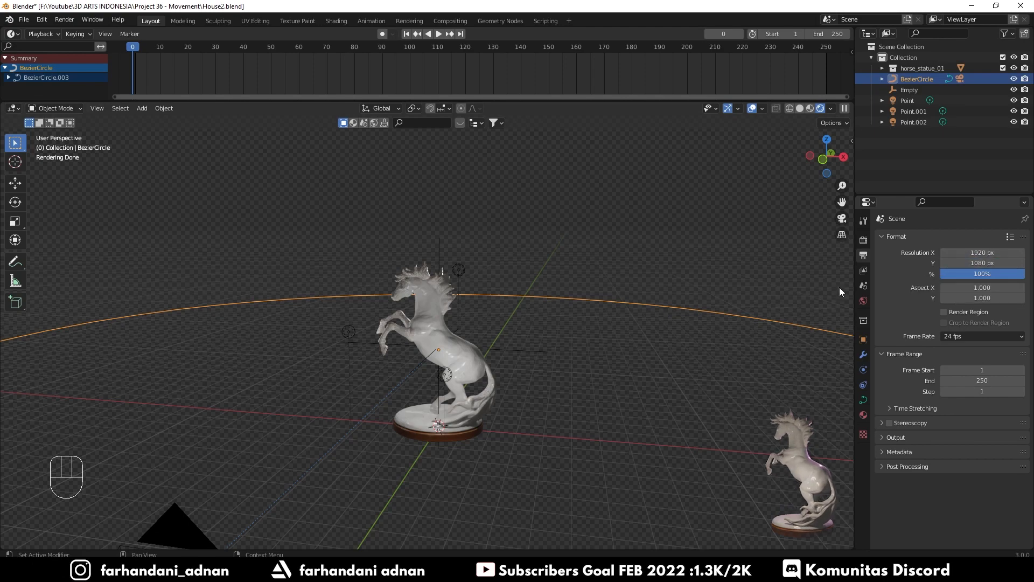
key("KP_0")
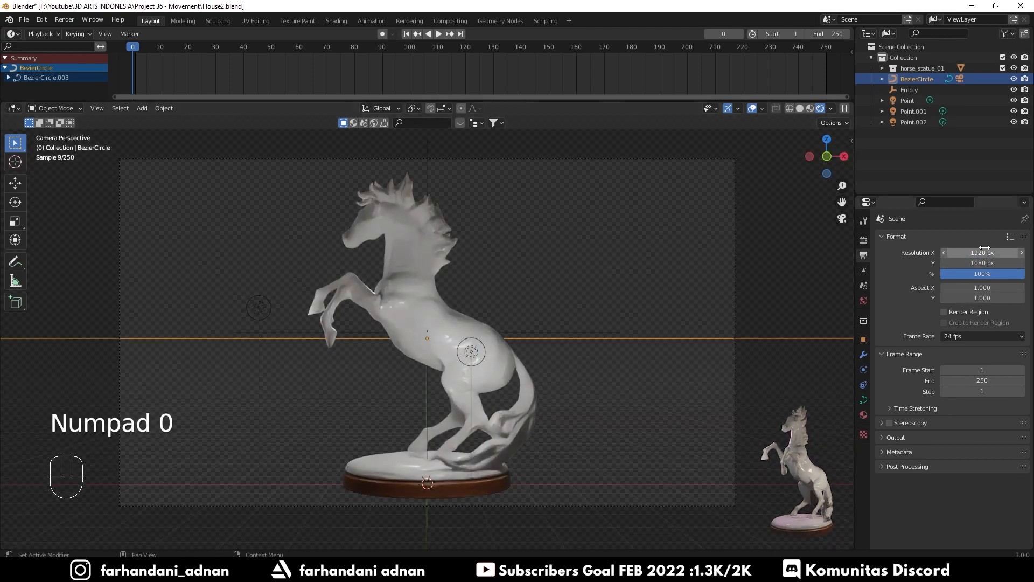
left_click_drag(994, 252, 805, 252)
scroll(688, 353, "down", 3)
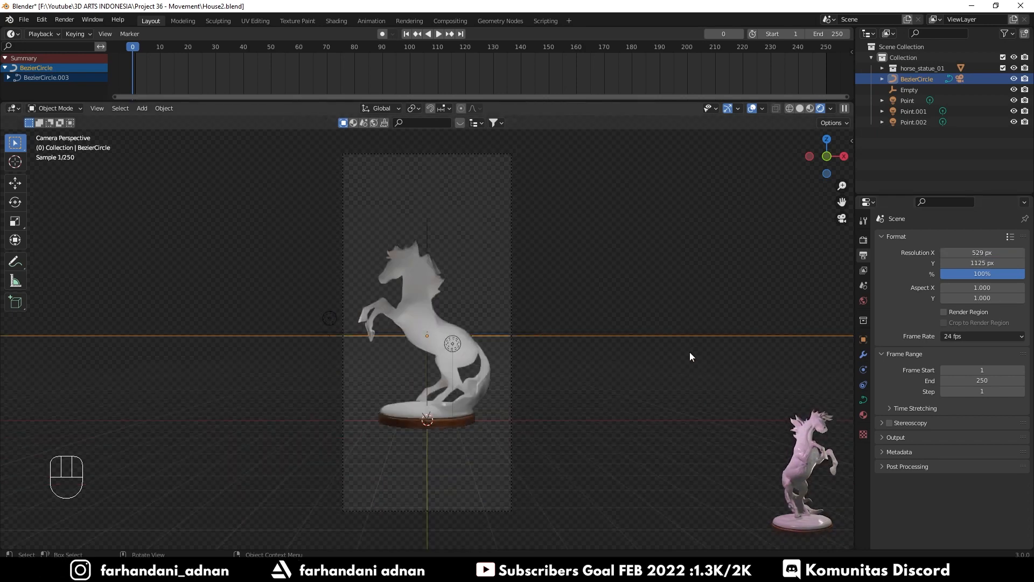
left_click_drag(983, 253, 986, 253)
left_click(986, 253)
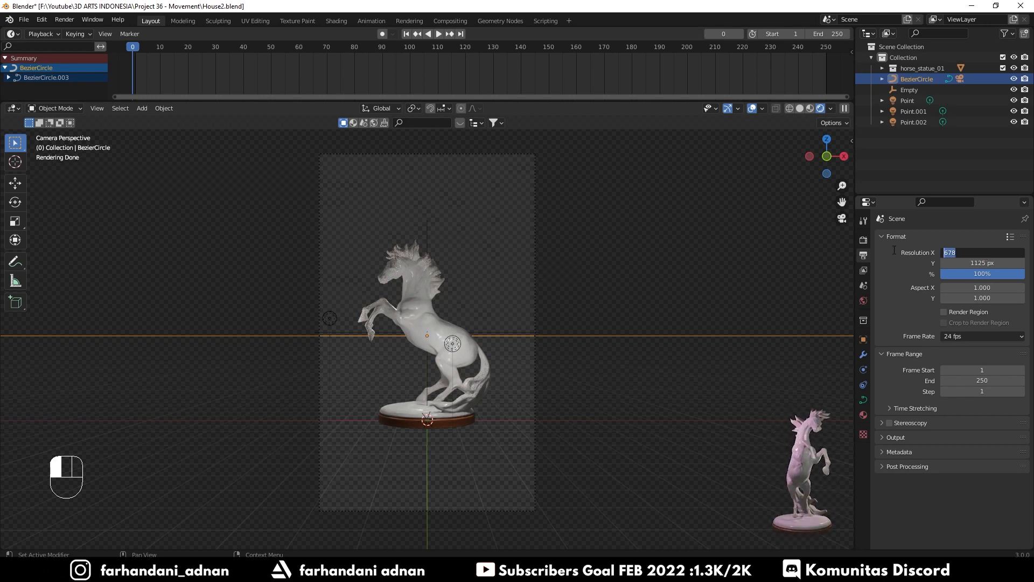
type("1500")
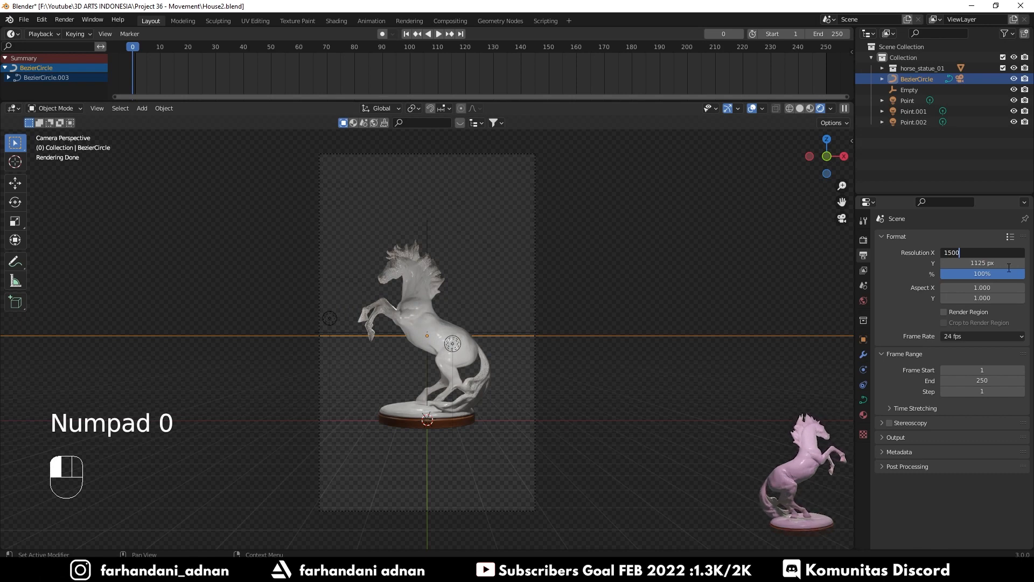
left_click(994, 264)
type("1500")
key("Return")
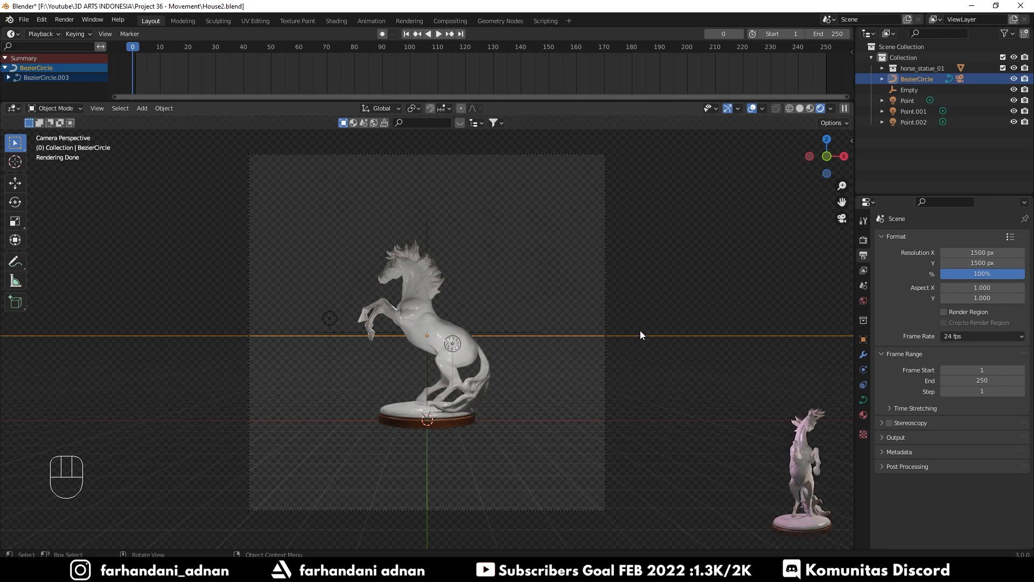
Step: Scale down the Bezier circle carrying the camera until the statue nearly fills the square frame
key("s")
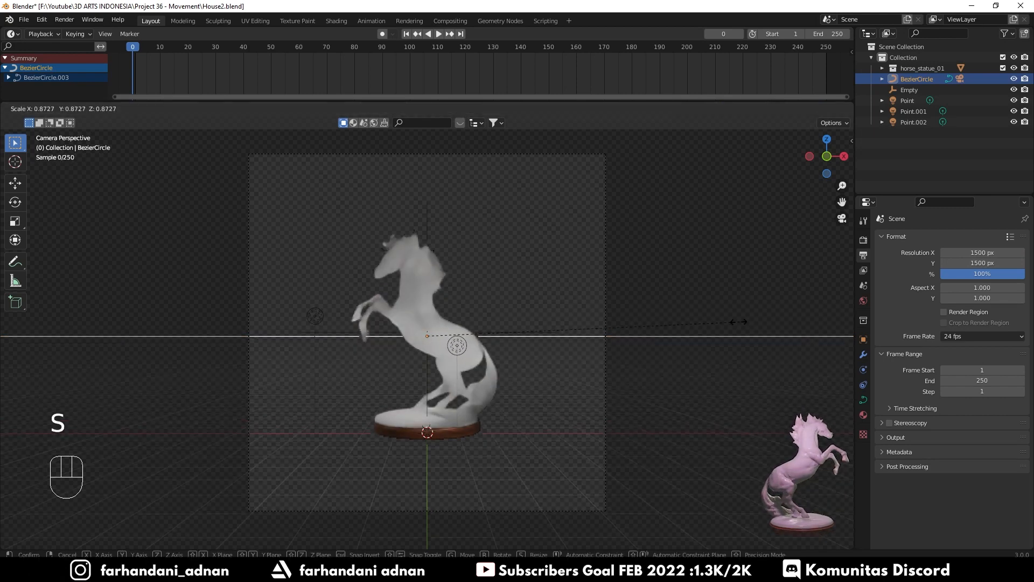
left_click(647, 324)
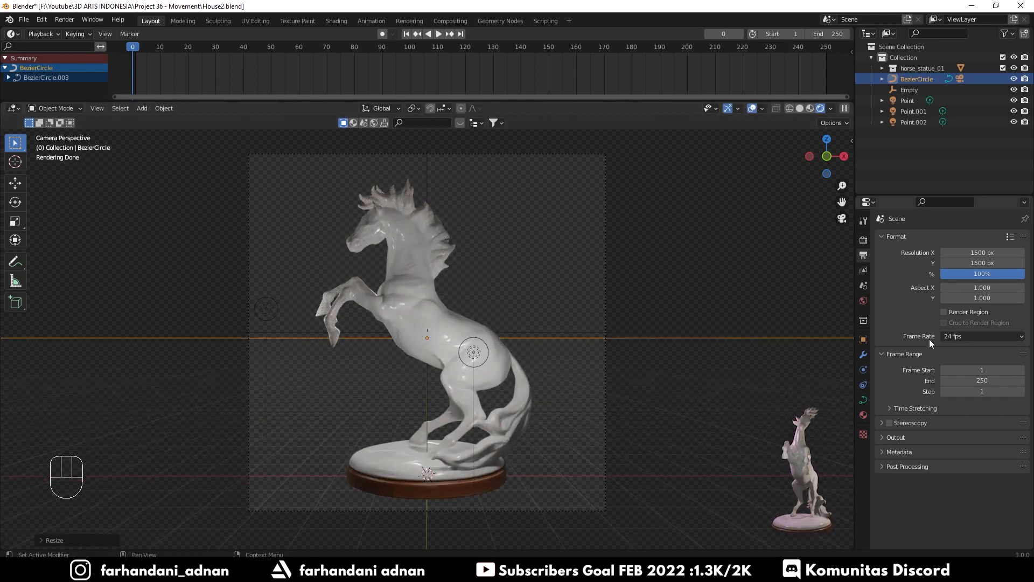
Step: Set the output frame rate to 30 fps
left_click(959, 337)
left_click(959, 394)
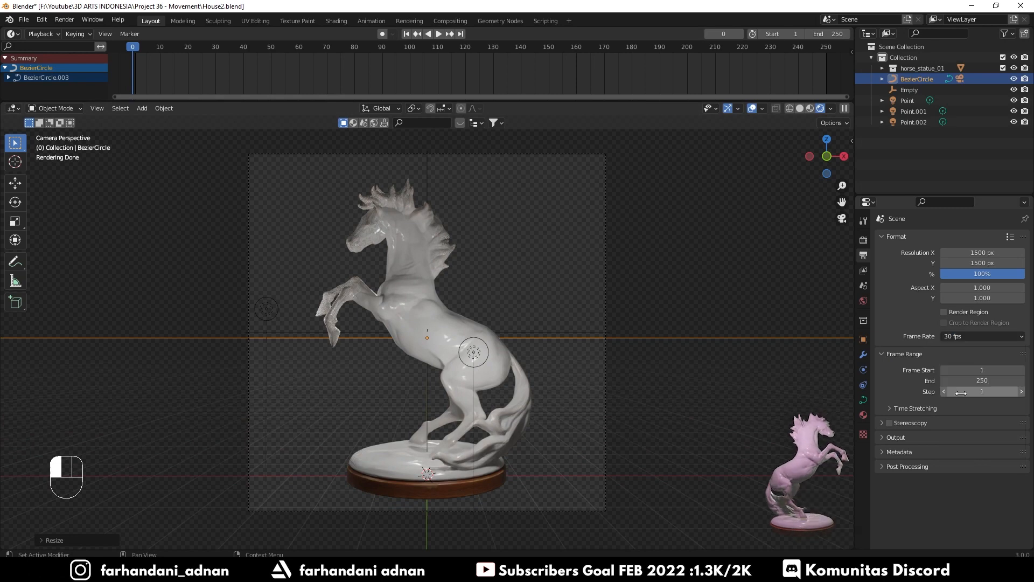
left_click(974, 337)
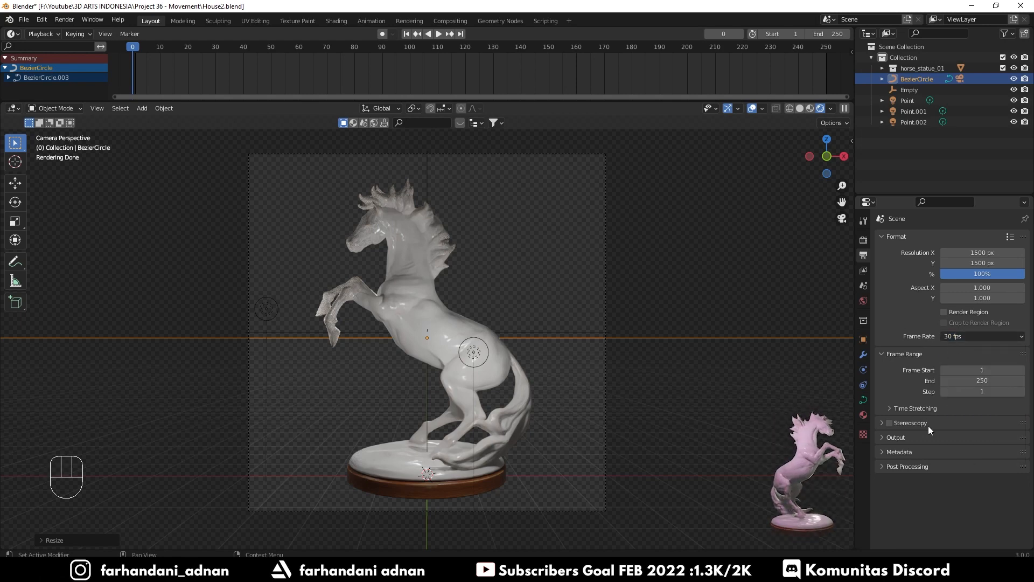
Step: Set the output file format to FFmpeg Video and the encoding container to MPEG-4
left_click(902, 437)
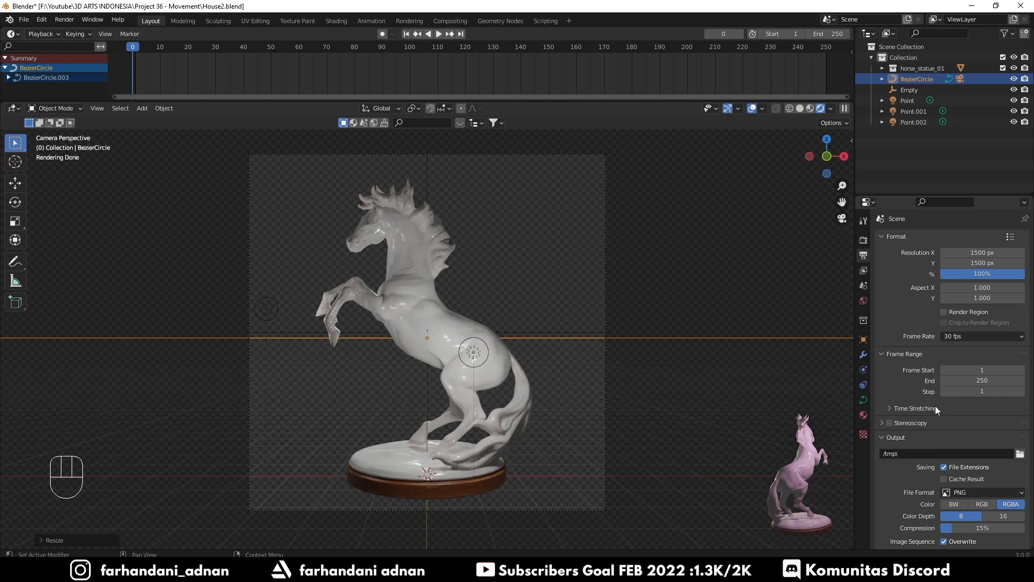
scroll(935, 405, "down", 2)
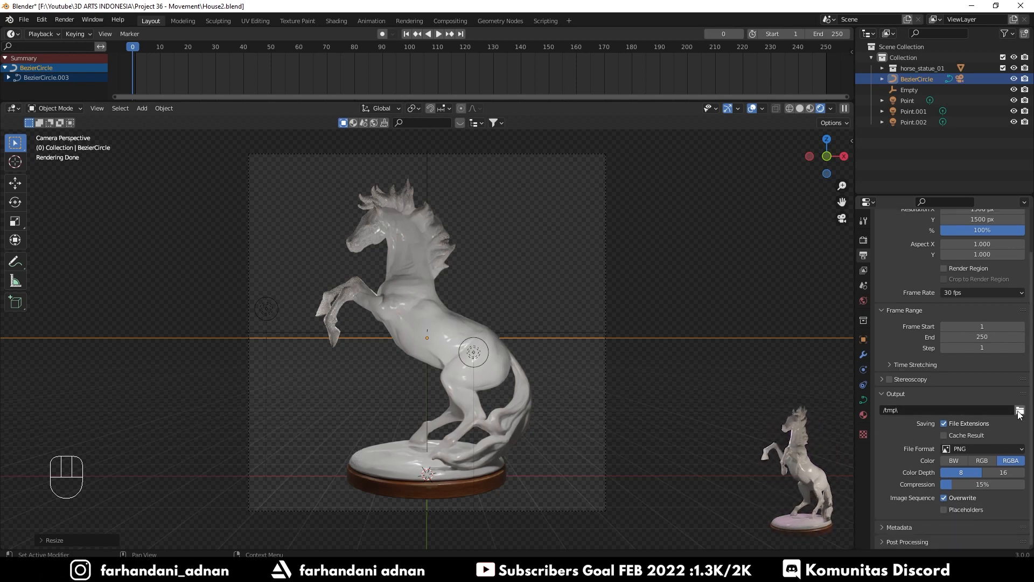
left_click(948, 450)
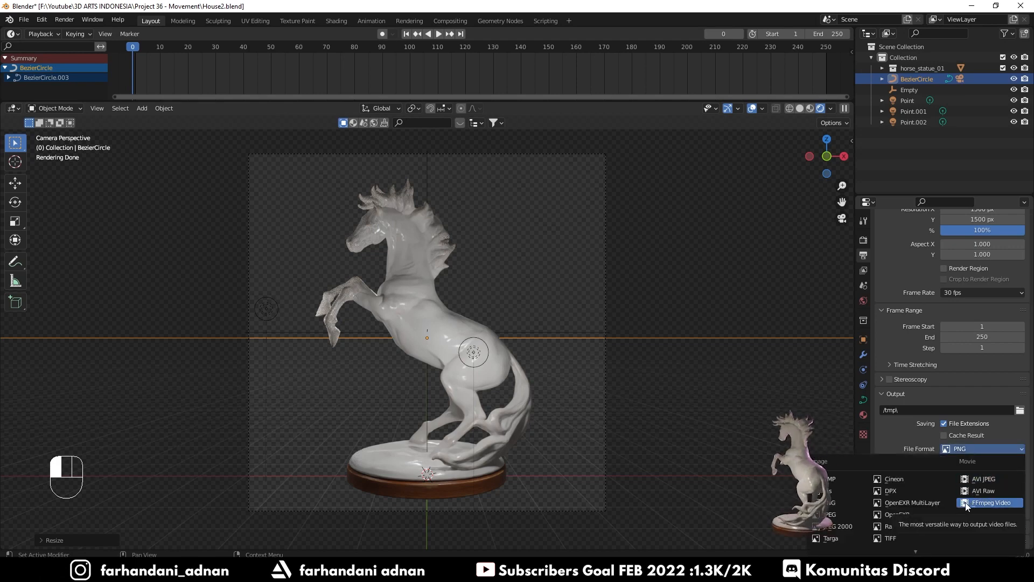
left_click(981, 502)
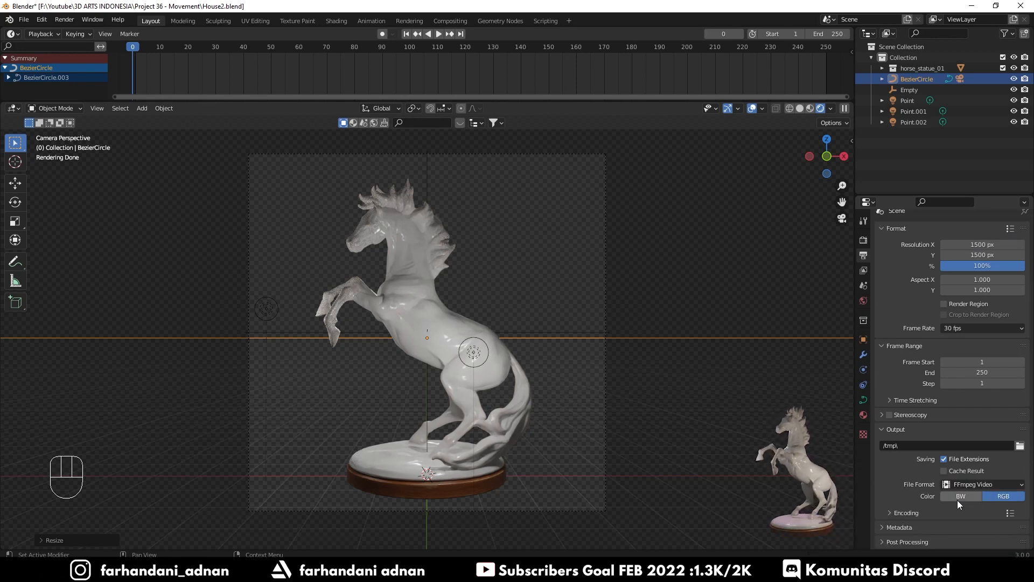
left_click(911, 512)
scroll(909, 513, "down", 4)
left_click(980, 442)
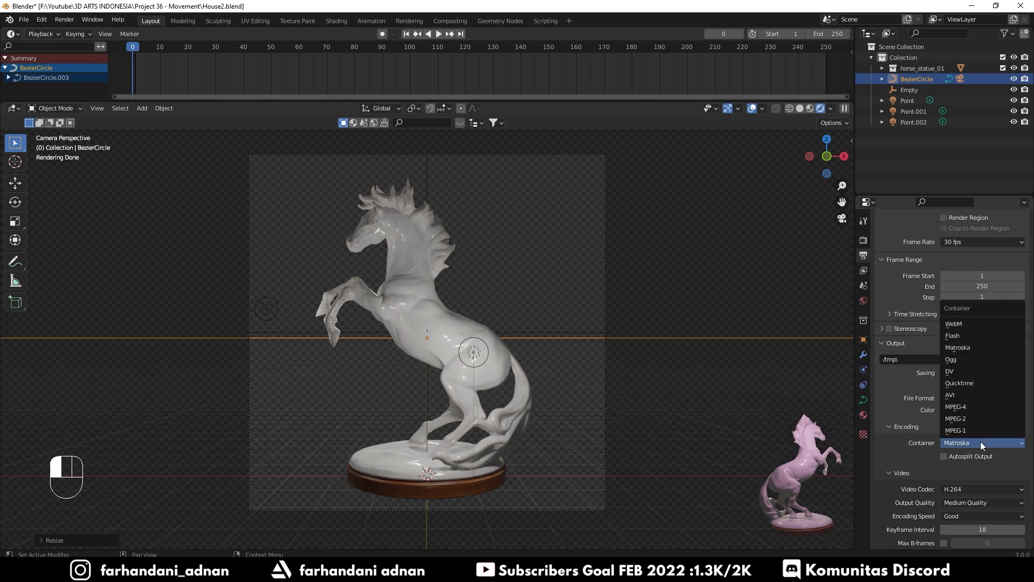
left_click(963, 406)
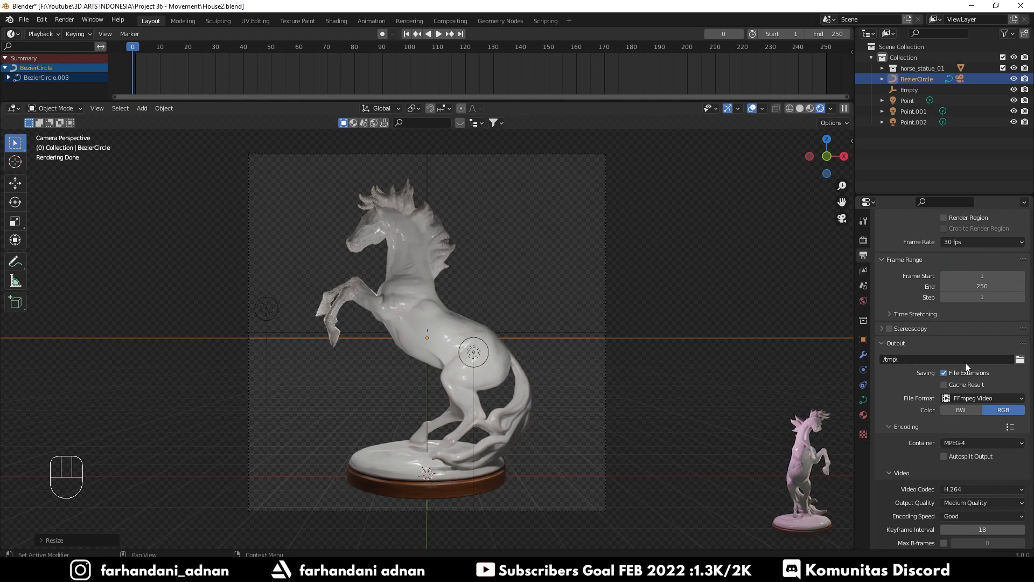
Step: Browse for the output path and open the Project 36 - Movement folder under F:\Youtube\3D ARTS INDONESIA
left_click(1020, 360)
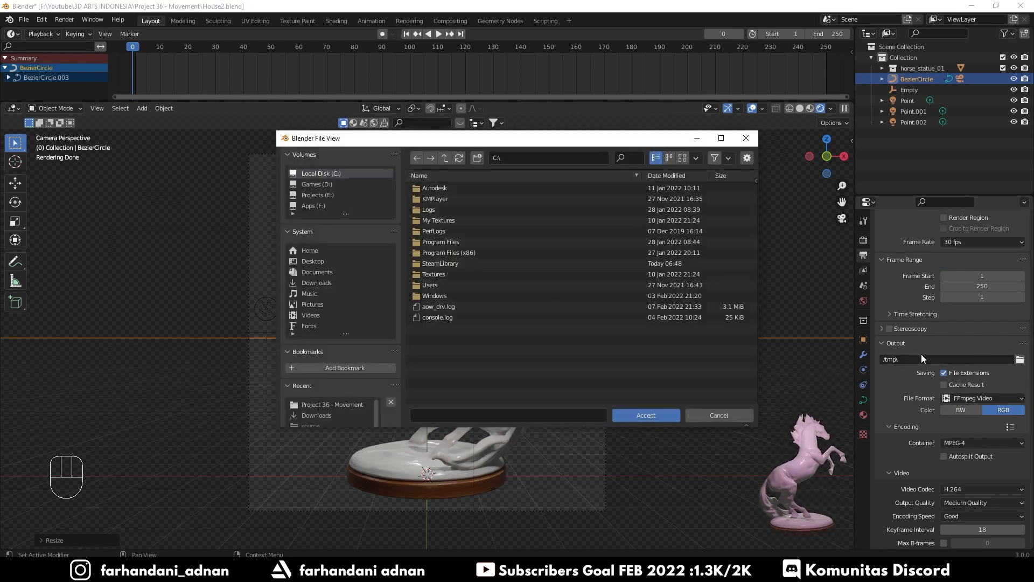
left_click(318, 206)
scroll(503, 362, "down", 3)
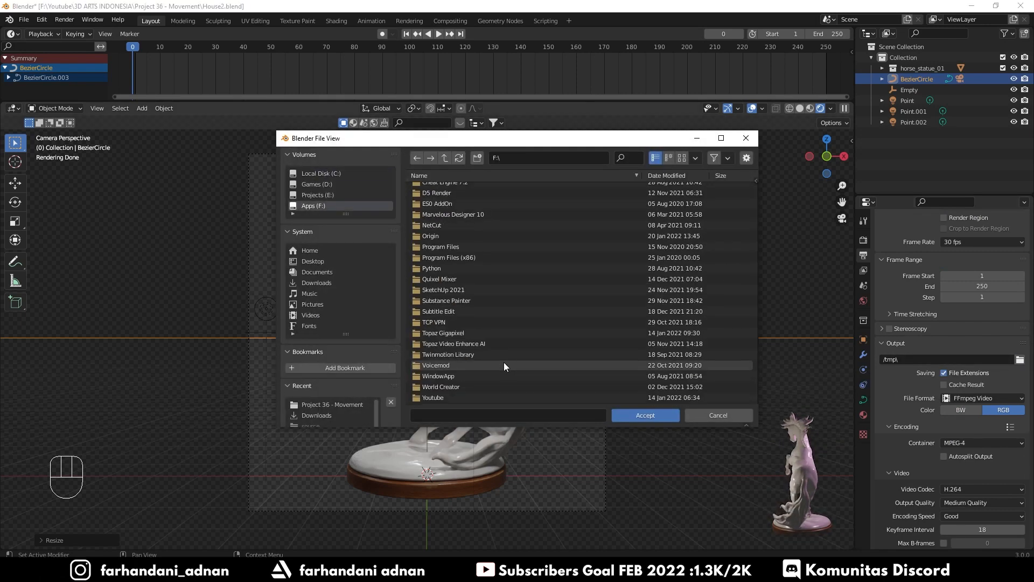
double_click(450, 397)
double_click(457, 215)
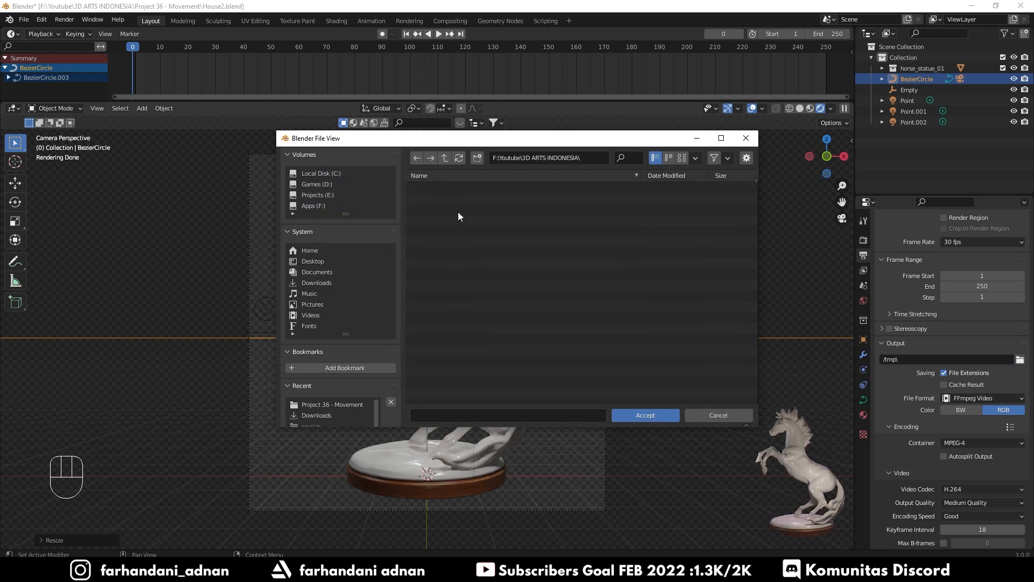
double_click(478, 328)
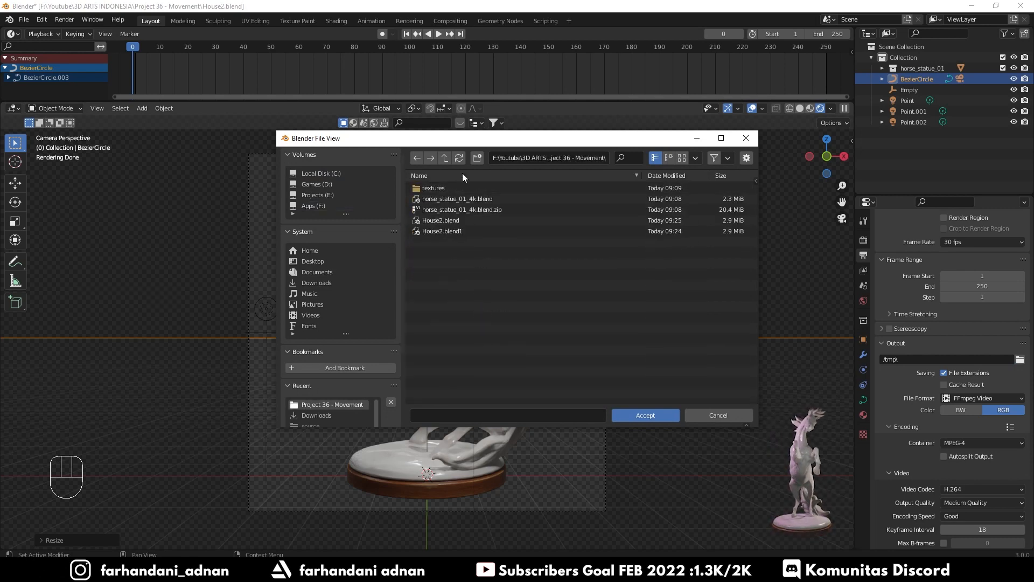
Step: Create a folder named Render in the project folder and accept it as the output location
left_click(477, 158)
type("Rend")
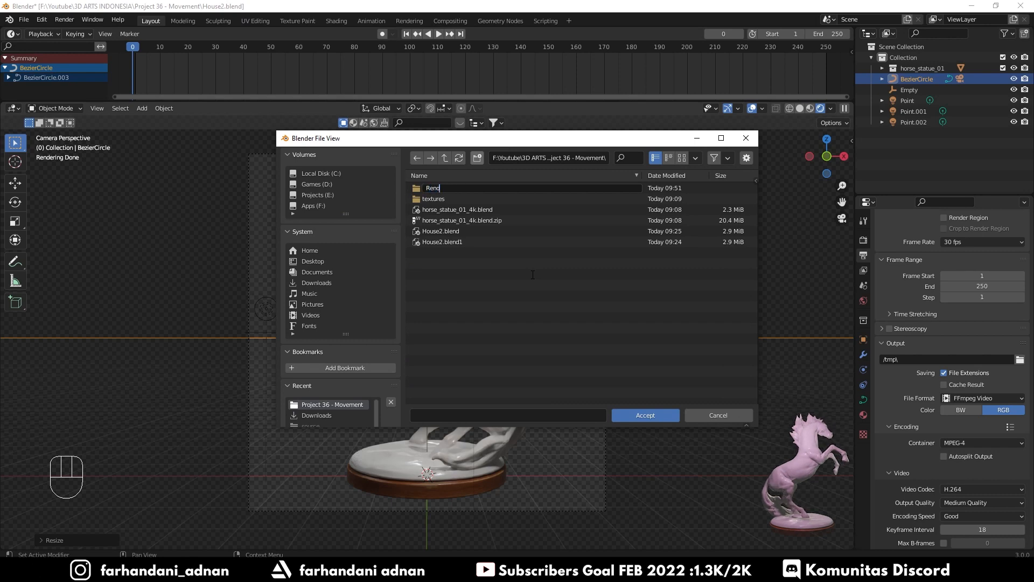
type("er")
key("Return")
double_click(483, 187)
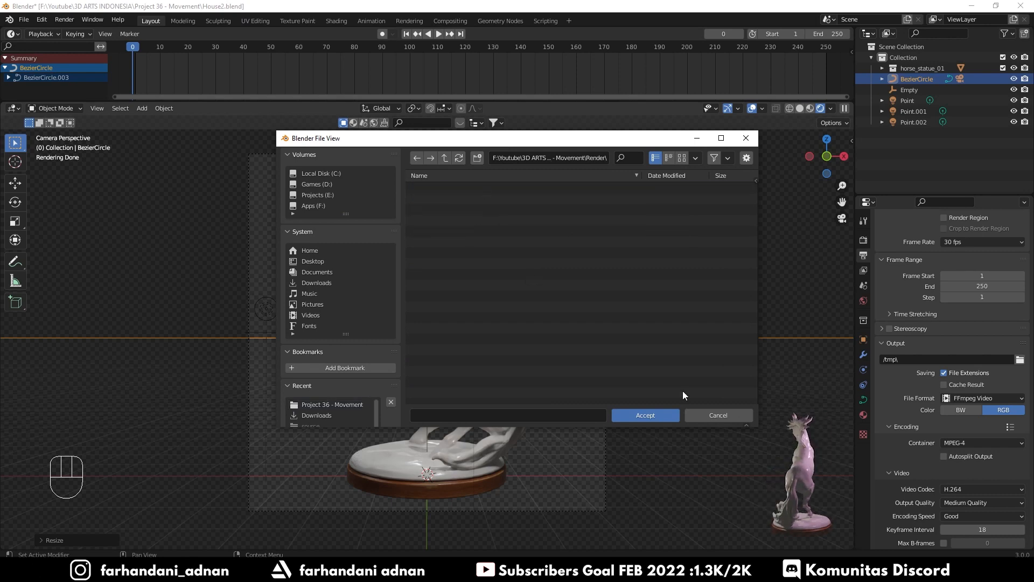
left_click(644, 415)
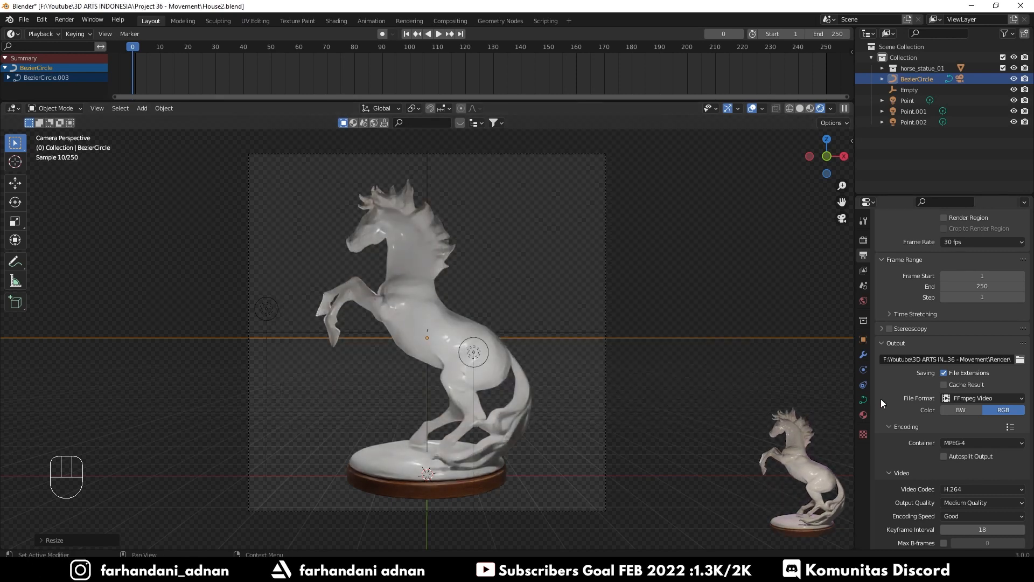
Step: Review the video encoding settings and the available containers, collapsing the Video and Output sections
scroll(926, 449, "down", 3)
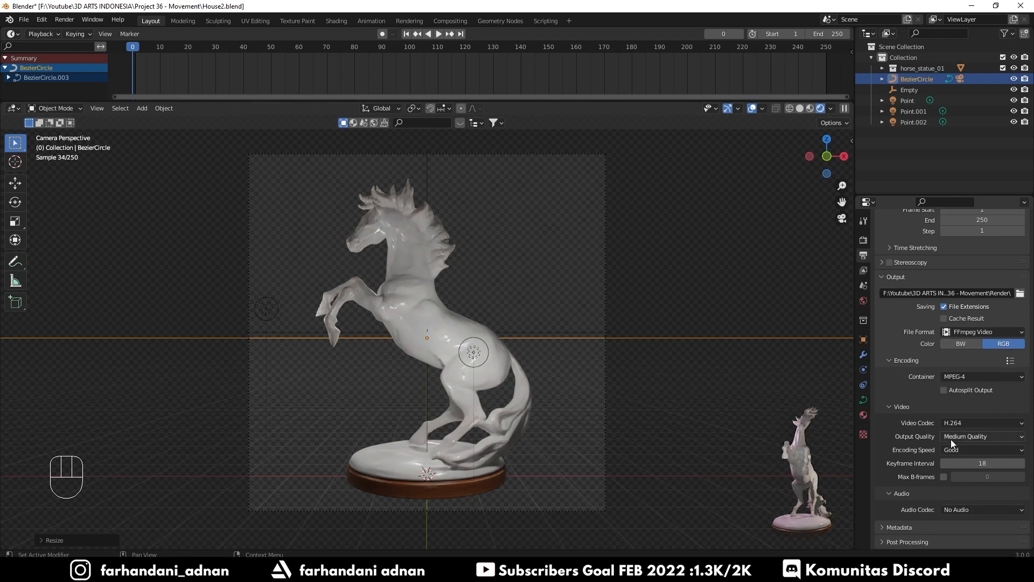
left_click(893, 406)
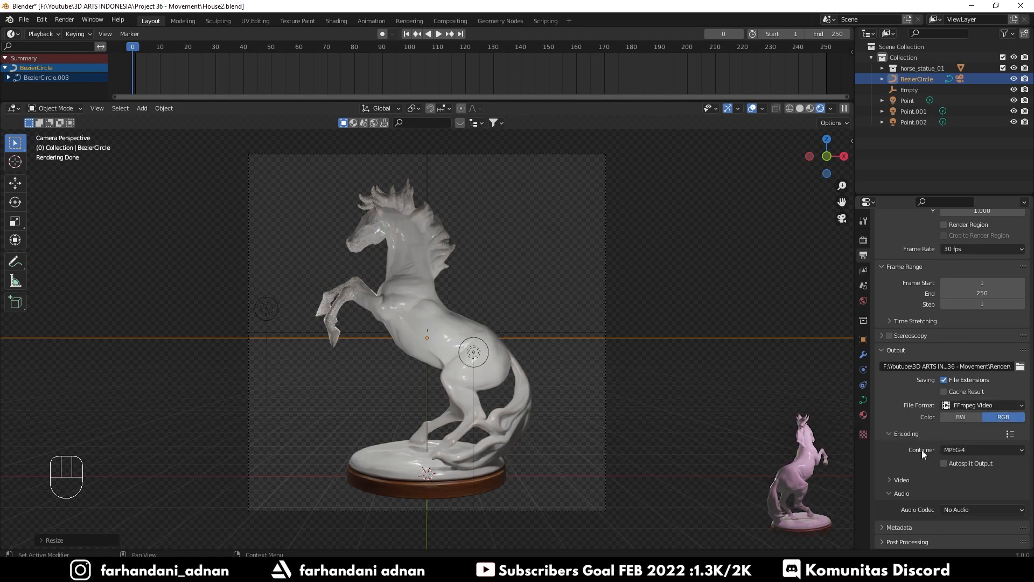
left_click(964, 450)
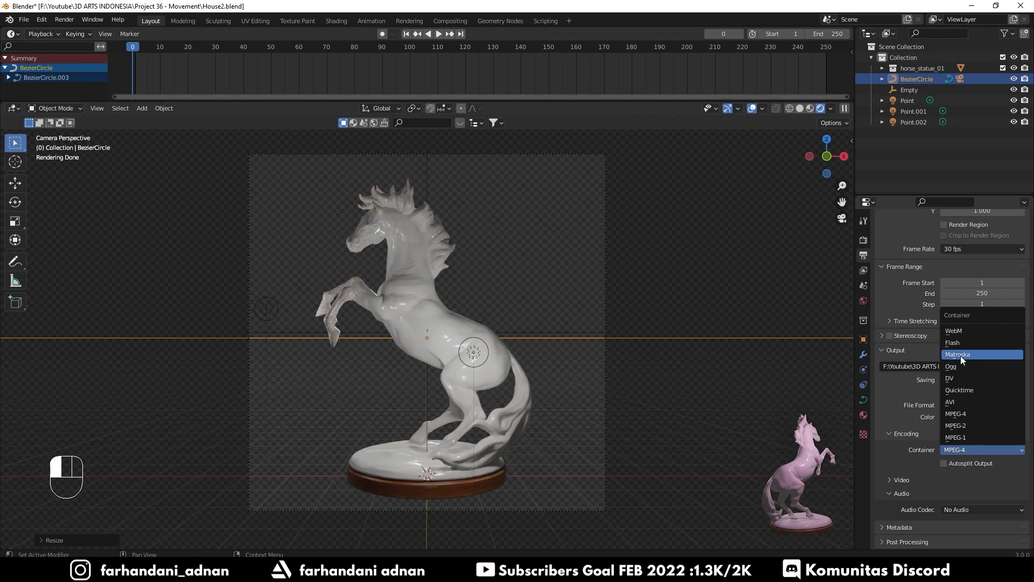
left_click(959, 450)
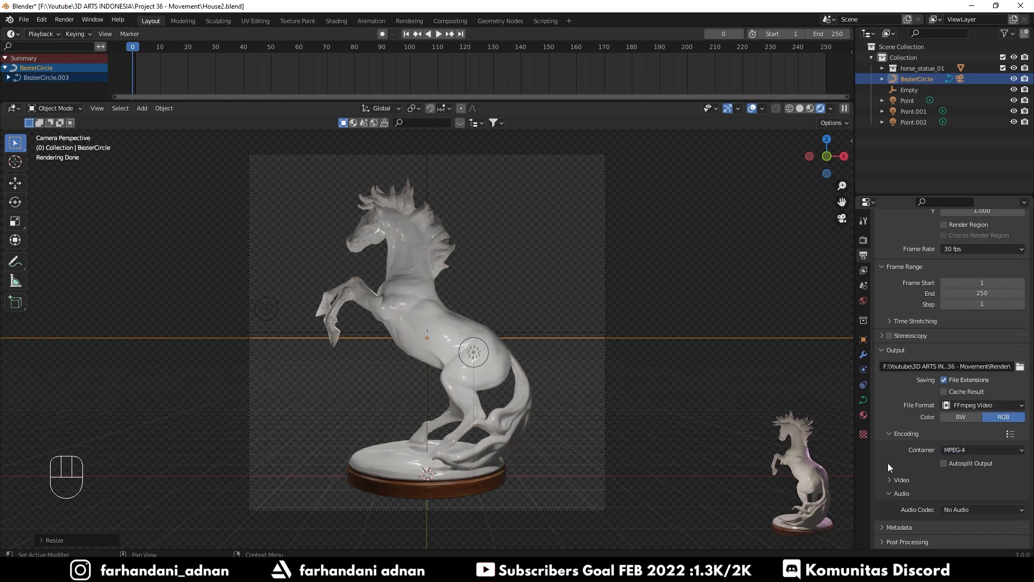
left_click(894, 352)
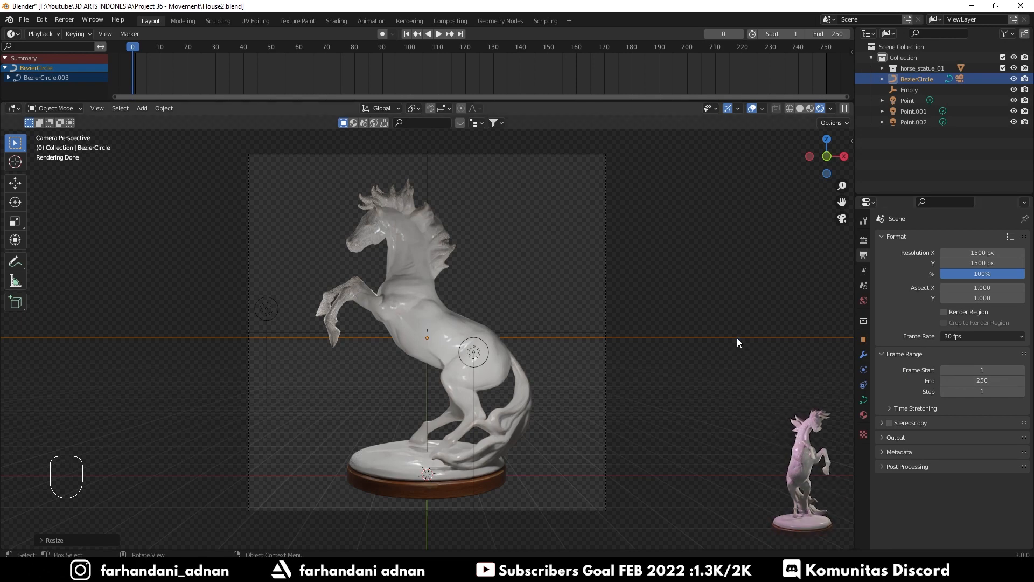
Step: Check the Bezier circle's Path Animation settings and collapse the section
left_click(865, 400)
left_click(916, 429)
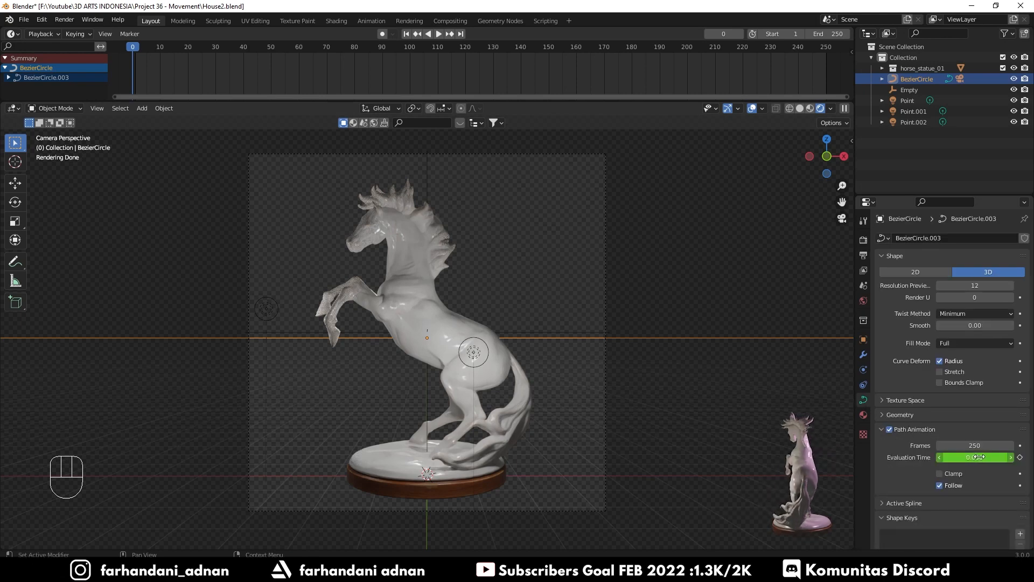
left_click(919, 428)
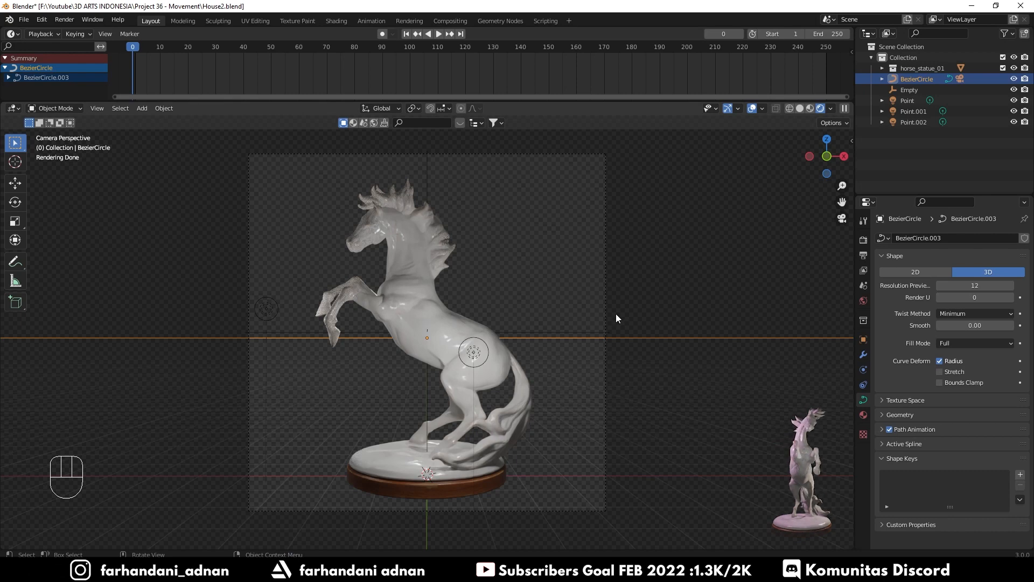
Step: Start rendering the animation and maximize the render window
left_click(69, 21)
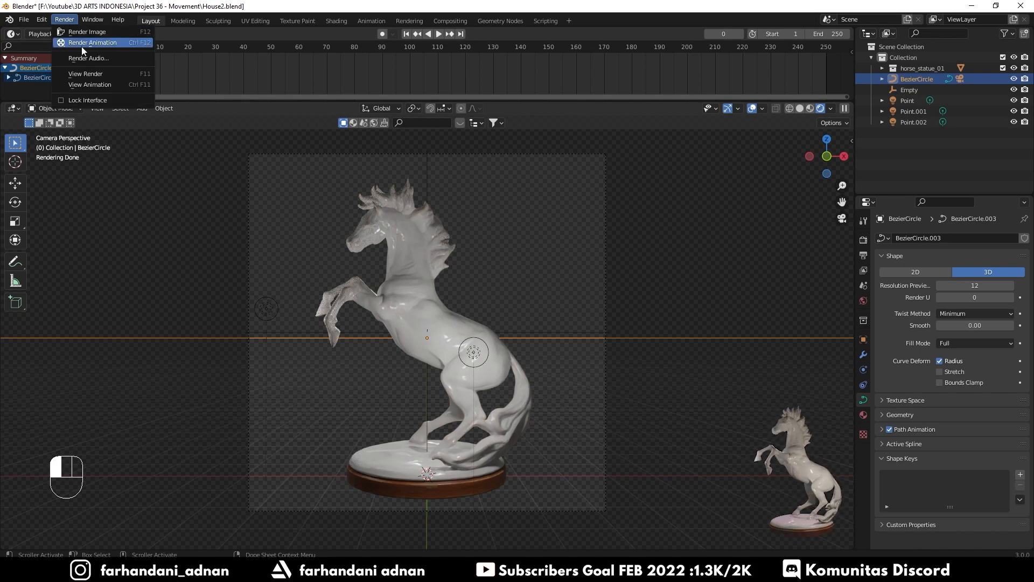
left_click(85, 45)
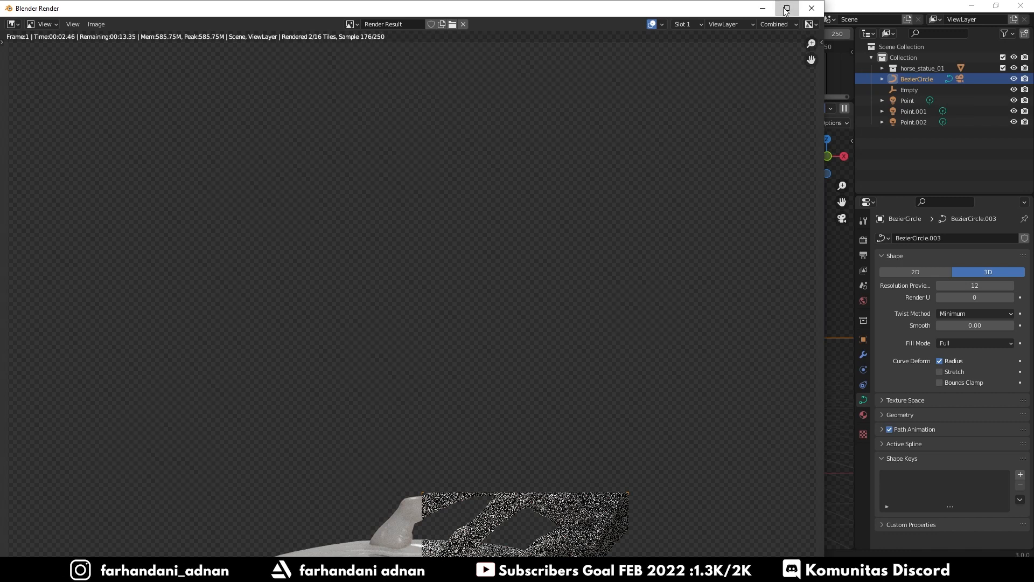
left_click(786, 9)
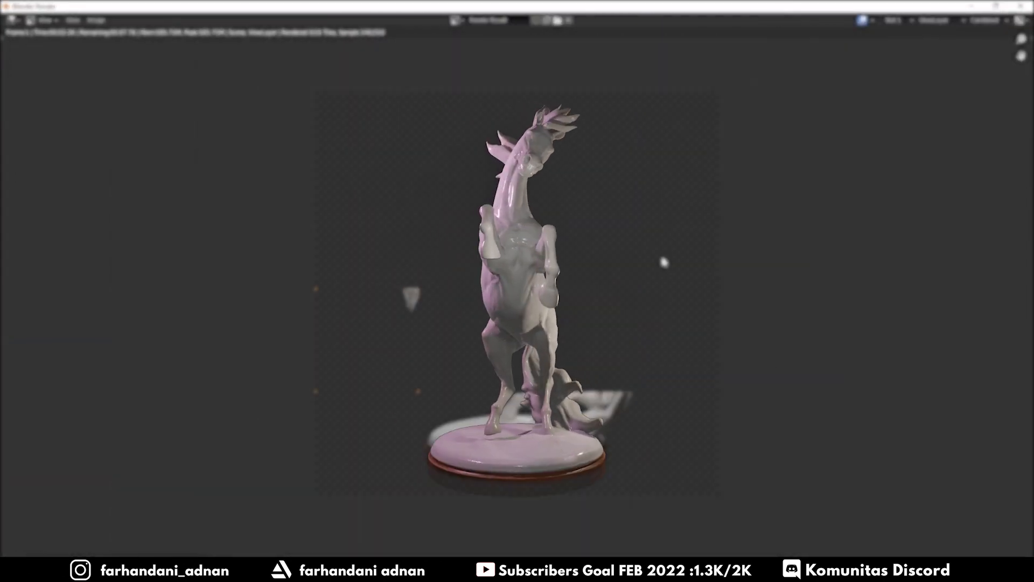